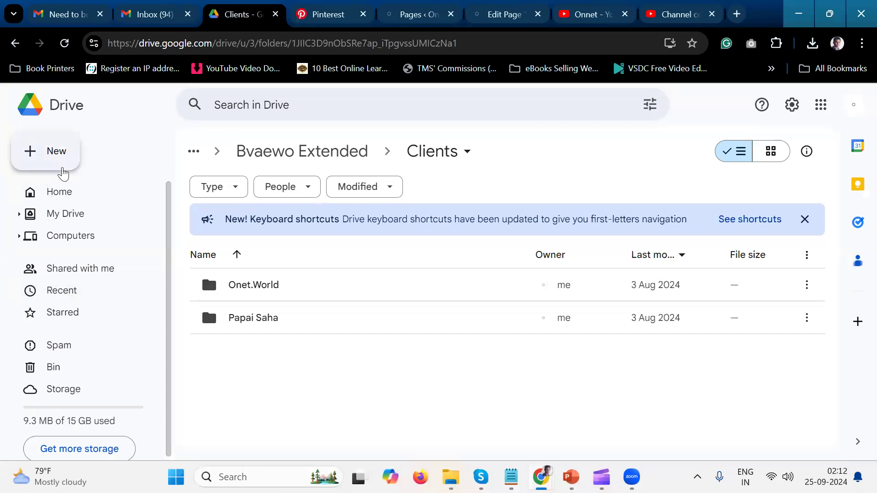
Create a new blank Google Sheets spreadsheet in the Clients folder.
click(63, 173)
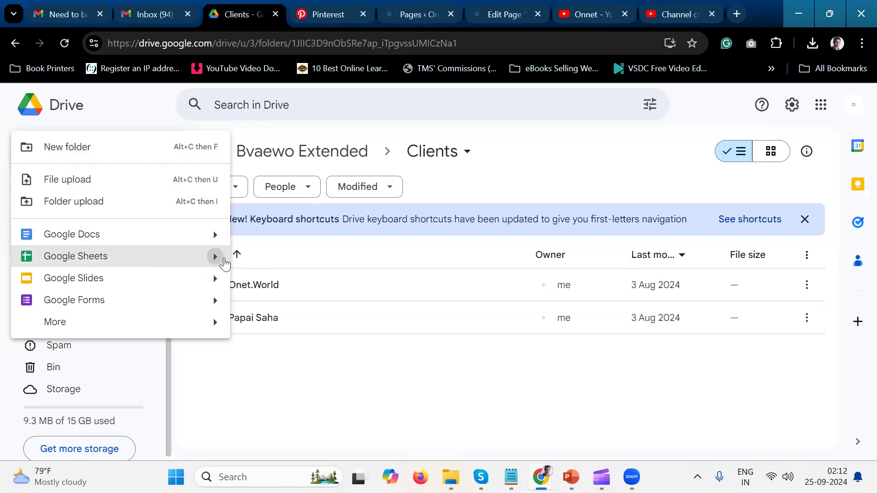
mouse_move(225, 263)
click(330, 265)
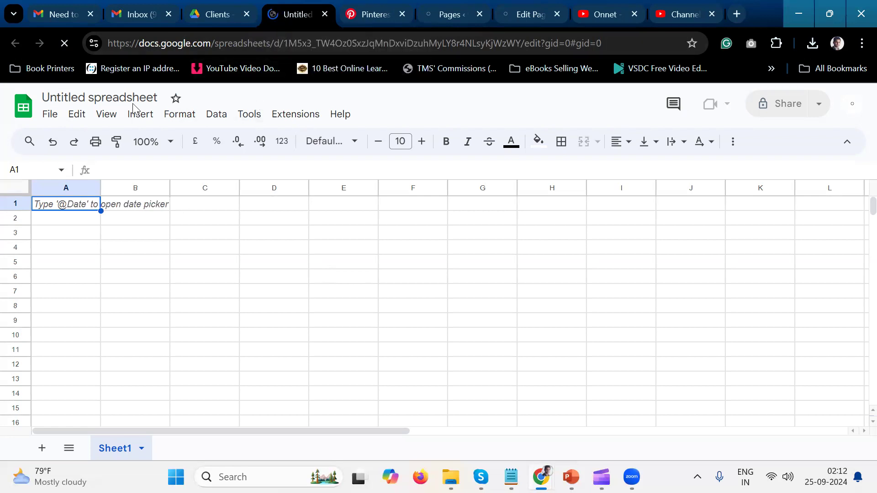
Rename the untitled spreadsheet as "Time ad".
click(108, 97)
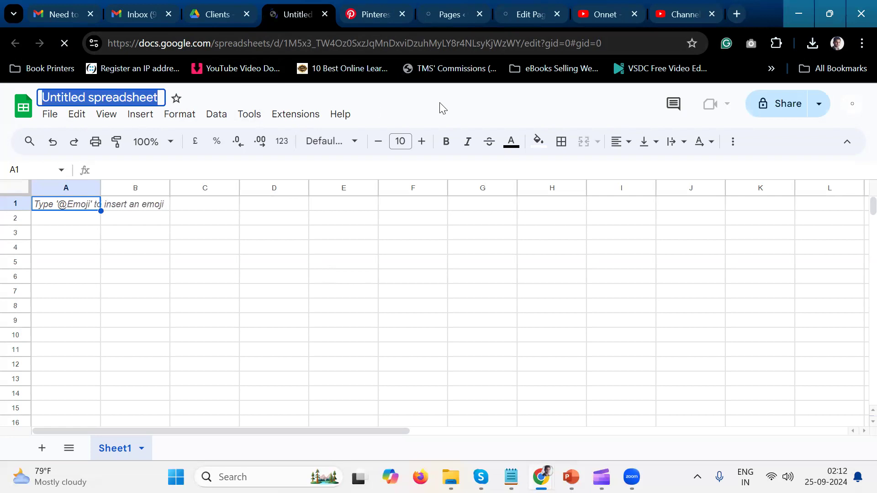
text(Tim)
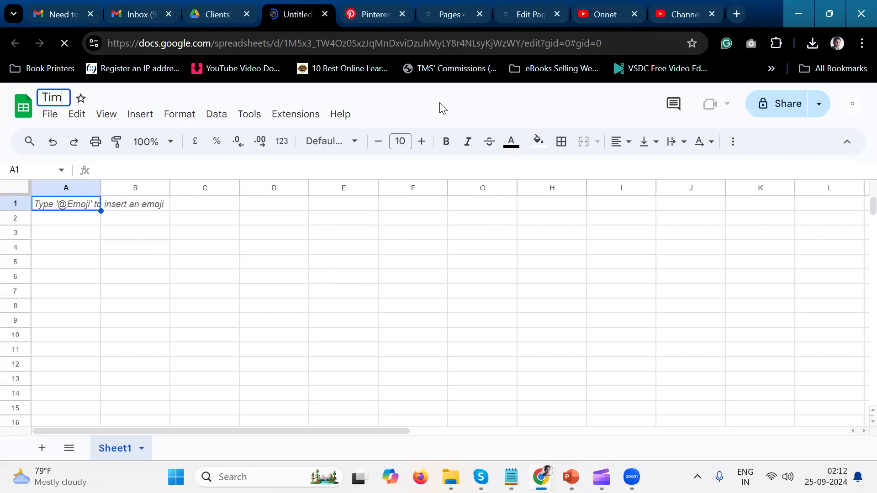
text(e ad)
key(Return)
Close the pre-built tables suggestions beside the sheet.
text(=)
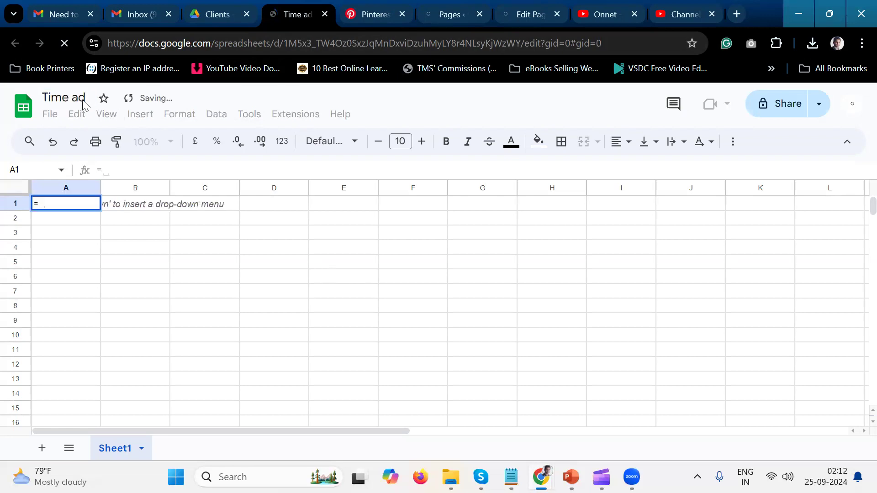
key(BackSpace)
text(\)
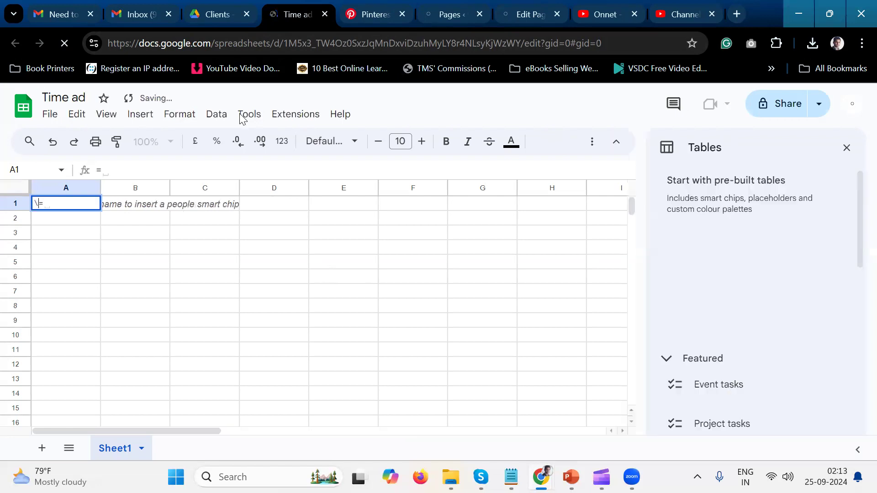
click(848, 148)
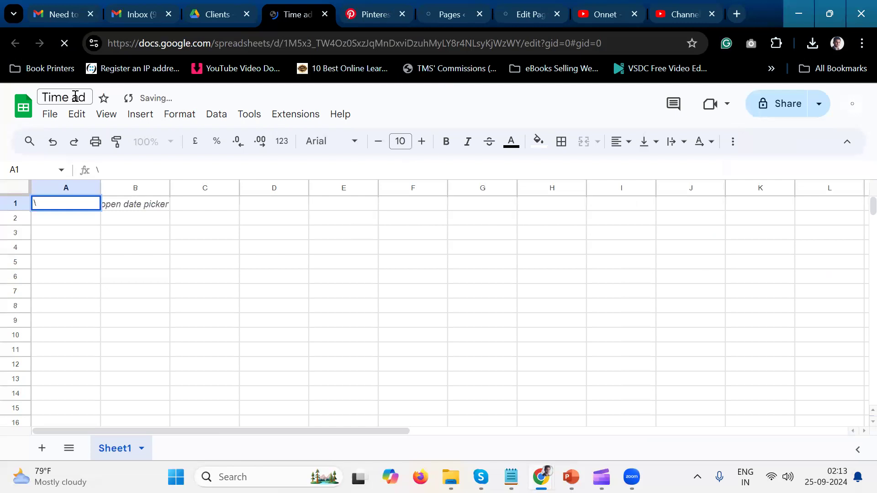
Rename the spreadsheet as "Time and Money consumption on Tasks".
text(Time ad)
key(BackSpace)
text(nd Money c)
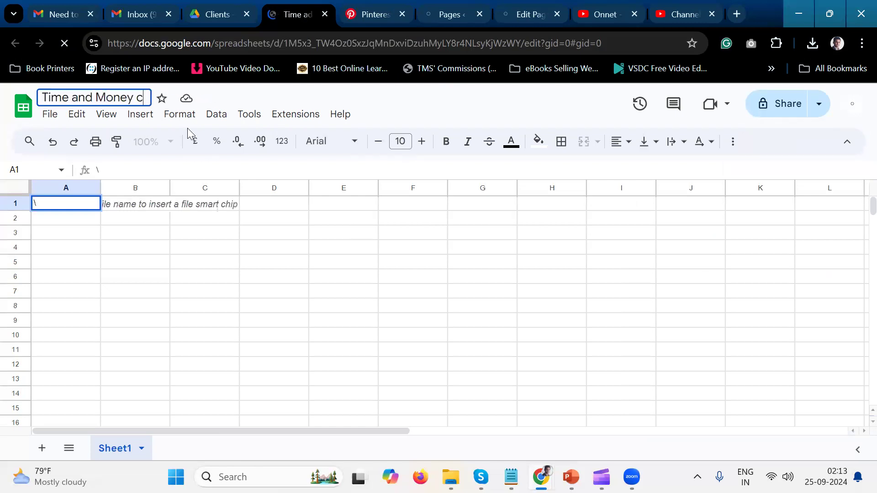
text(onsump)
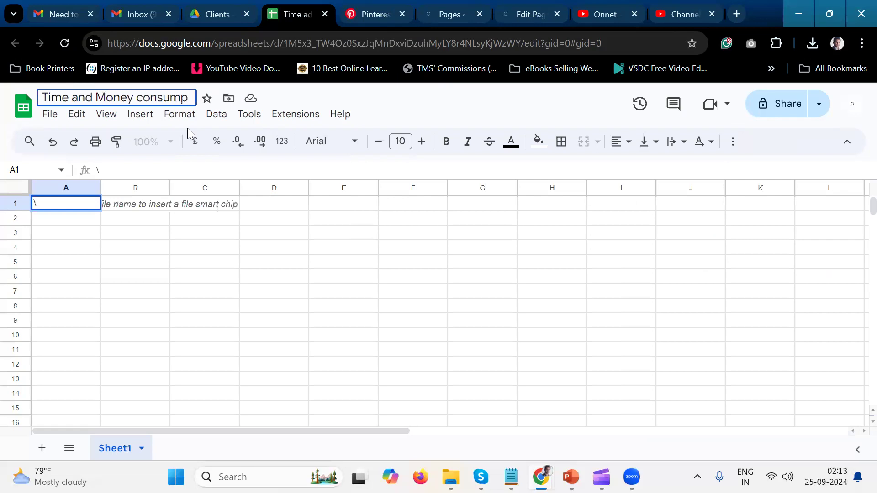
text(tion on)
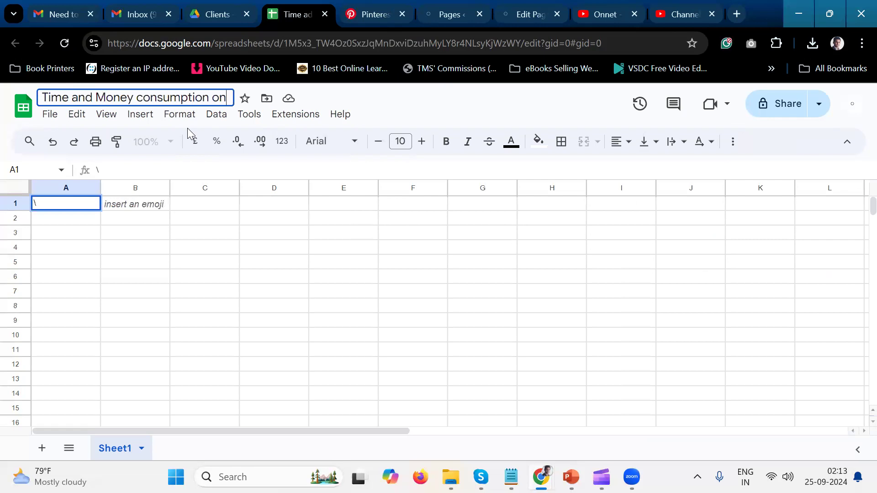
text( Tasks)
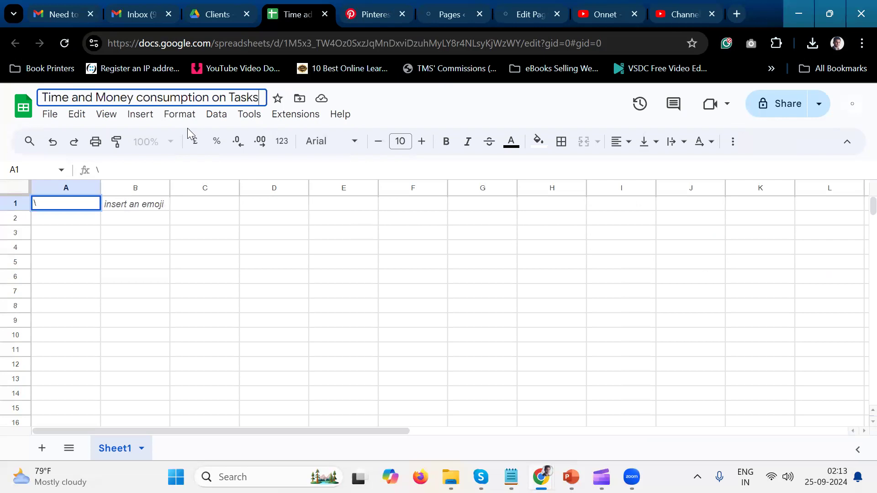
key(Return)
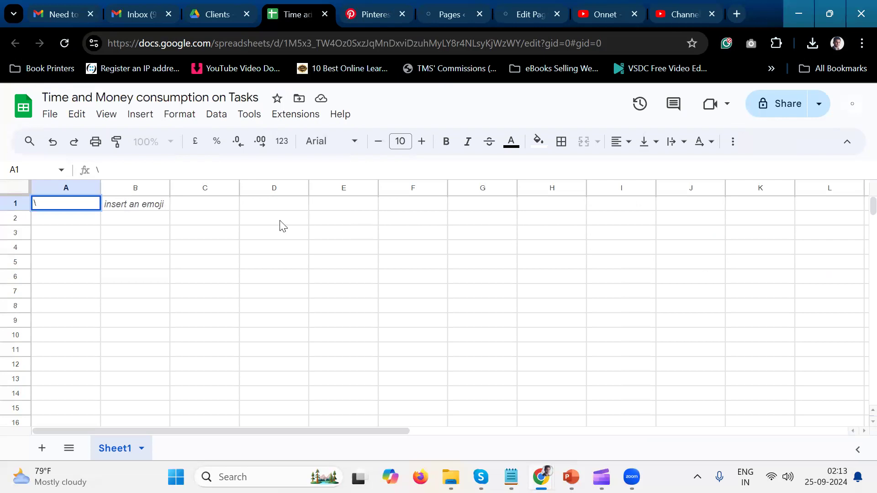
Clear the stray backslash from cell A1 and enter the column heading "Tasks" there.
text(\)
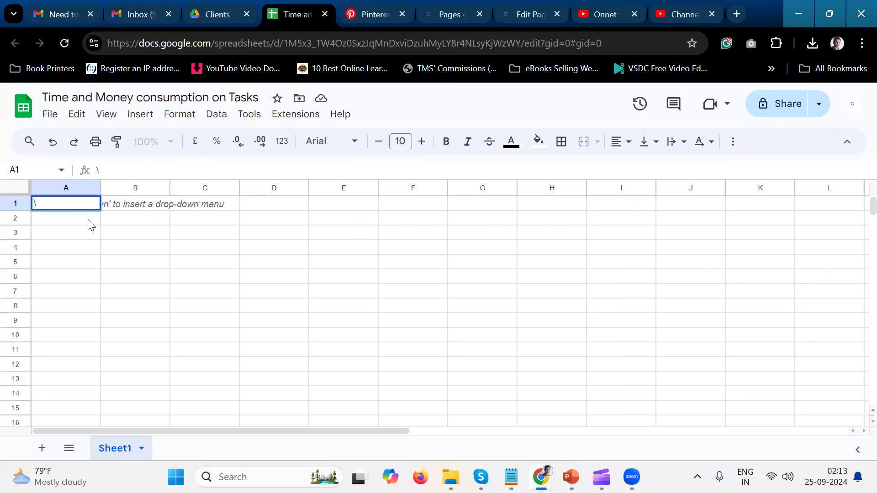
key(Return)
click(40, 204)
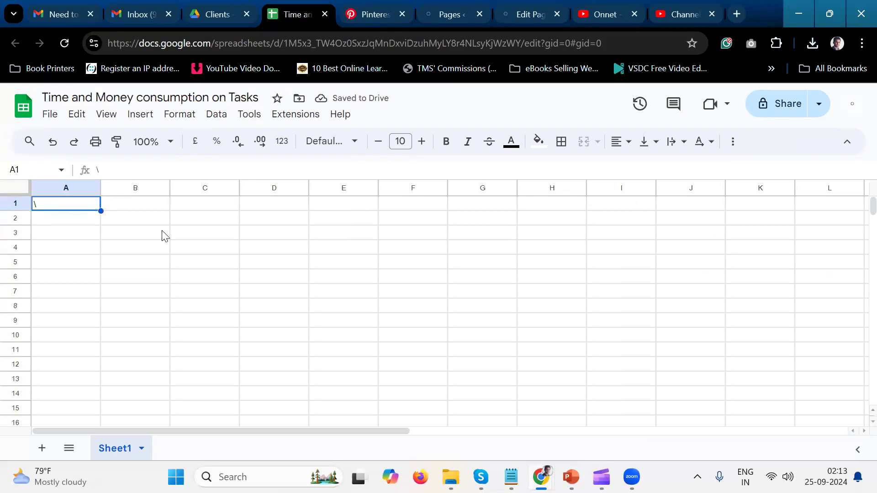
key(Delete)
text(Tasks)
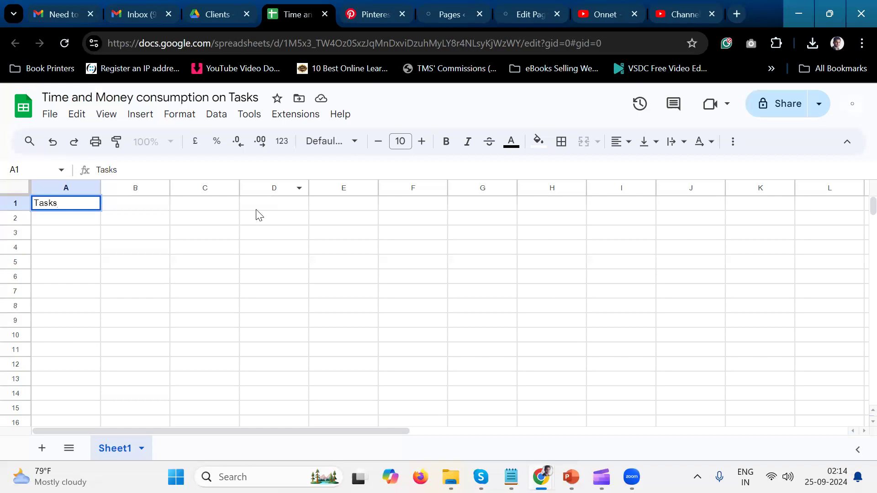
click(85, 218)
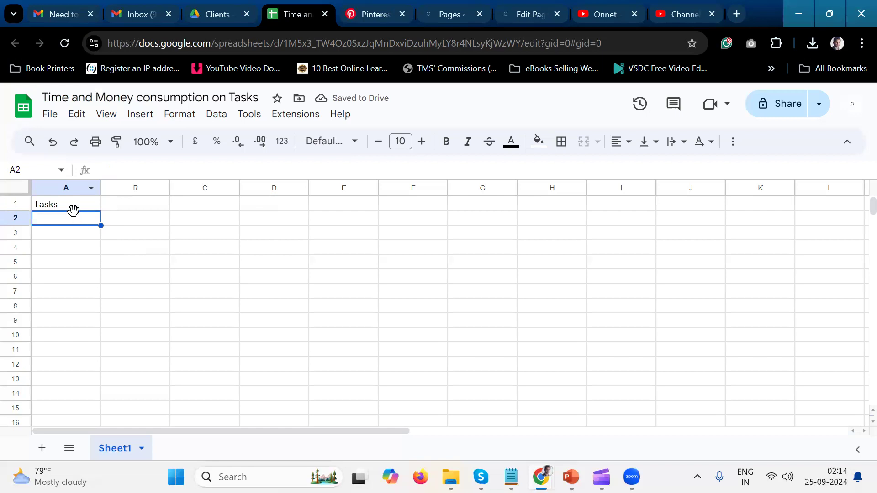
Open the offline sync offer and decline turning on offline access.
click(139, 210)
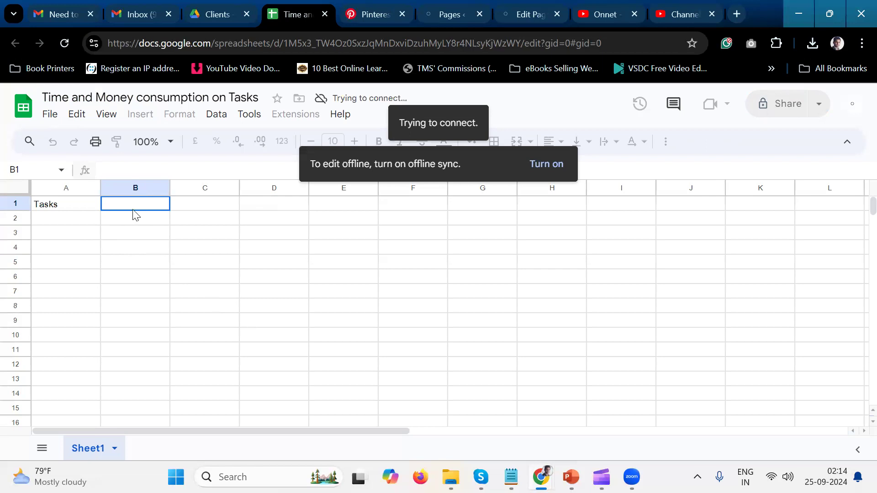
double_click(146, 205)
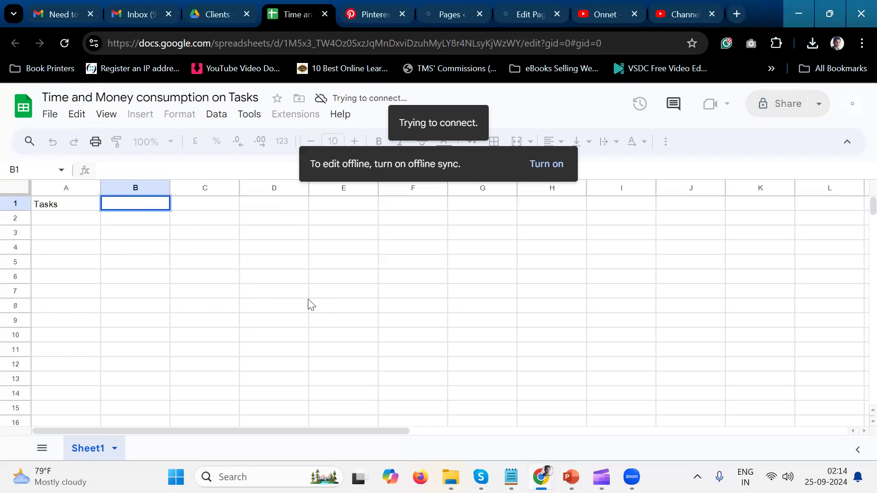
click(537, 173)
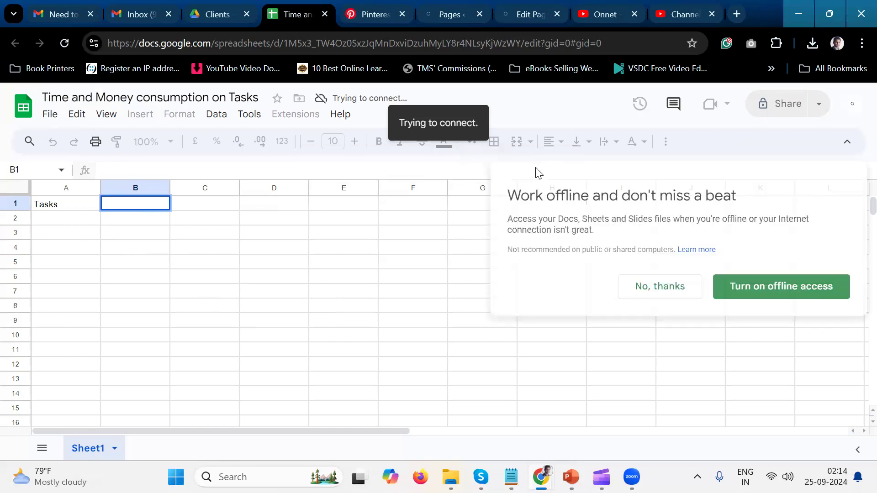
click(678, 284)
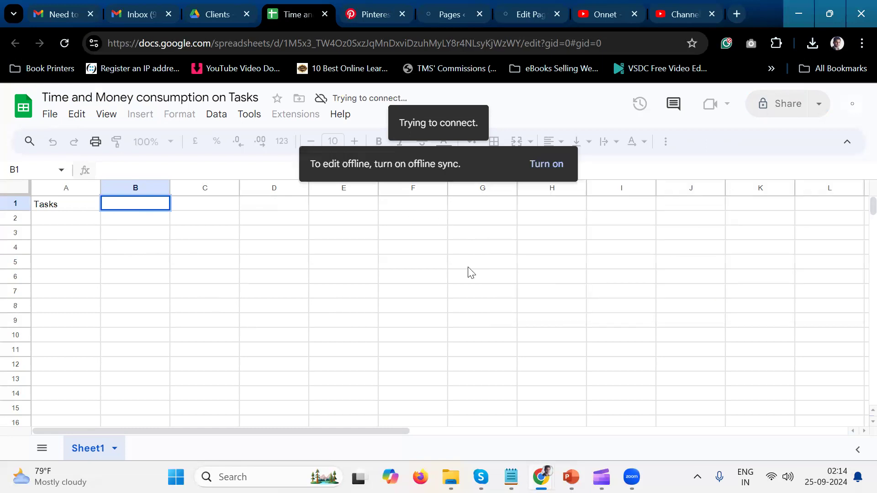
click(478, 230)
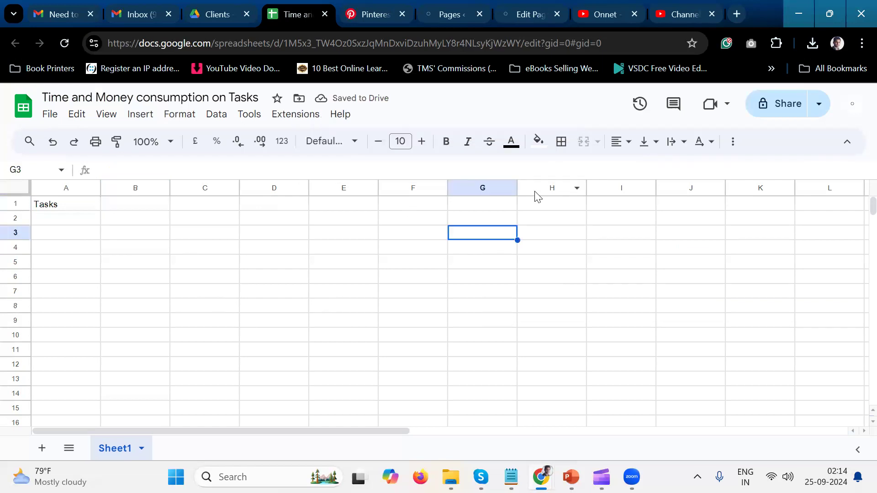
Enter the column heading "Date" in cell B1.
click(184, 248)
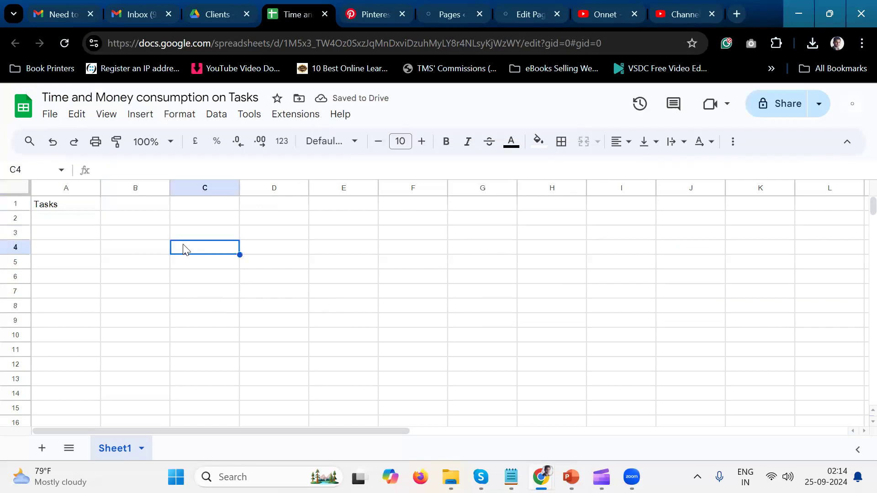
click(127, 206)
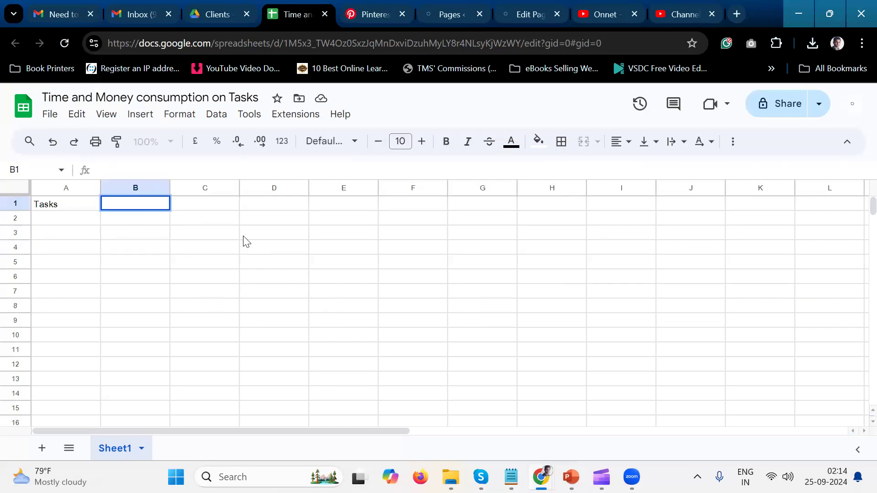
click(165, 231)
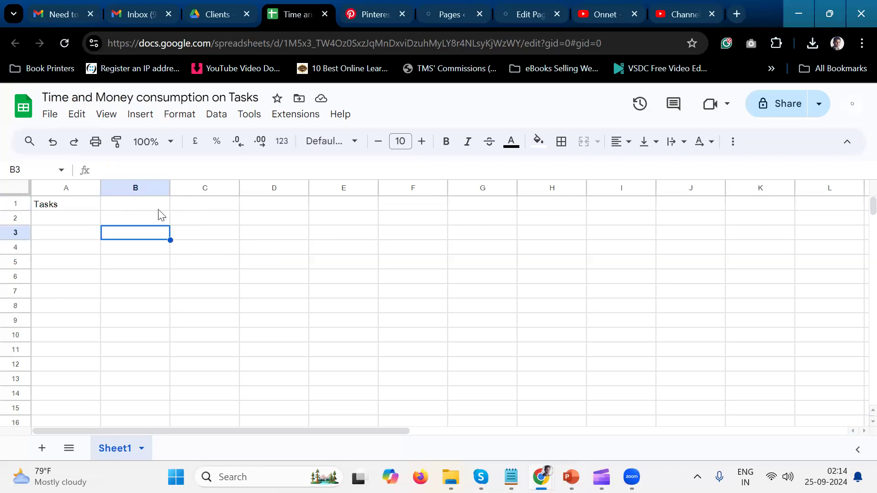
click(158, 209)
text(Date)
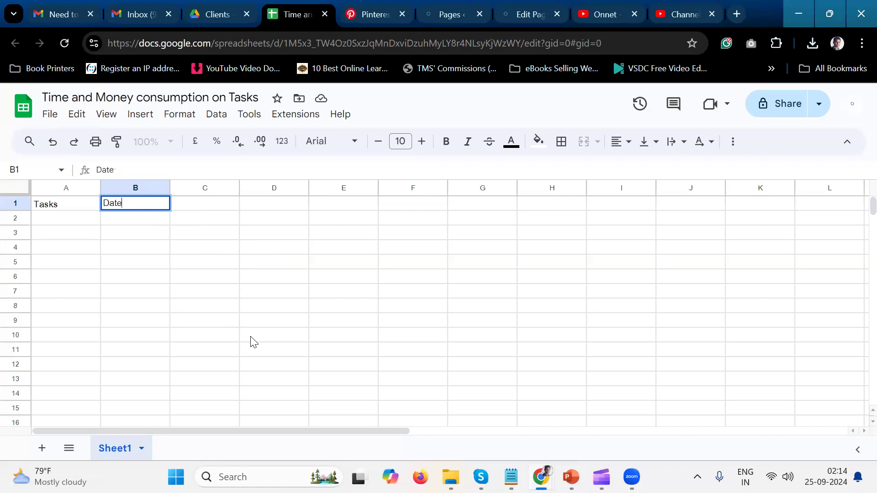
click(173, 215)
Extend the heading in cell B1 to "Date Task Came".
click(142, 201)
double_click(142, 201)
text(Ta)
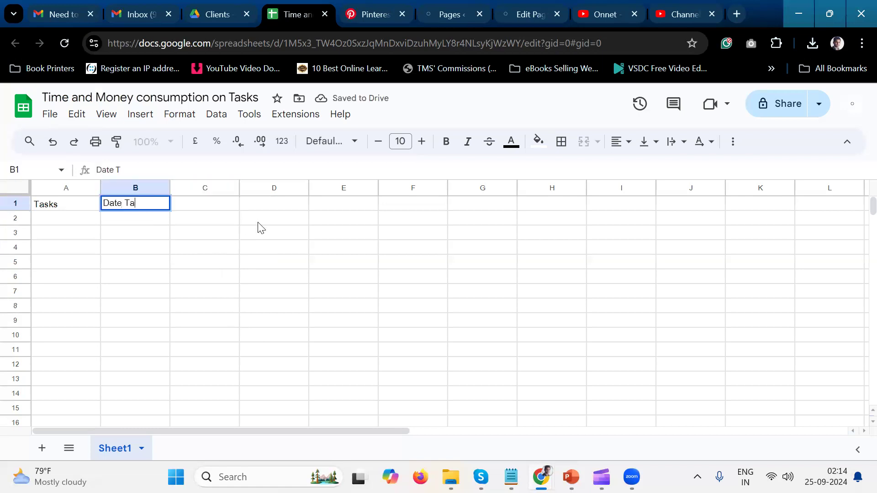
text(sk Came)
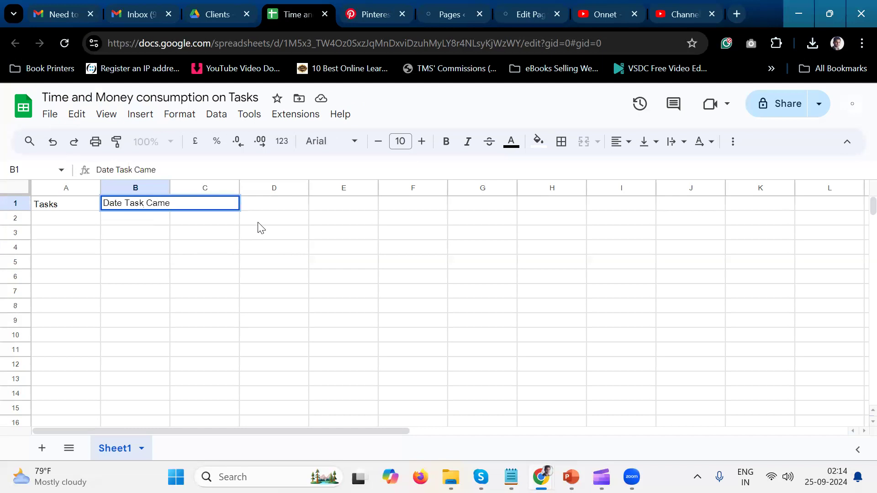
right_click(260, 227)
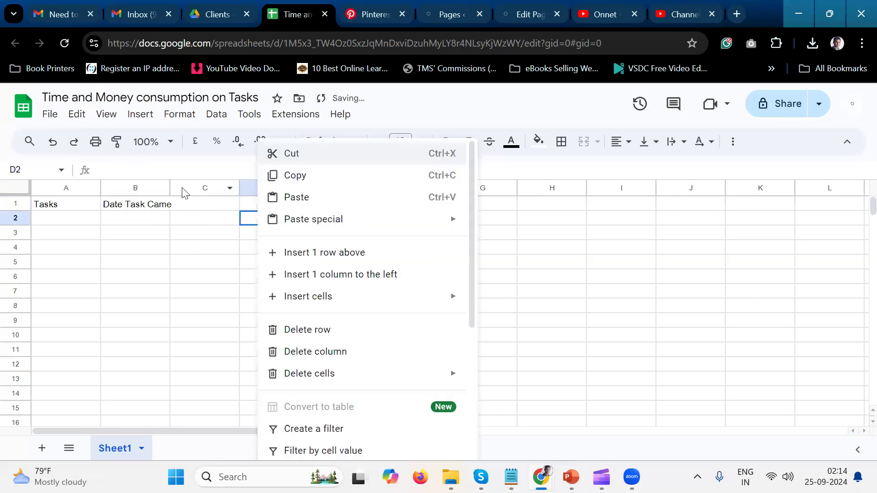
key(Escape)
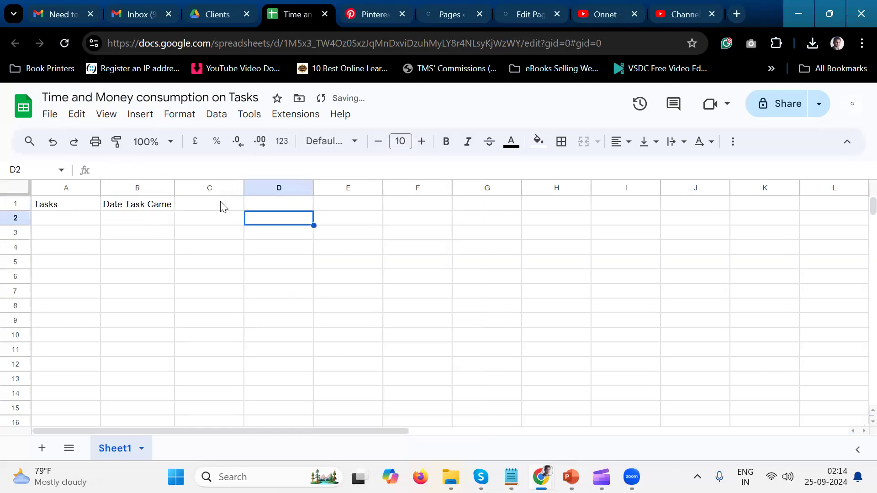
Enter the column heading "Status" in cell C1.
click(221, 204)
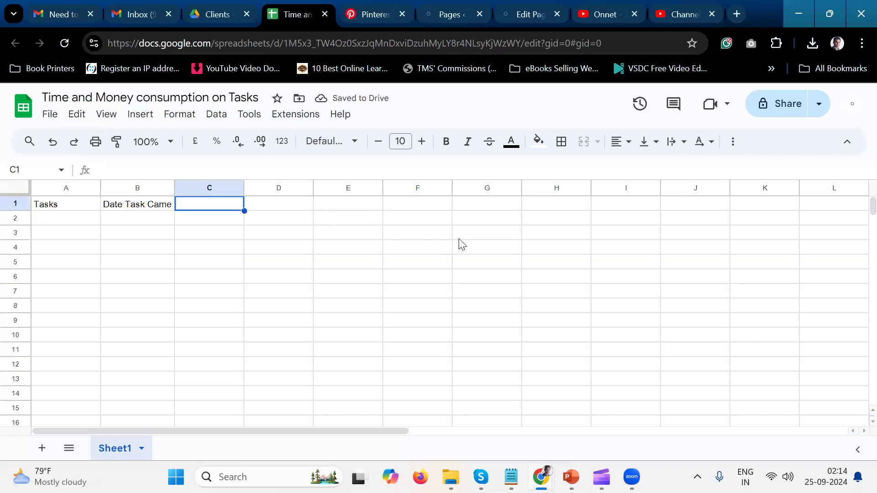
text(Status)
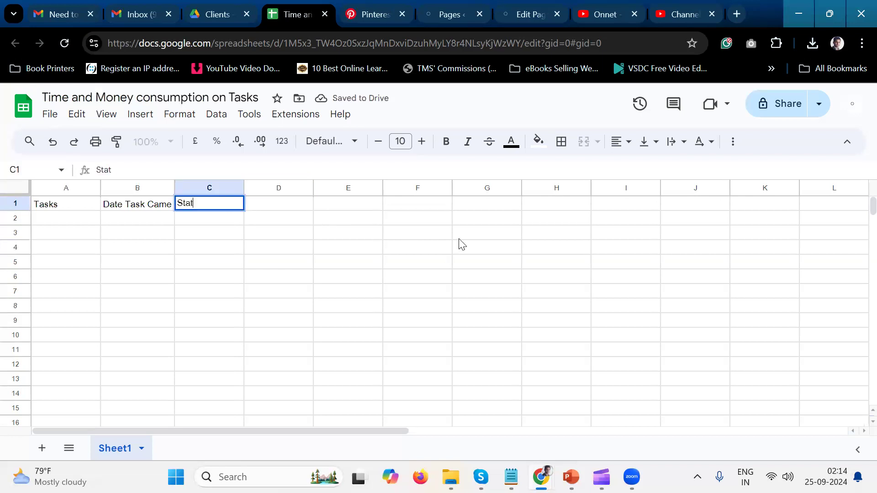
click(330, 244)
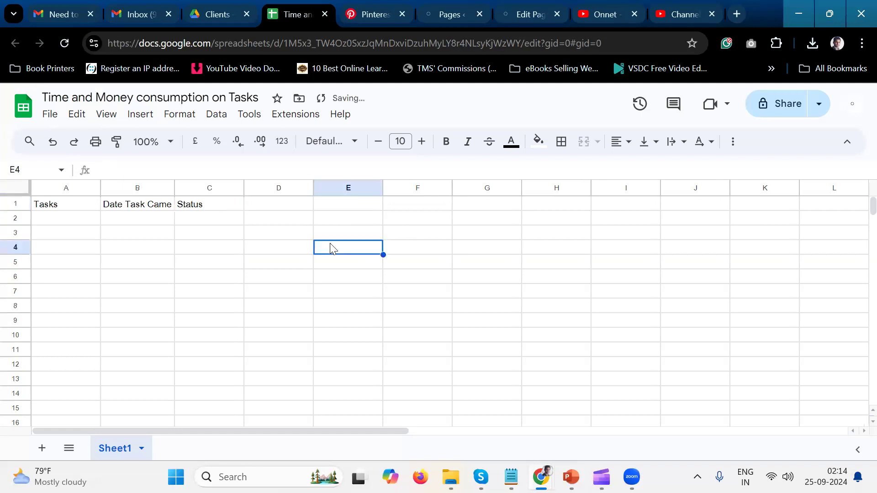
click(204, 204)
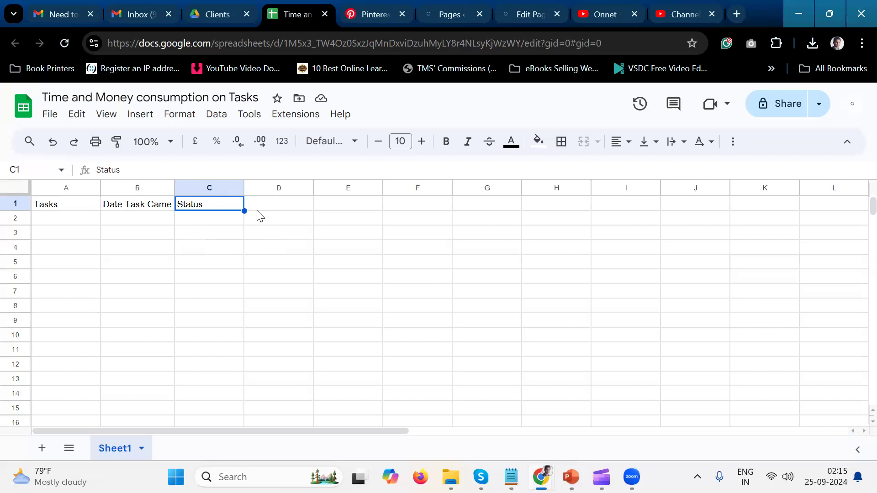
Enter the column heading "Time Consumption" in cell D1 and fit column D's width to it.
click(281, 204)
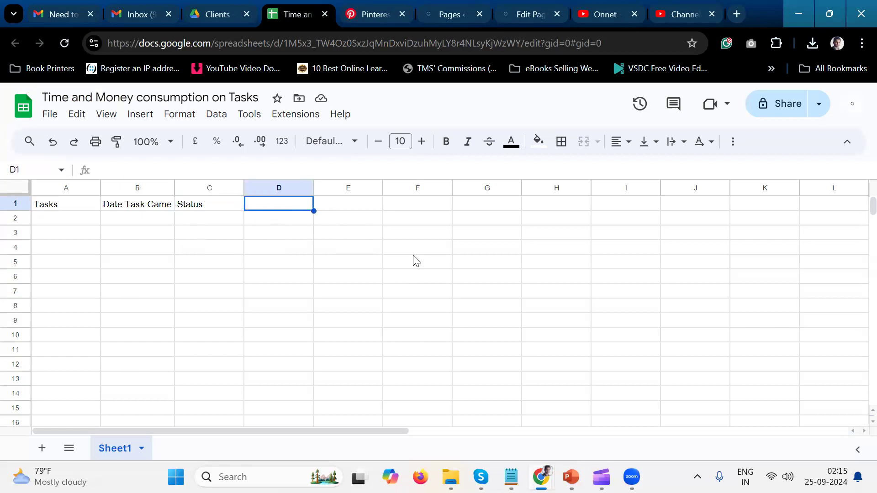
text(T)
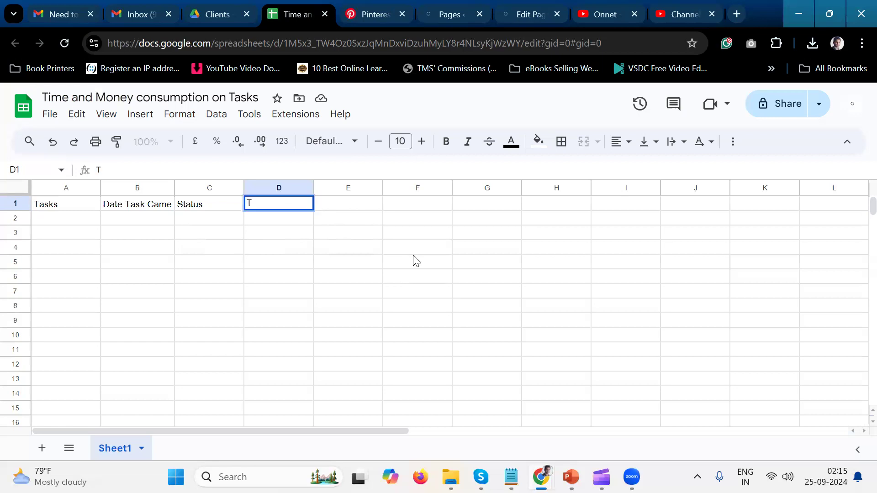
text(ime Consumption)
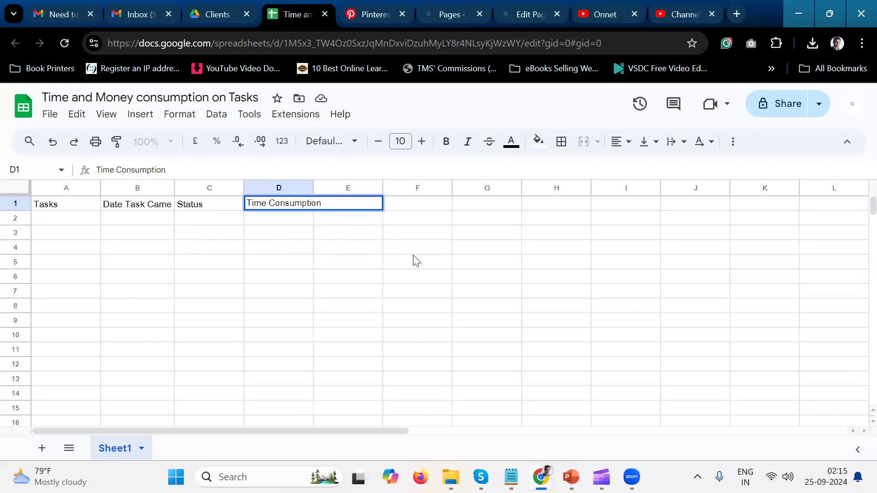
key(Return)
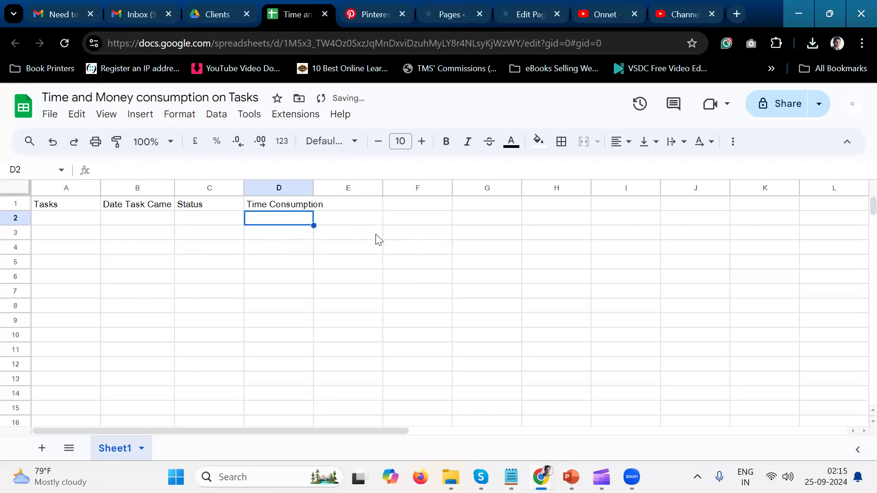
double_click(314, 185)
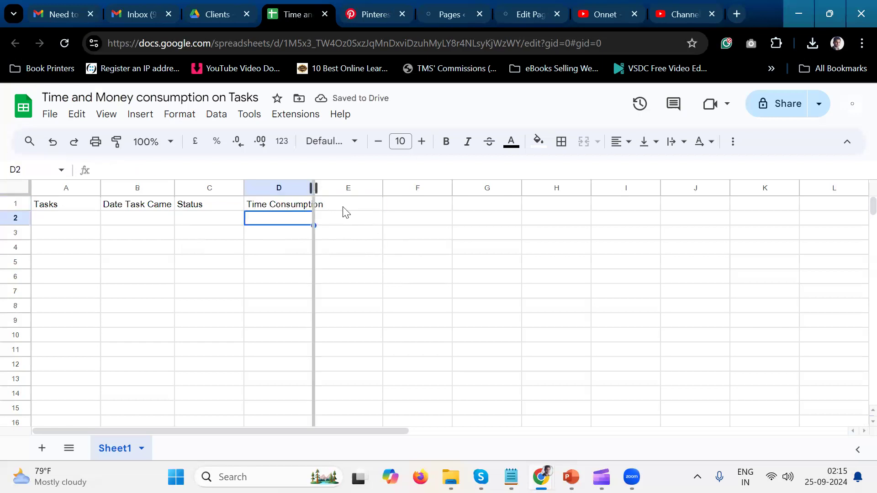
Enter the column heading "Money Consumption" in cell E1 and fit column E's width to it.
click(388, 206)
text(MOney)
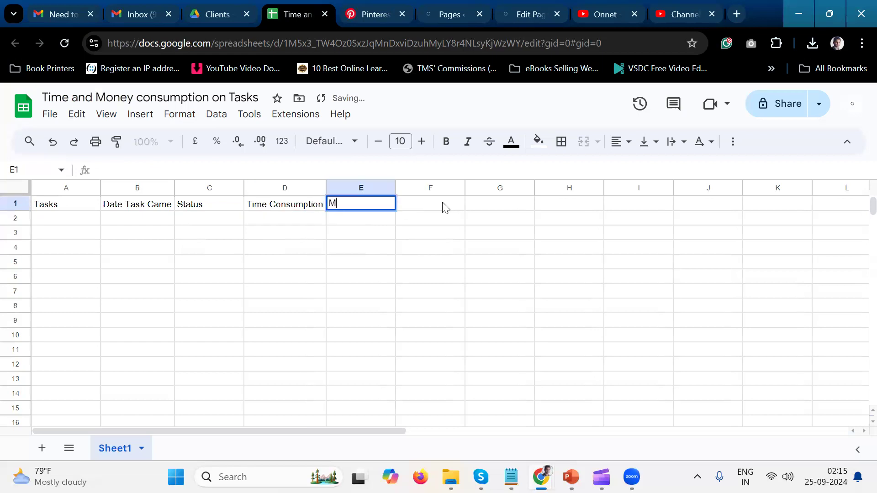
key(BackSpace)
key(BackSpace)
text(oneyc)
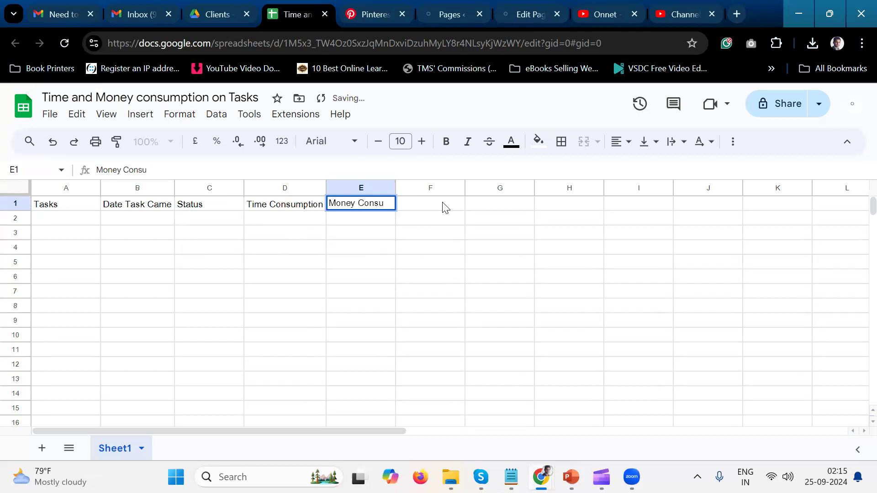
text(Consumopt)
key(BackSpace)
key(BackSpace)
key(BackSpace)
text(ption)
key(Return)
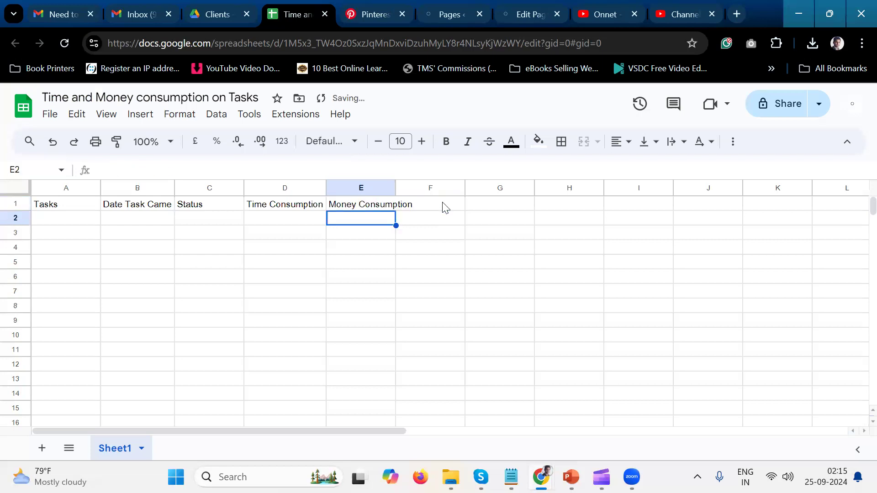
double_click(395, 188)
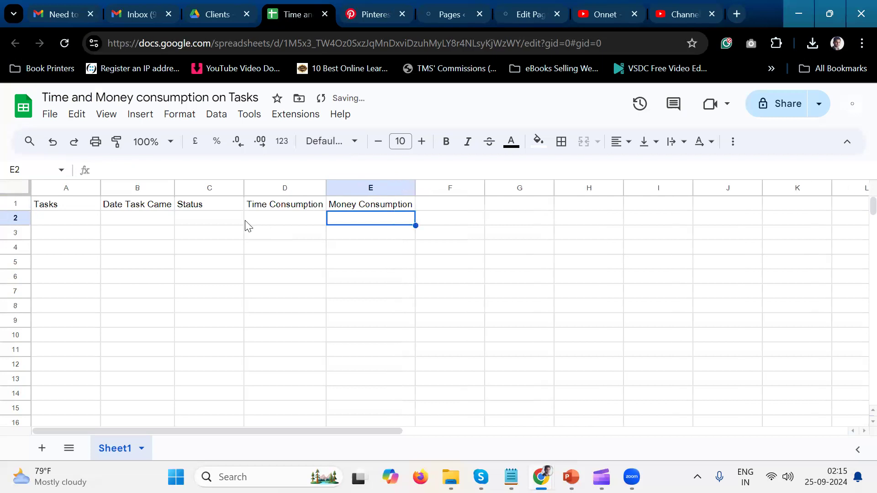
Move the Status column so that it follows the Money Consumption column.
click(226, 188)
drag(226, 189, 449, 228)
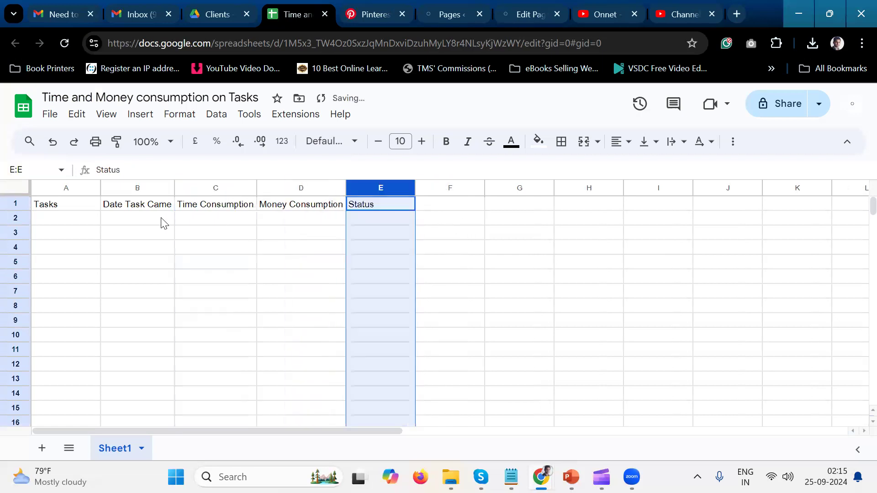
Shorten the heading in cell B1 to "Date".
double_click(152, 204)
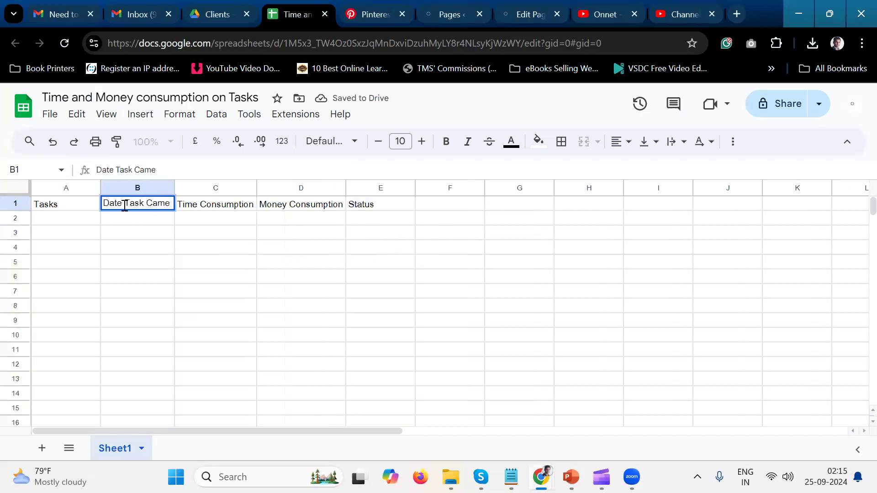
drag(125, 206, 198, 209)
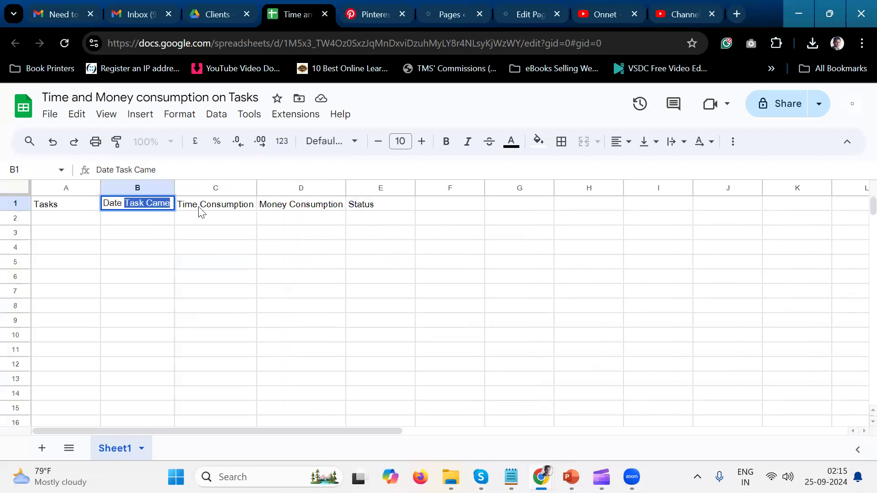
key(BackSpace)
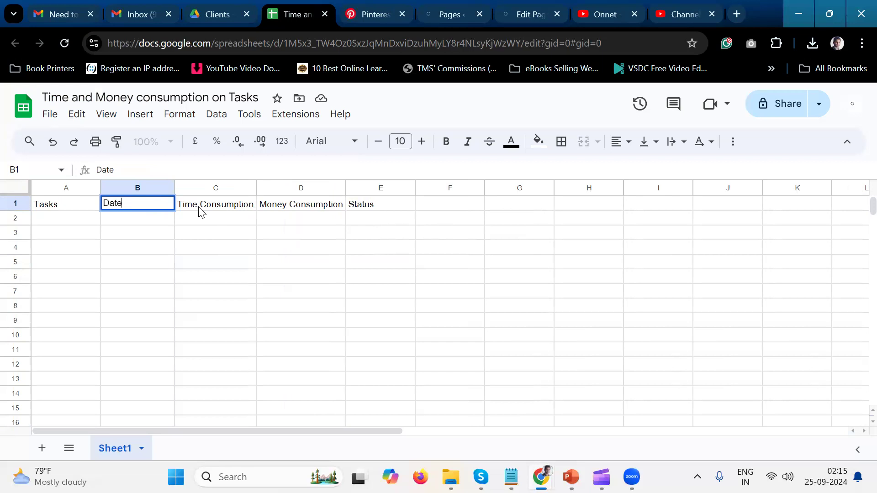
key(Return)
click(156, 236)
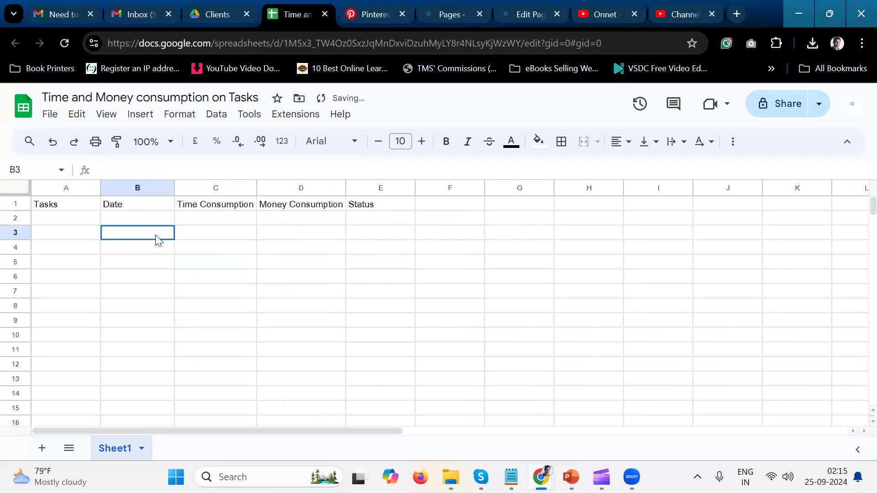
click(253, 223)
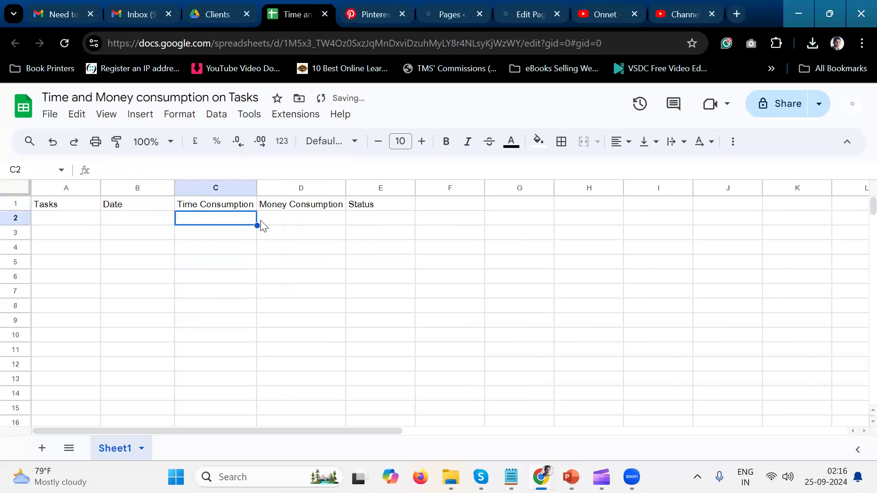
click(390, 223)
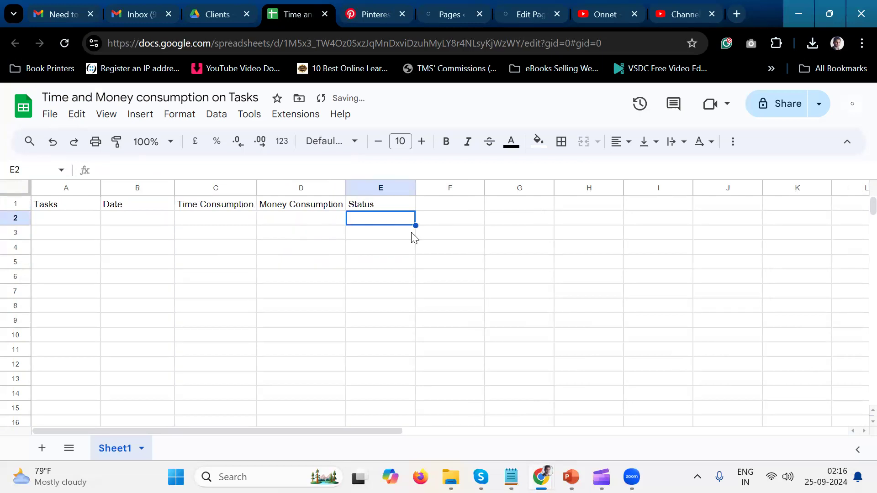
click(94, 326)
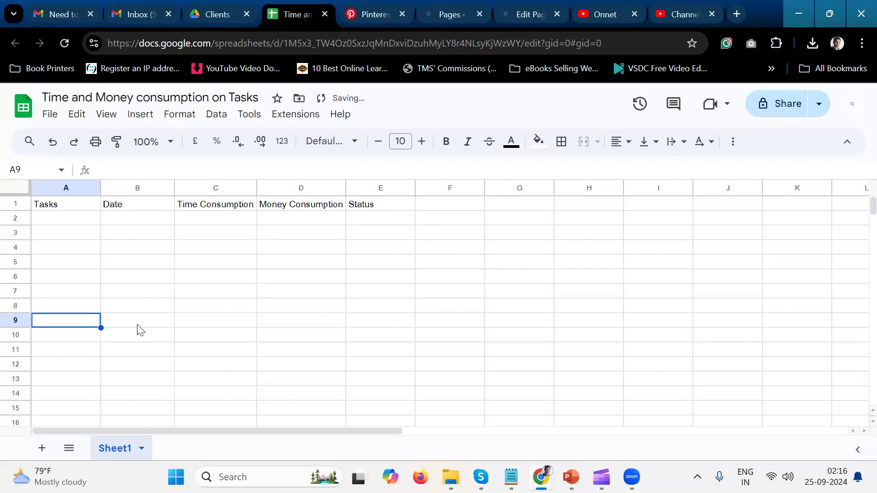
click(104, 186)
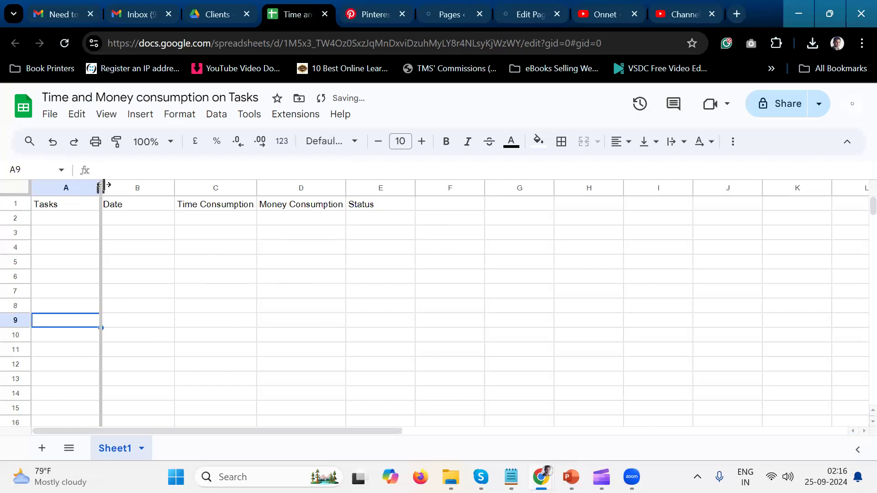
Center the column headings in A1:E1 horizontally.
drag(81, 208, 374, 205)
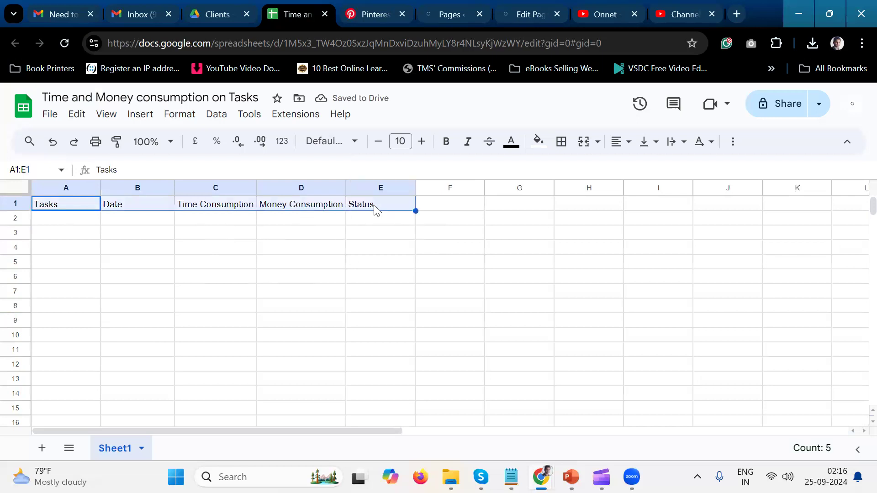
click(627, 155)
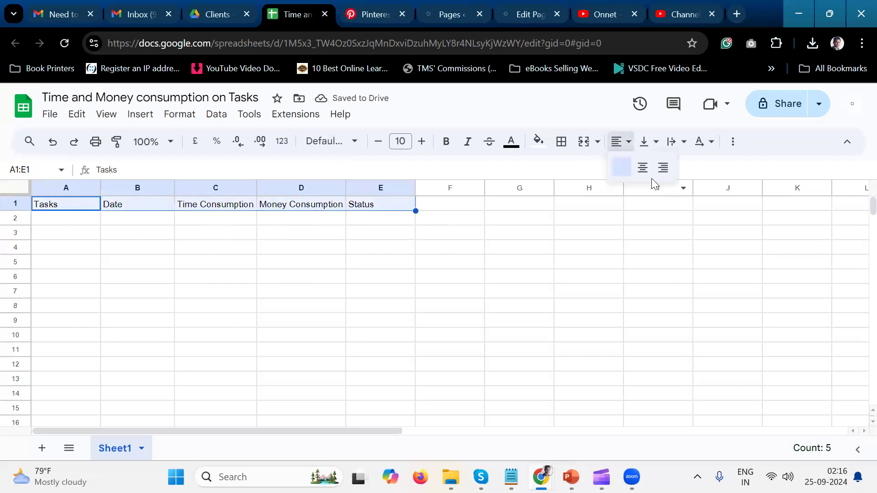
click(642, 167)
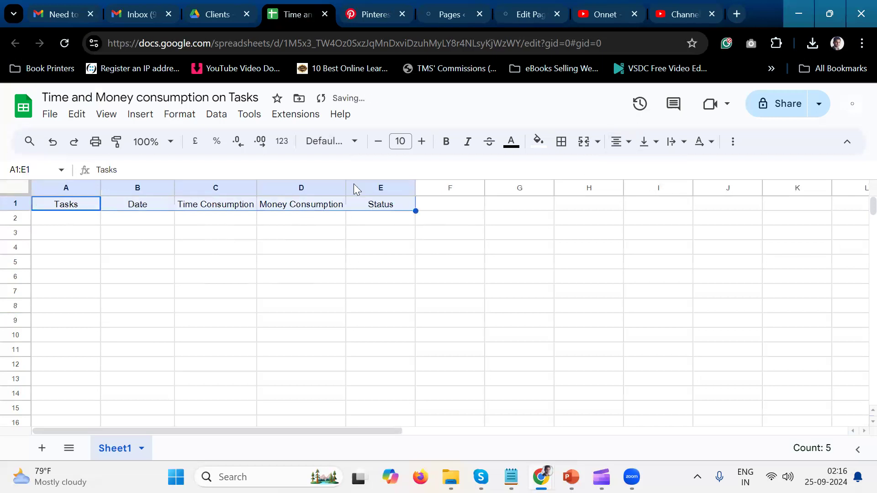
Widen the Money Consumption and Time Consumption columns somewhat, and make the Tasks column more than twice as wide.
drag(346, 188, 379, 188)
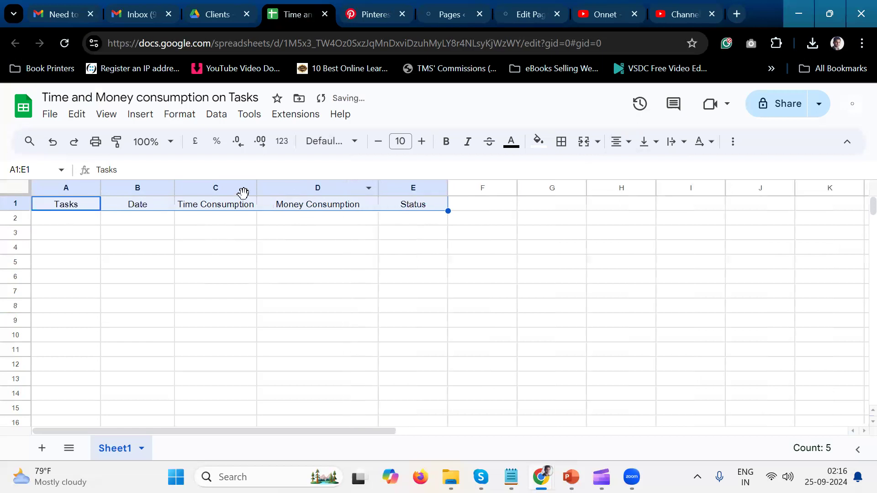
drag(257, 188, 285, 188)
drag(101, 186, 206, 188)
click(152, 220)
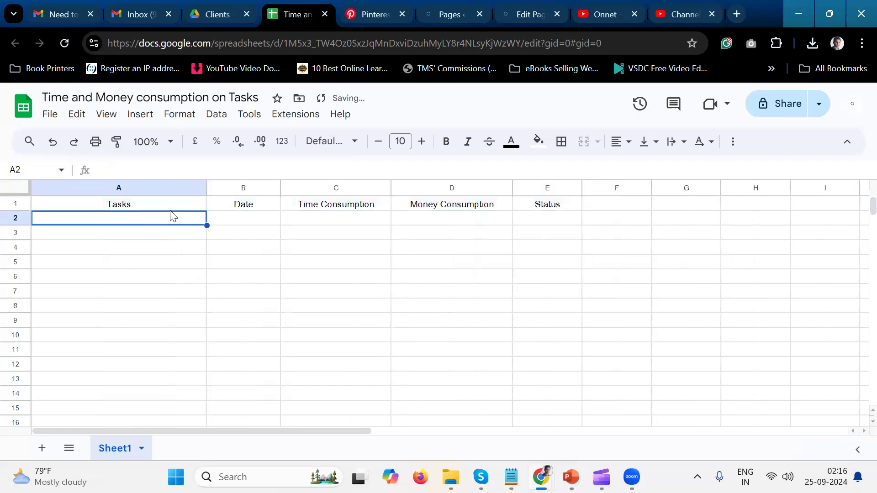
Make the headings in A1:E1 bold and apply borders to all sides of those cells.
click(166, 208)
key(shift+Right)
key(shift+Right)
key(shift+Right)
key(shift+Right)
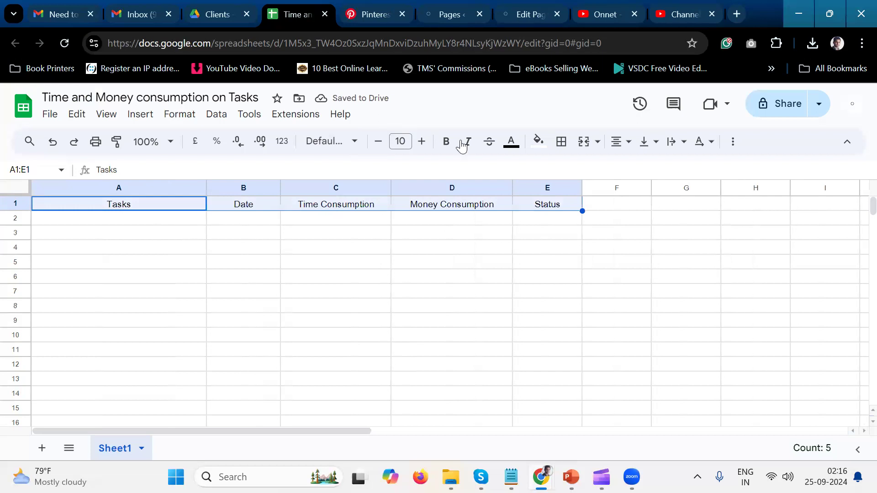
click(447, 142)
click(561, 141)
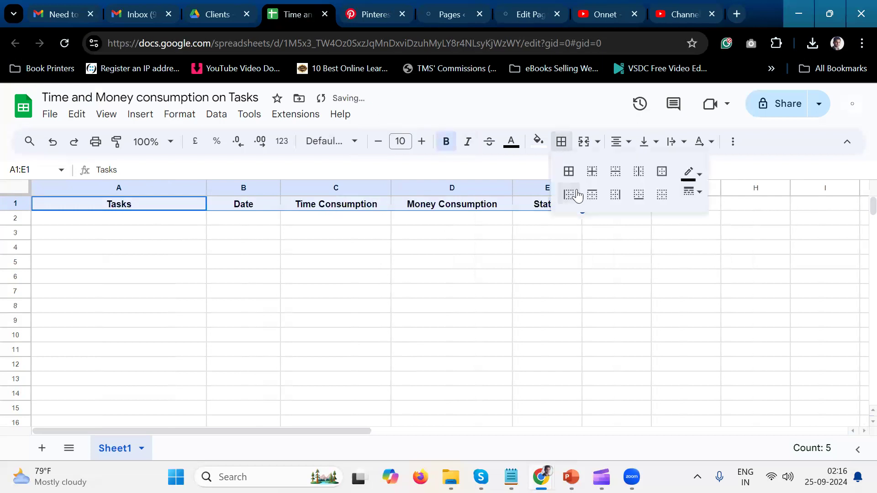
click(569, 171)
click(405, 324)
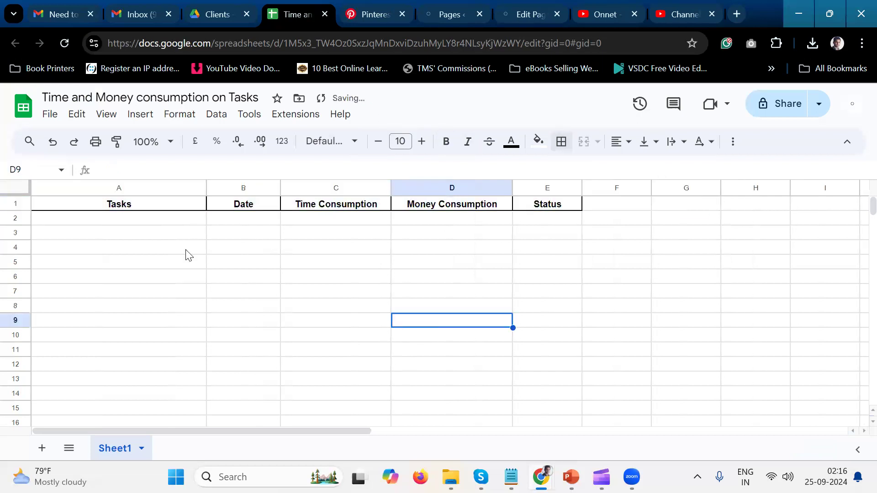
Copy the email subject "Need to book Doctor's Appointment" from Gmail into cell A2 of the spreadsheet.
click(147, 221)
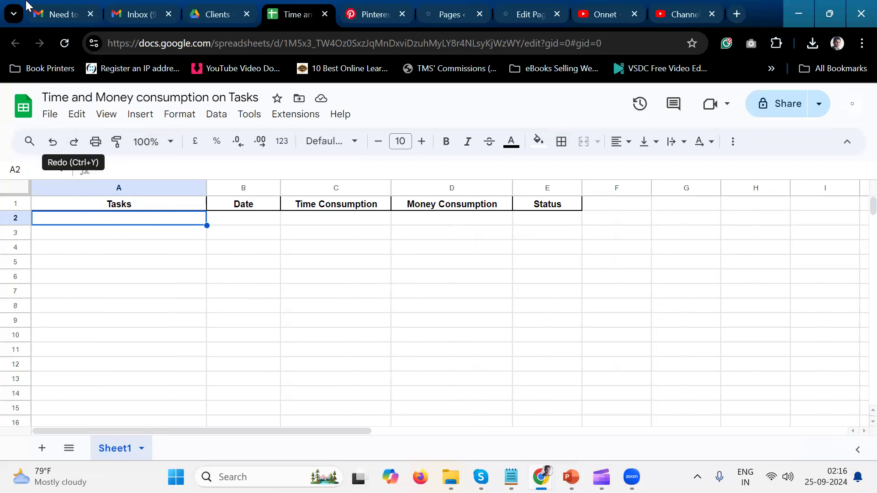
click(42, 3)
click(228, 182)
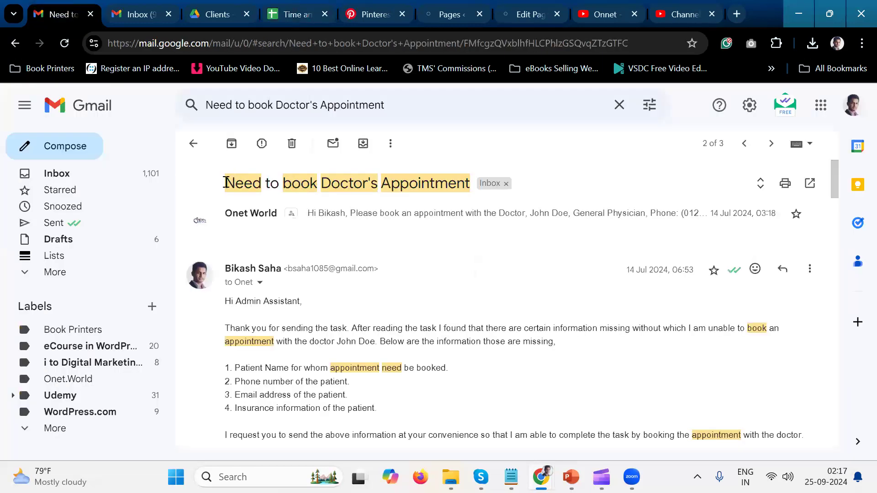
shift+click(475, 188)
key(ctrl+c)
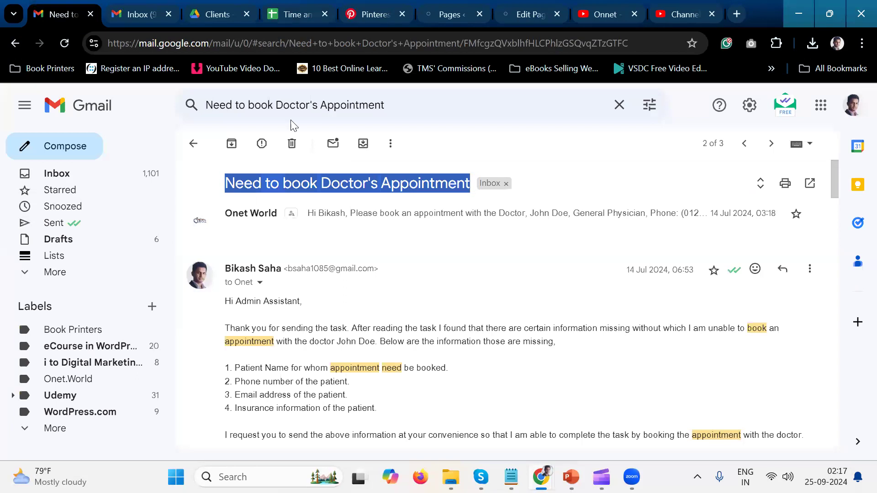
click(293, 15)
double_click(165, 218)
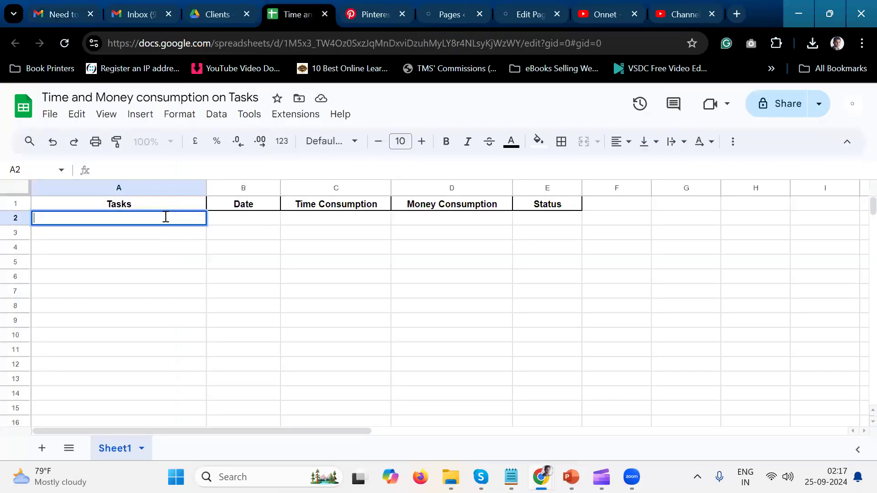
key(ctrl+v)
key(Tab)
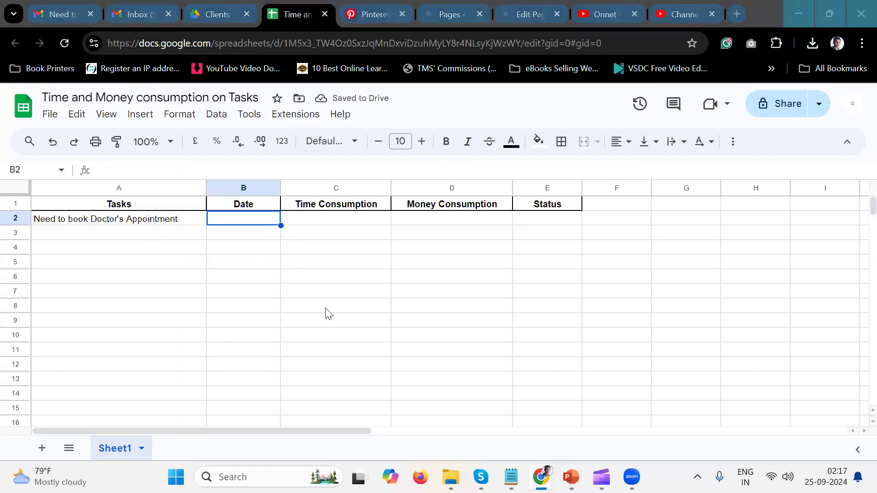
Switch to the PowerPoint presentation "L2P5. Time and Money Consumption" and look through its slides for the task's details.
mouse_move(512, 476)
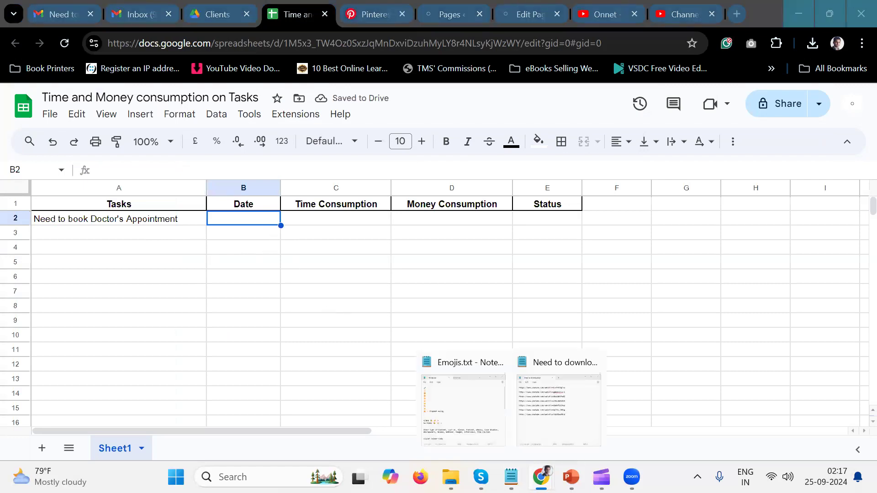
mouse_move(571, 477)
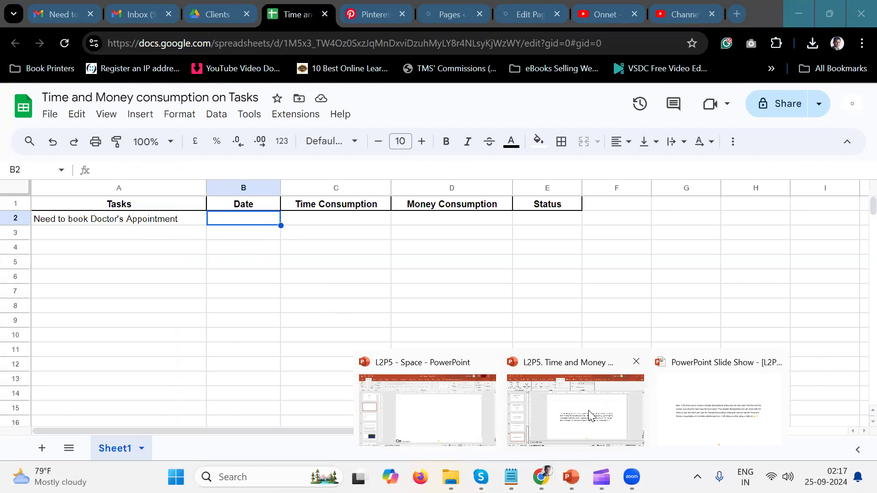
click(588, 413)
scroll(241, 356, up, 1)
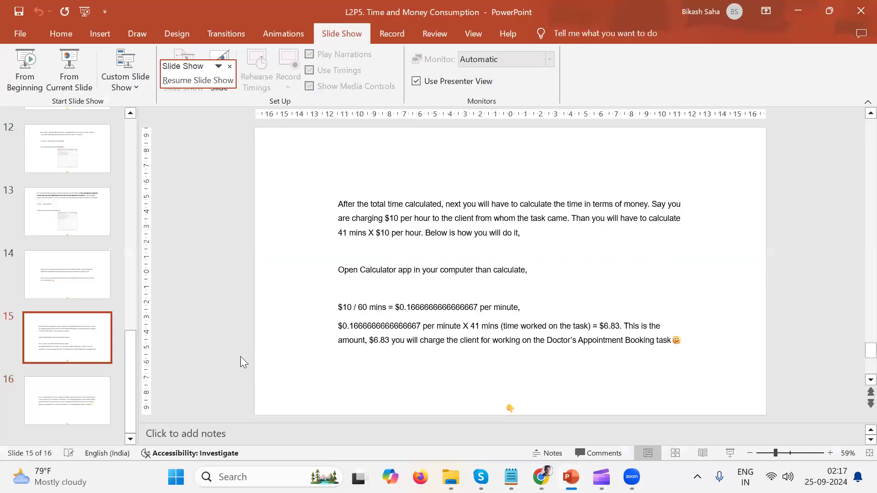
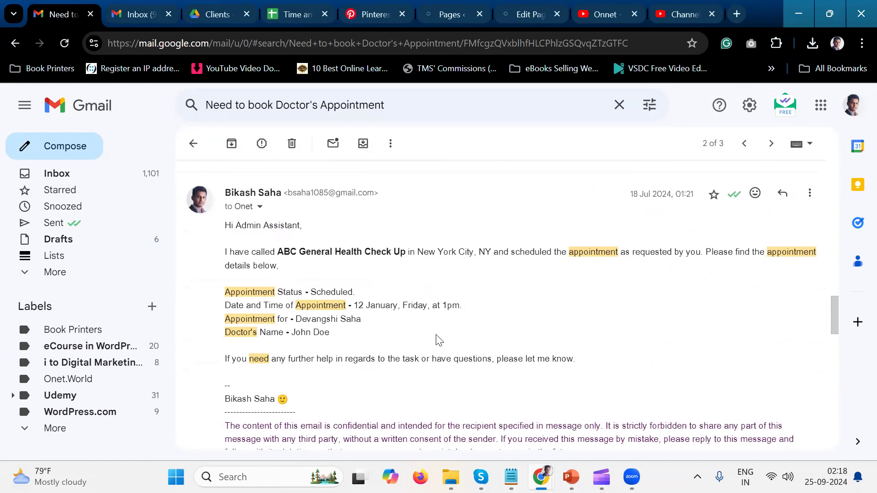
Check the completion email, then enter Closed as the doctor's appointment task's status in cell E2 of the spreadsheet.
scroll(438, 344, down, 1)
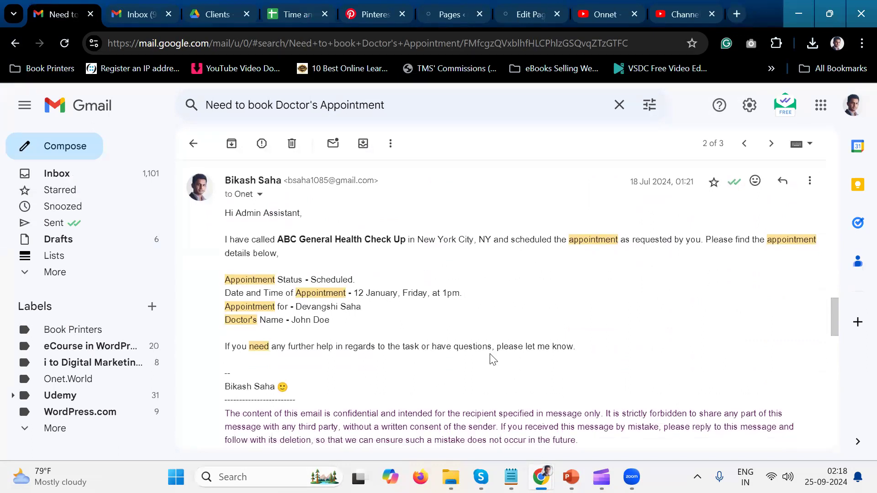
scroll(502, 351, up, 1)
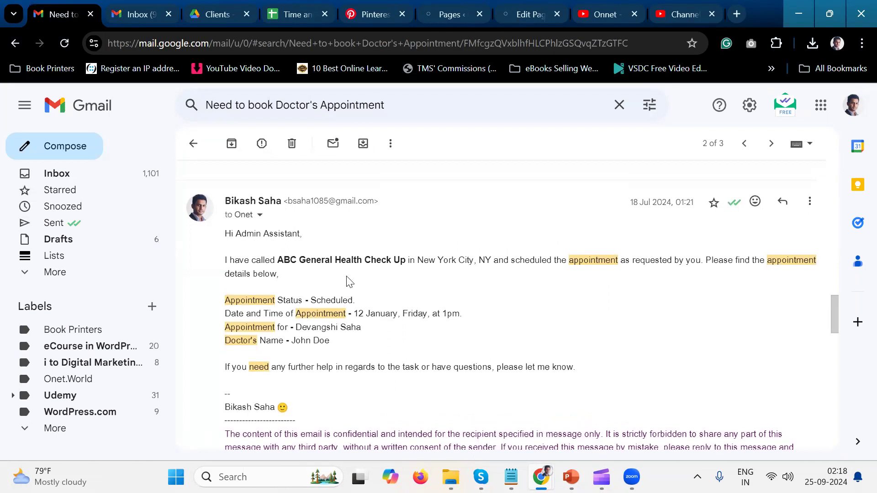
click(296, 20)
text(Closed)
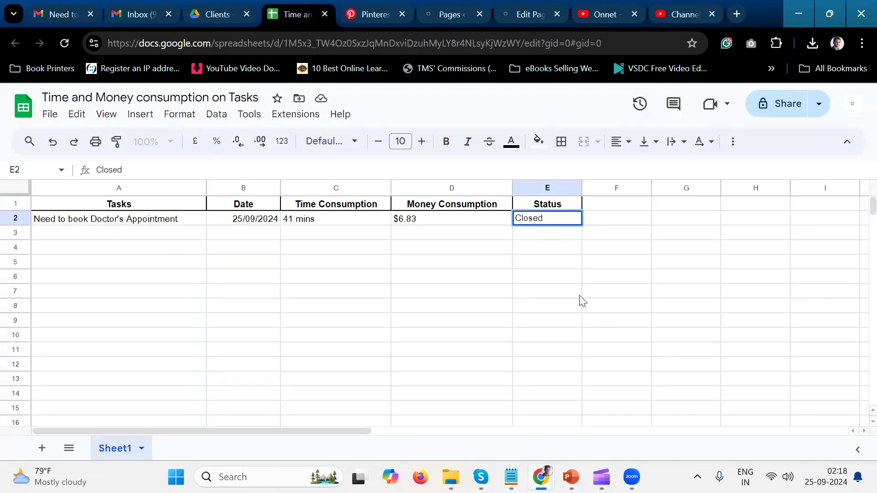
key(Return)
key(Up)
key(Left)
key(Left)
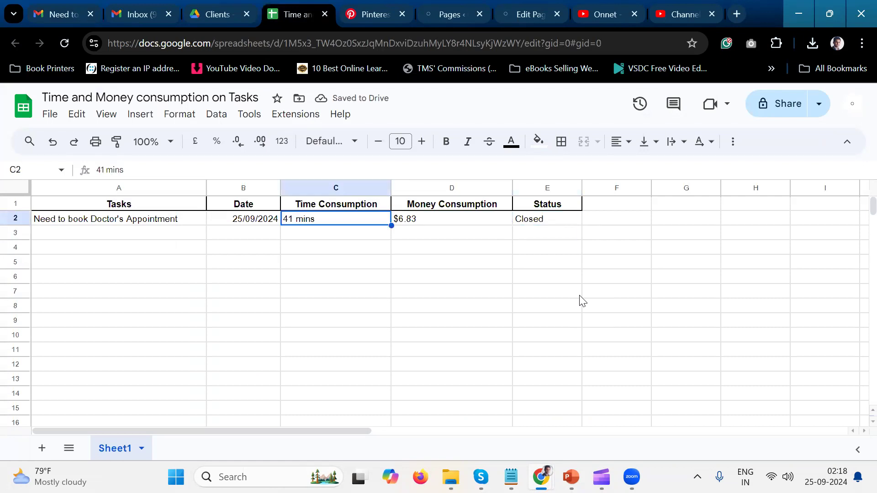
key(Left)
key(Left)
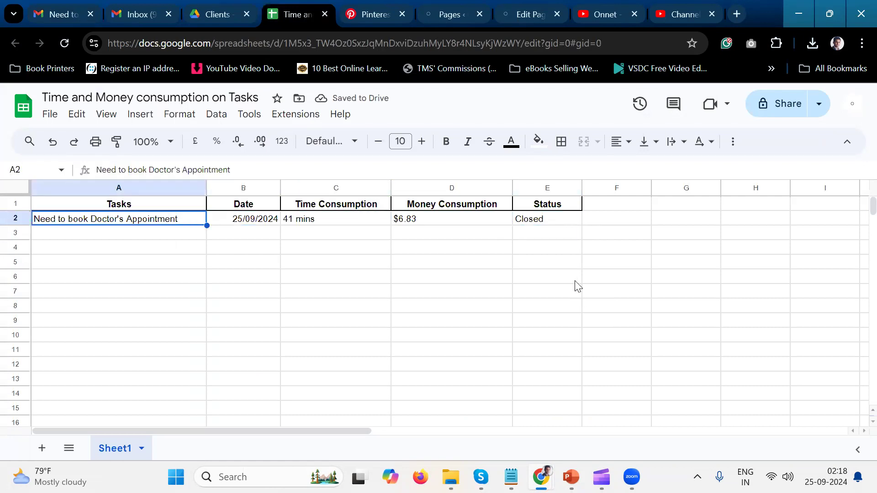
Insert a column directly before the Status column and give it the heading "Per Hour Rate".
key(alt+Tab)
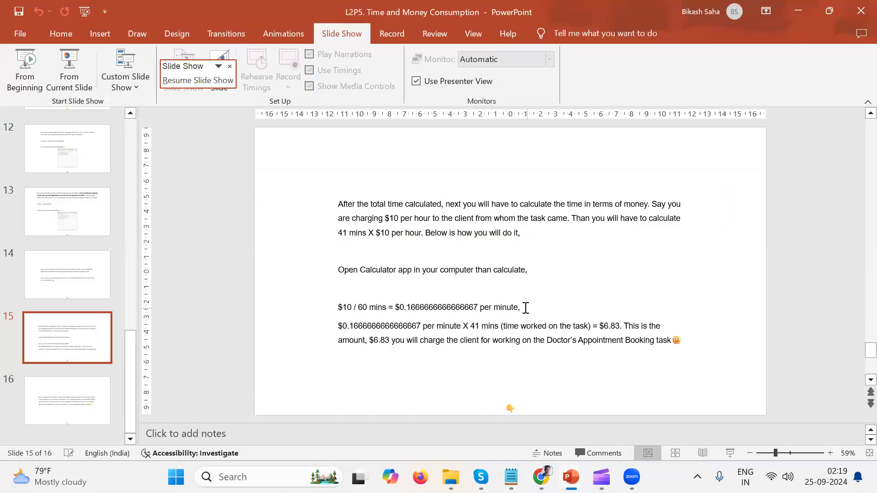
key(alt+Tab)
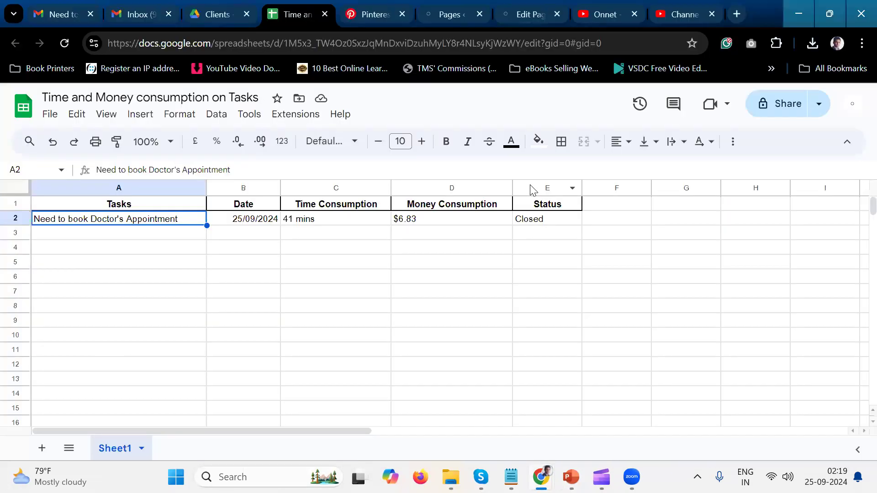
click(530, 185)
right_click(530, 184)
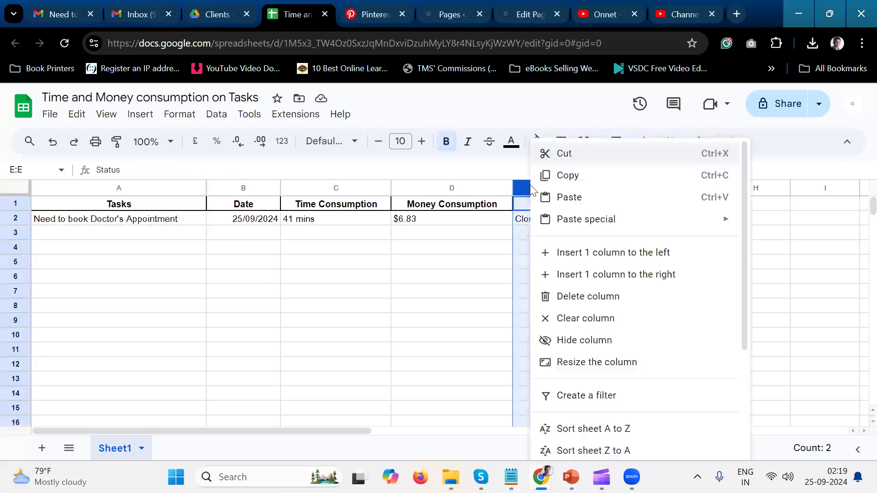
click(590, 247)
click(563, 204)
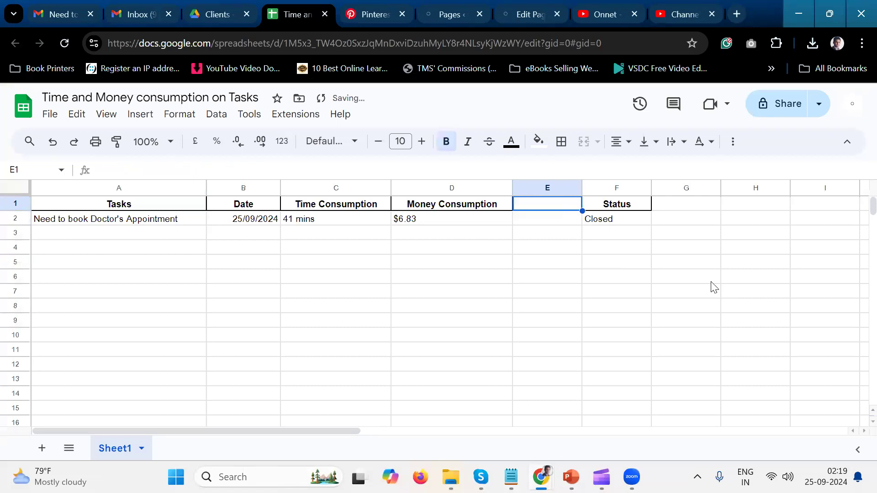
text(Per Hour Rate)
key(Return)
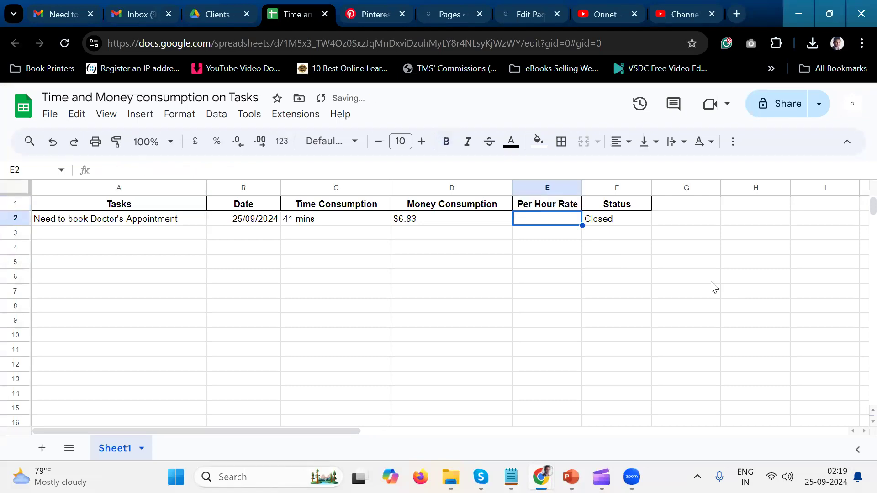
Copy the $10 rate from the calculation on slide 15 in PowerPoint into cell E2 of the spreadsheet.
key(alt+Tab)
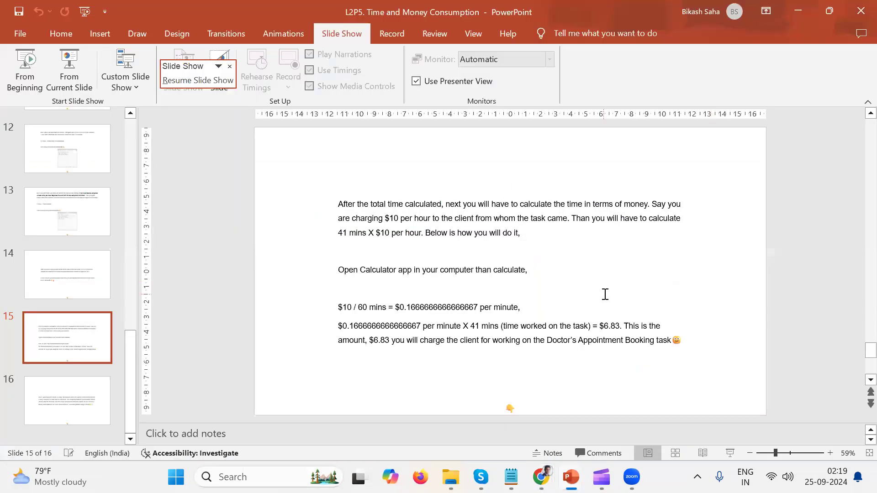
click(342, 304)
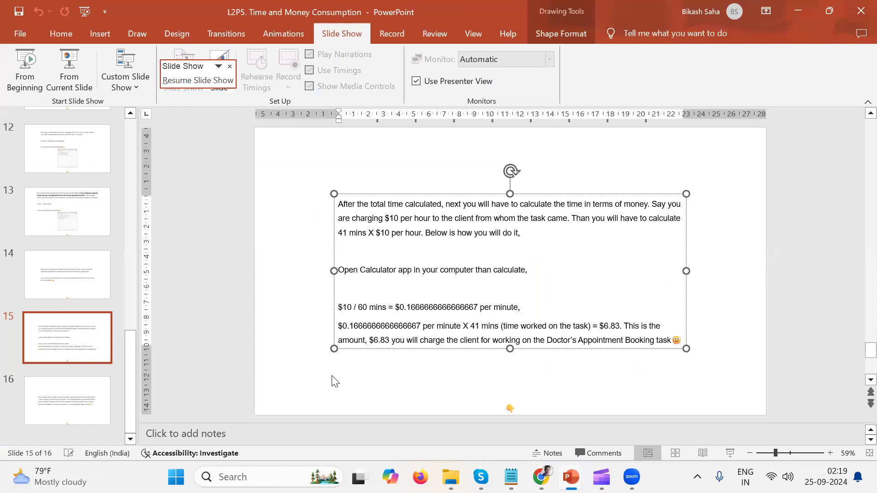
key(shift+Right)
key(shift+Right)
key(shift+Right)
key(ctrl+c)
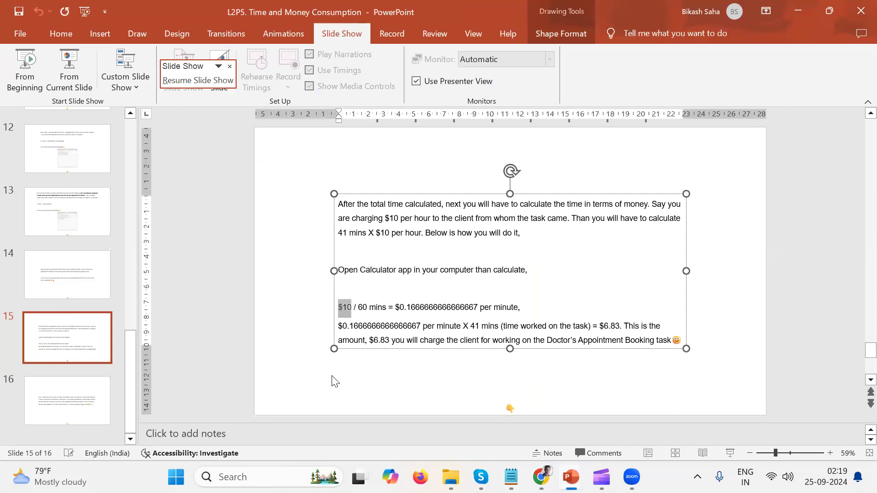
key(alt+Tab)
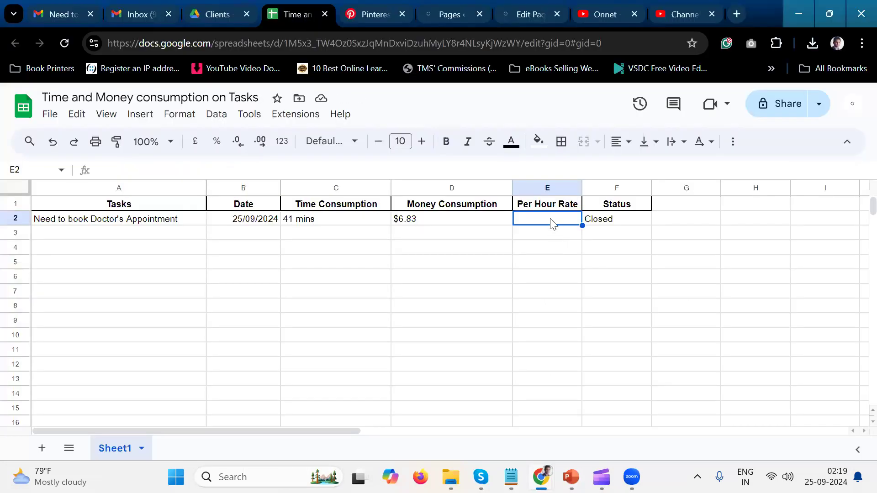
double_click(551, 218)
key(ctrl+v)
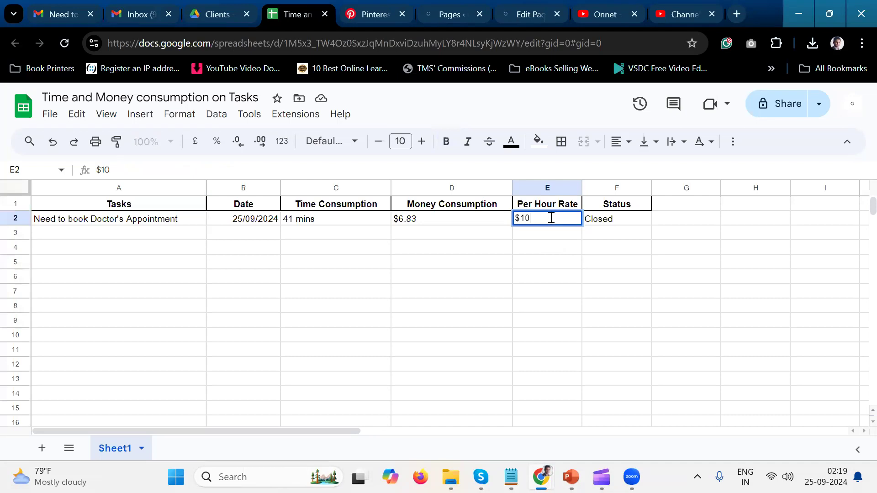
click(550, 236)
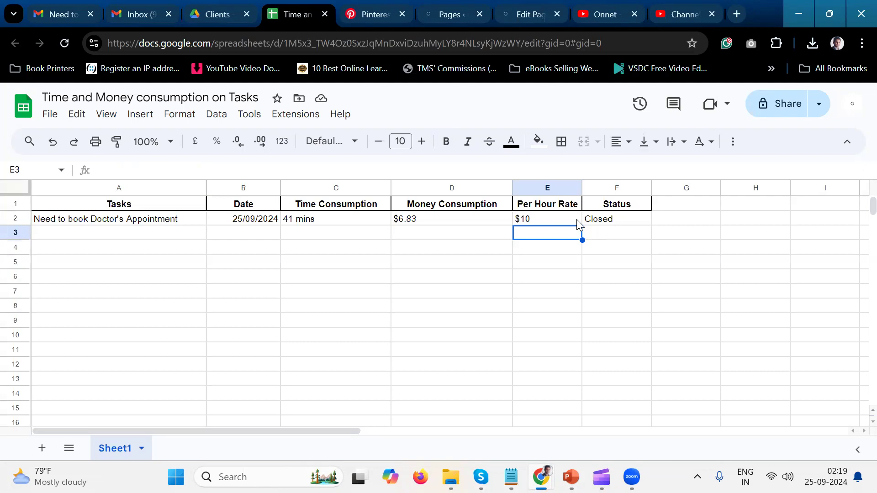
Centre the contents of the doctor's appointment entry in cells A2:F2 horizontally.
click(557, 220)
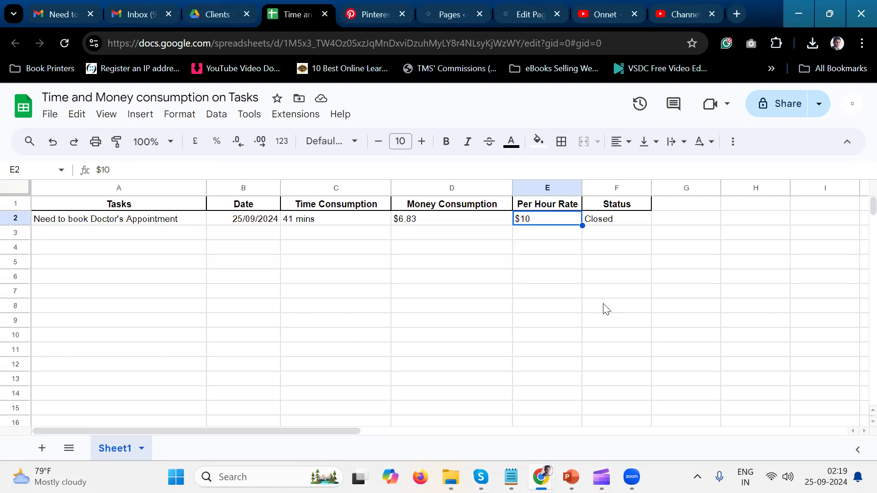
key(Left)
key(Left)
key(Left)
key(Left)
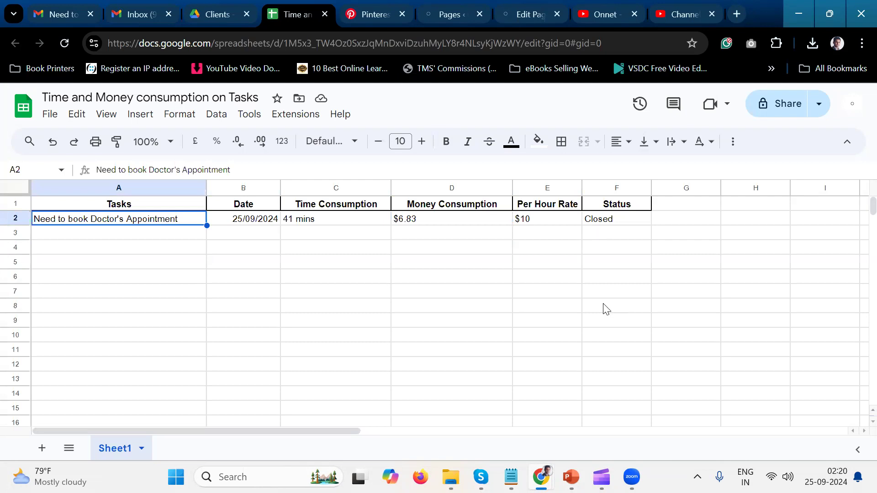
key(shift+Right)
key(shift+Right)
key(shift+Right)
key(shift+Right)
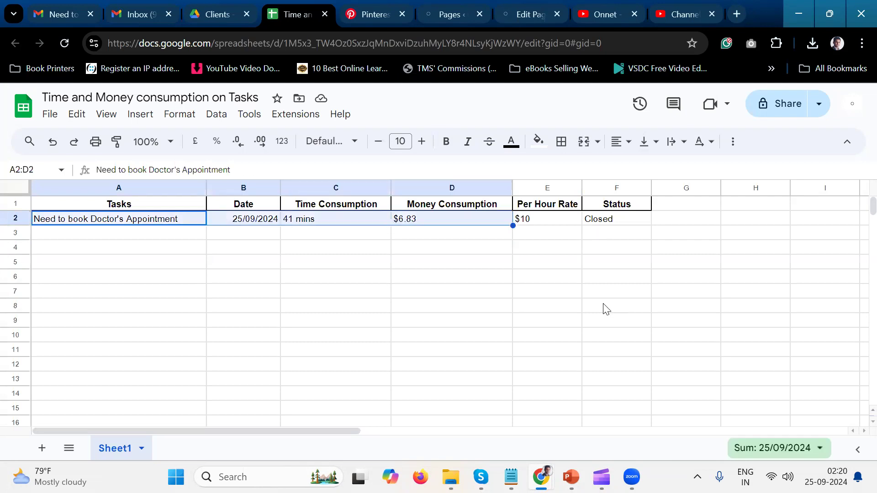
key(shift+Right)
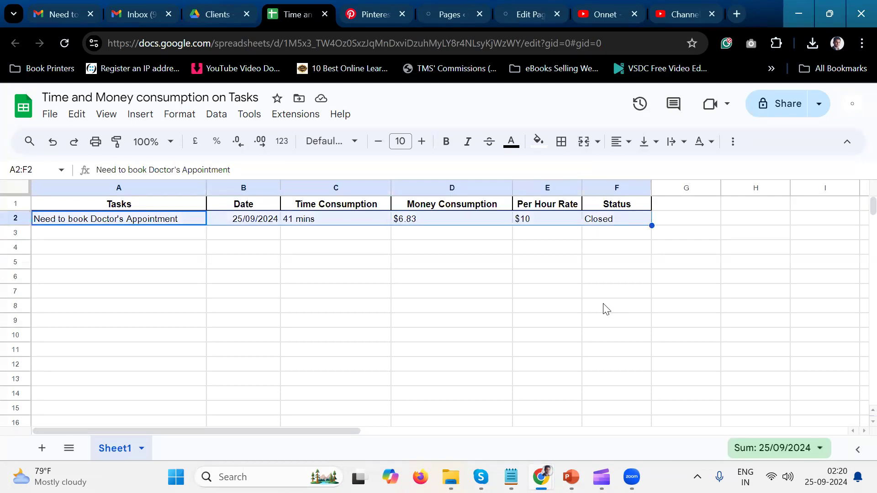
click(633, 149)
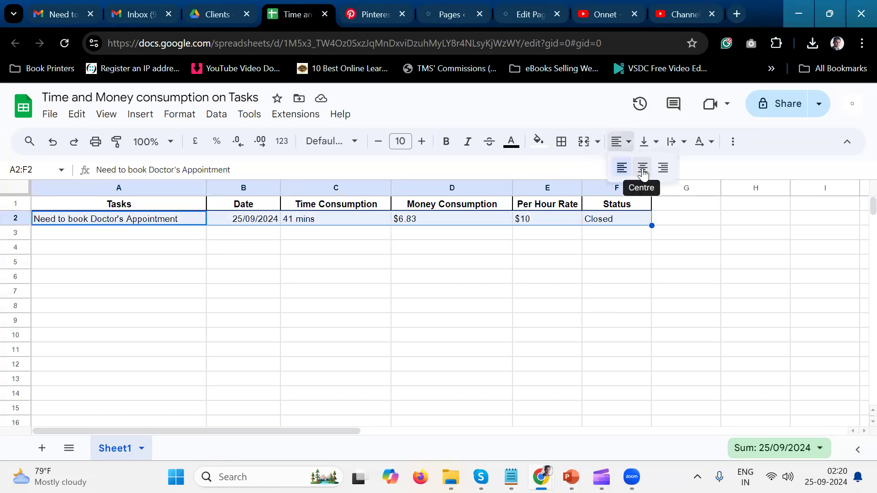
click(644, 169)
click(560, 263)
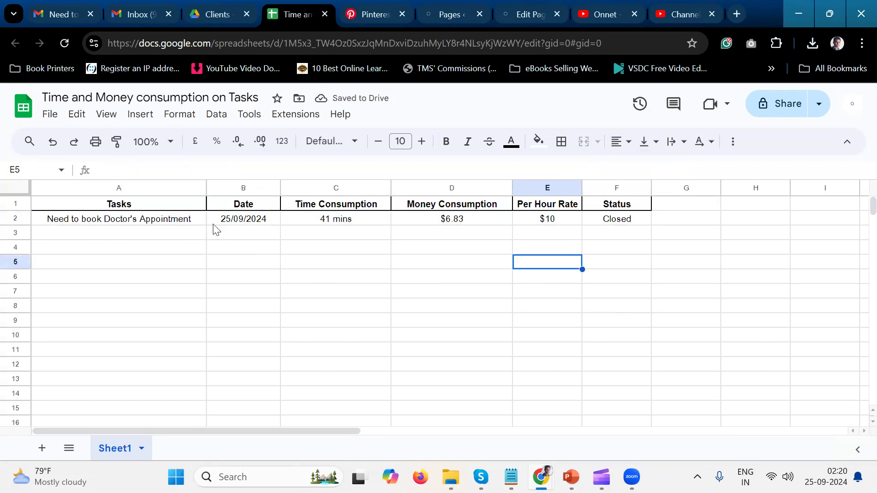
drag(207, 184, 207, 184)
click(557, 224)
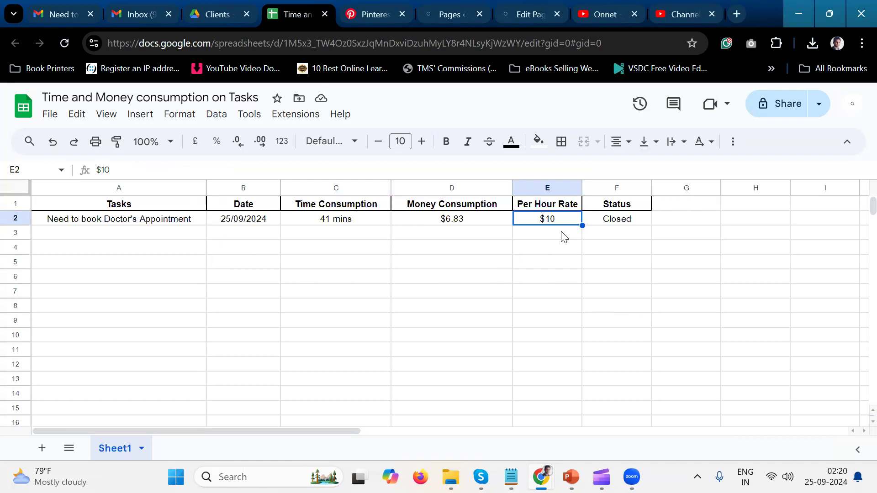
click(556, 237)
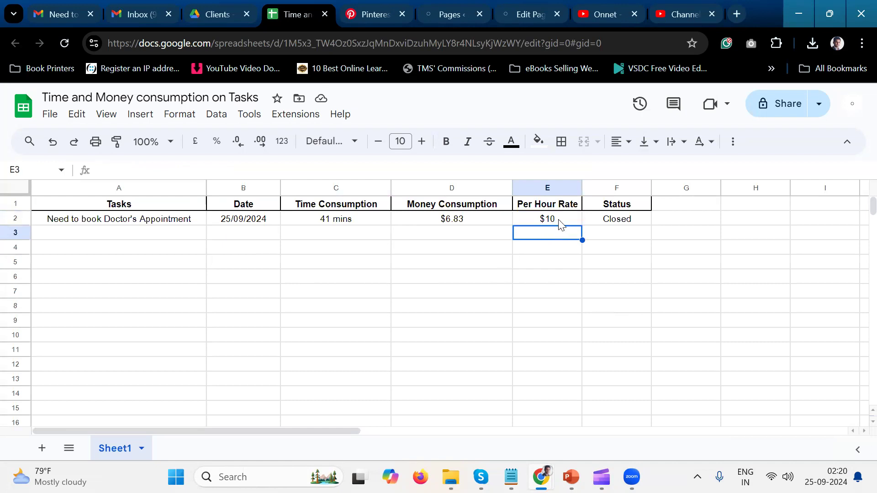
click(561, 224)
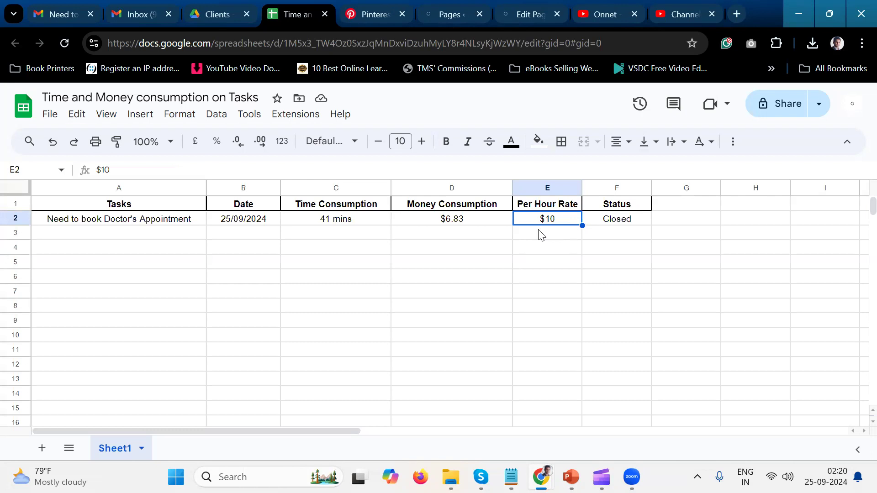
click(541, 236)
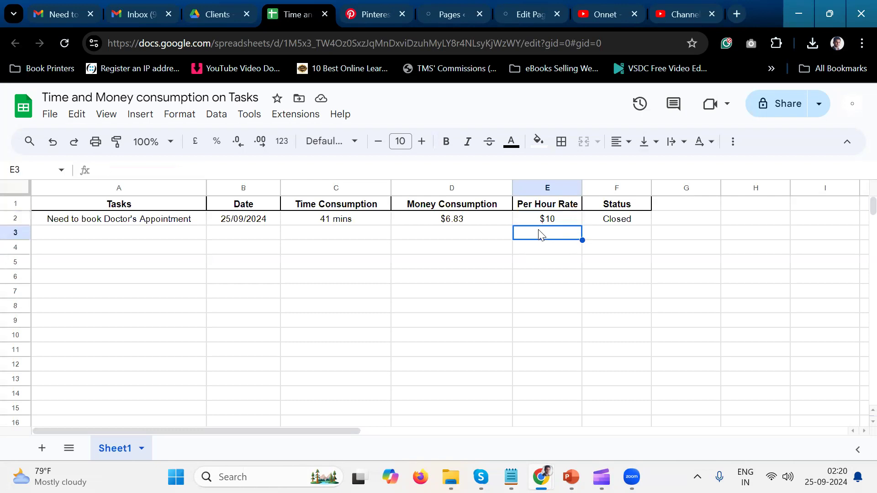
click(160, 238)
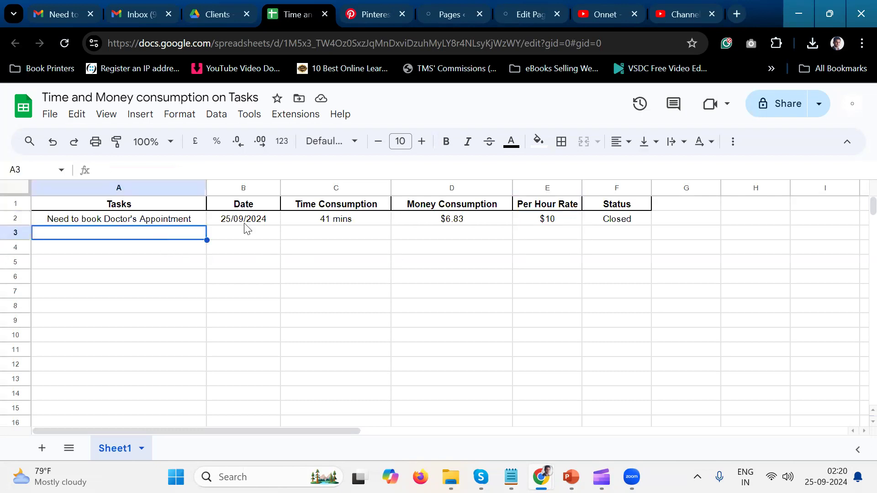
click(183, 222)
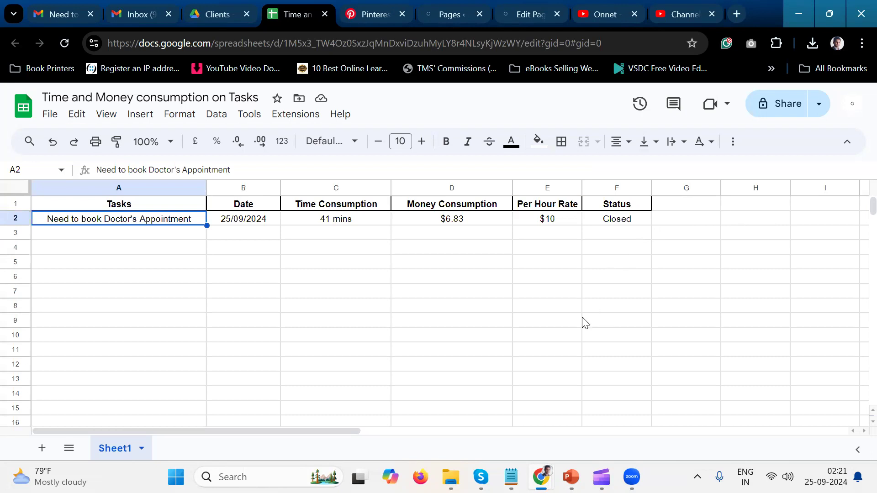
Switch to the PowerPoint presentation and review its slides backwards from slide 15 to the hourly charging explanation on slide 3.
key(alt+Tab)
click(416, 405)
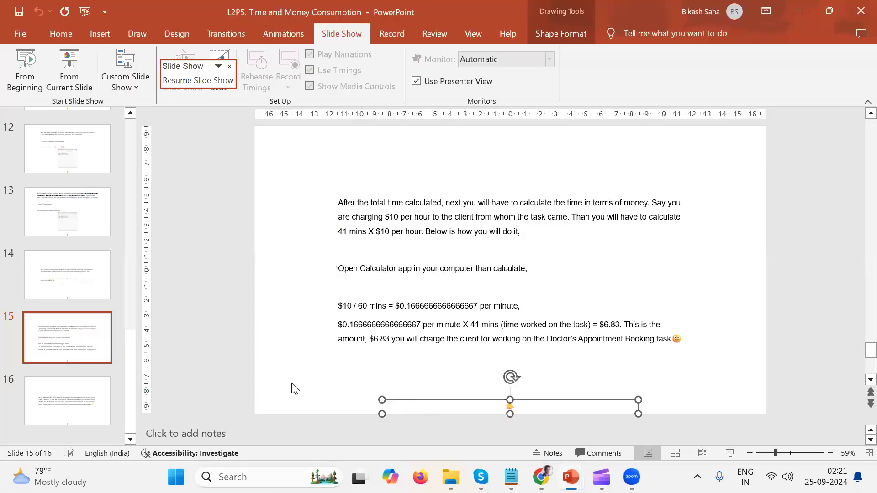
click(274, 382)
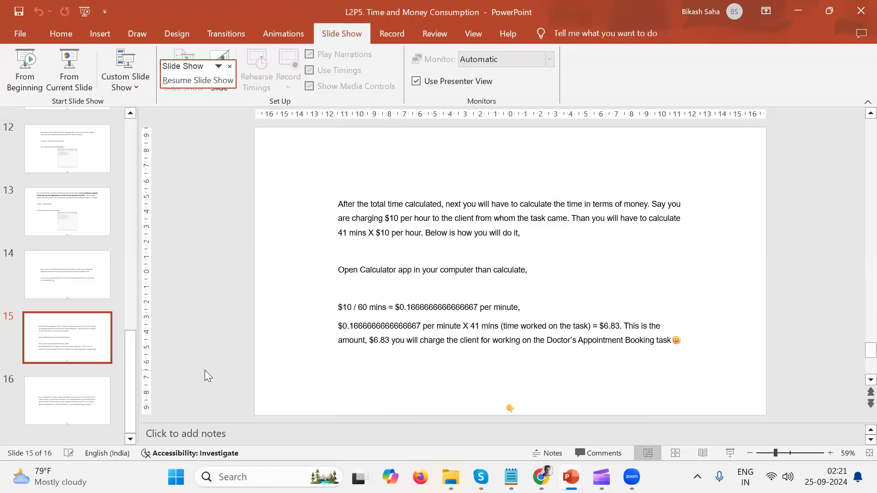
scroll(204, 370, up, 1)
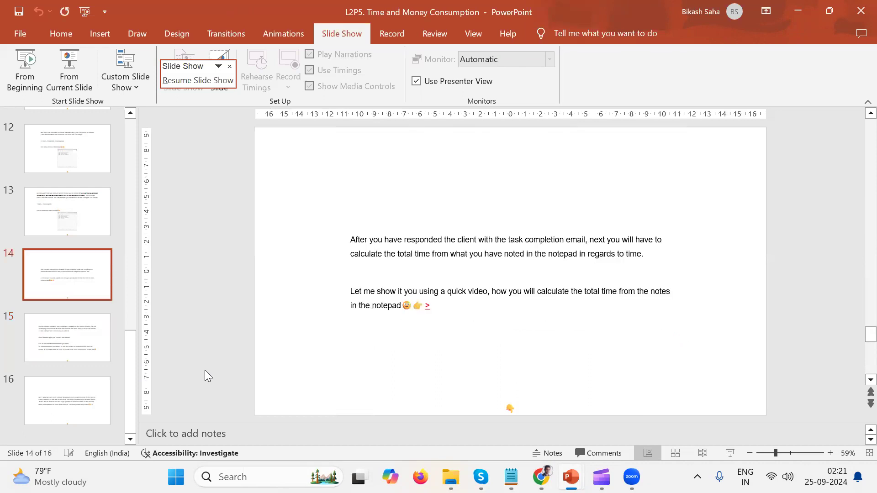
scroll(205, 370, up, 1)
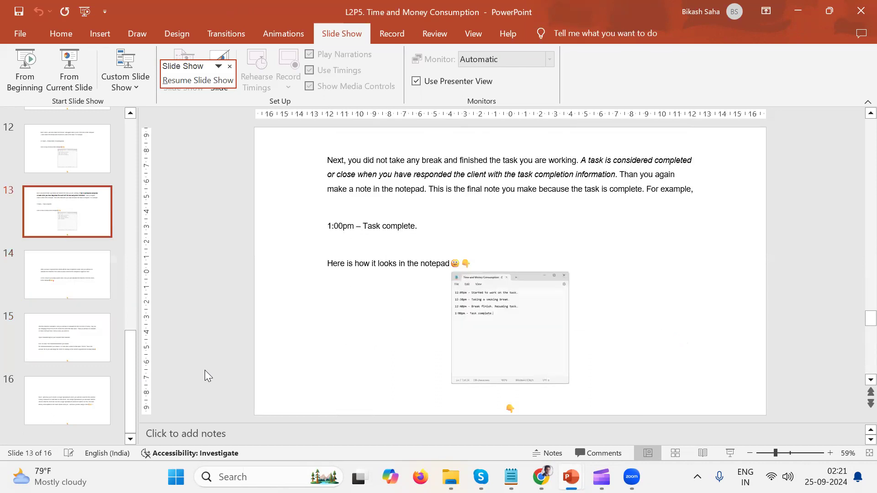
scroll(205, 370, up, 3)
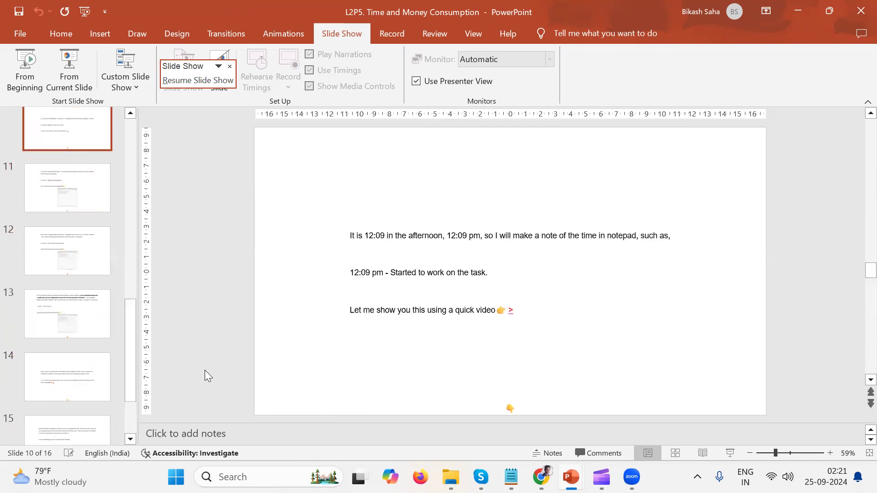
scroll(204, 370, up, 2)
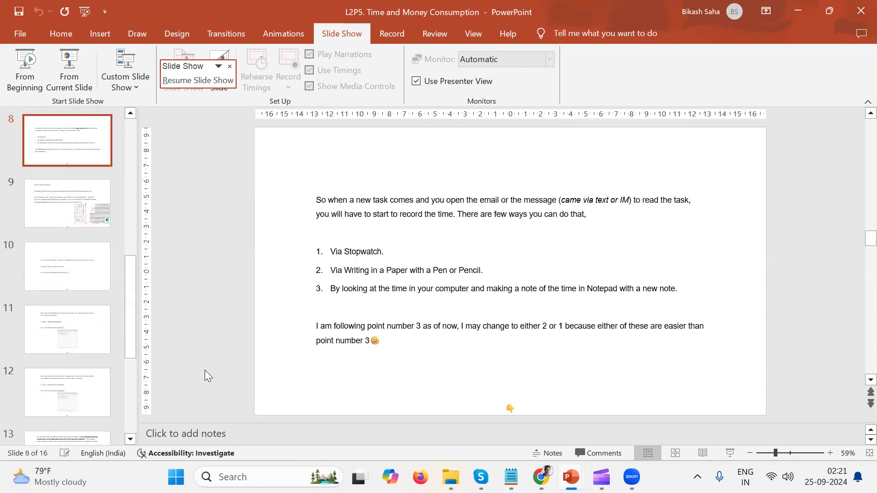
scroll(204, 370, up, 2)
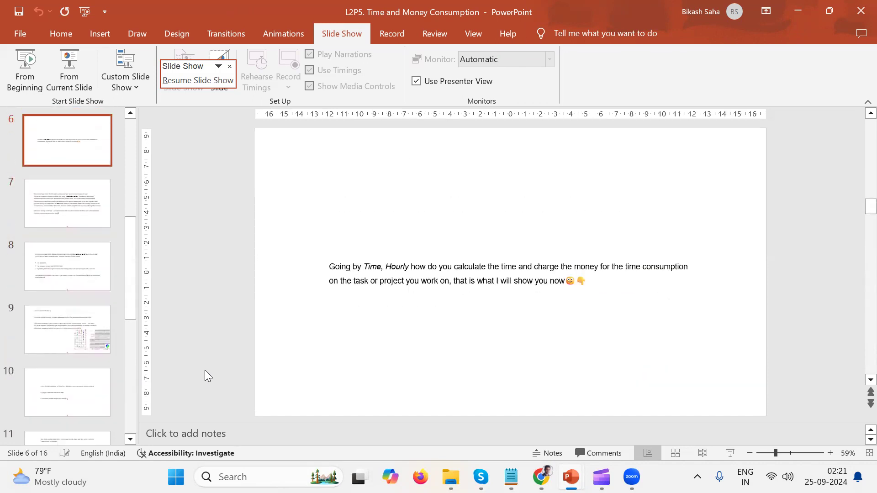
scroll(204, 370, up, 1)
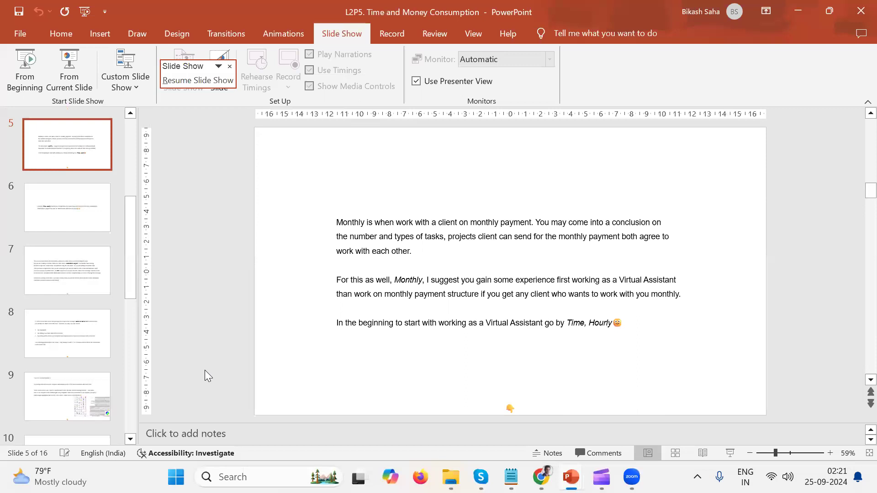
scroll(205, 370, up, 1)
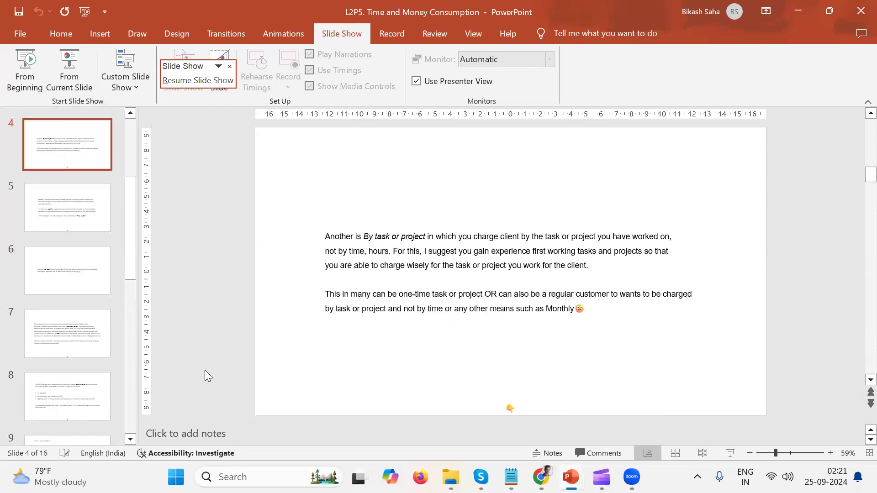
scroll(205, 370, up, 1)
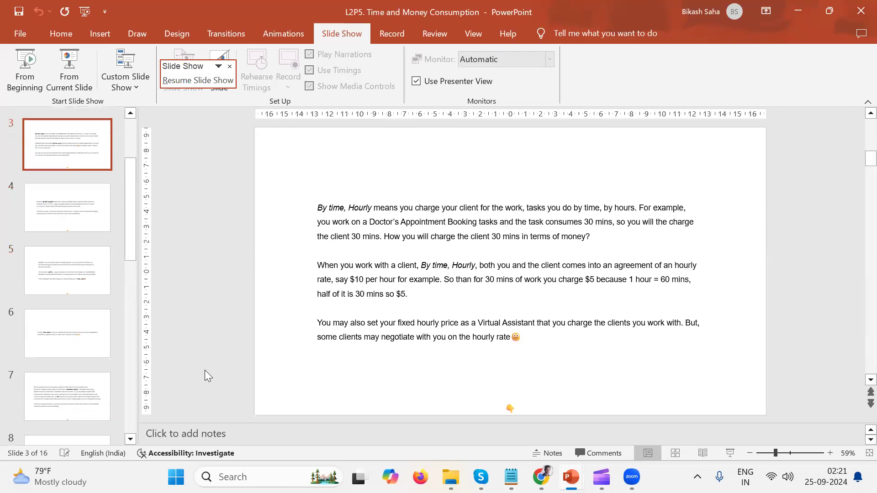
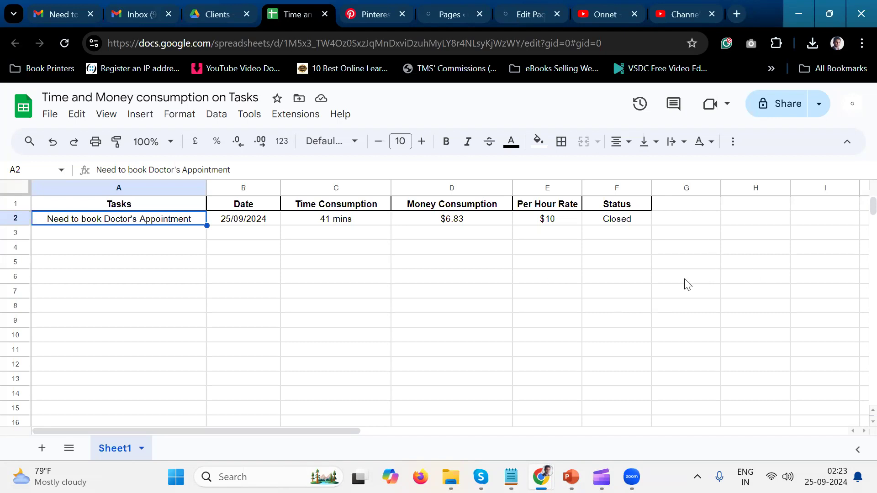
click(704, 234)
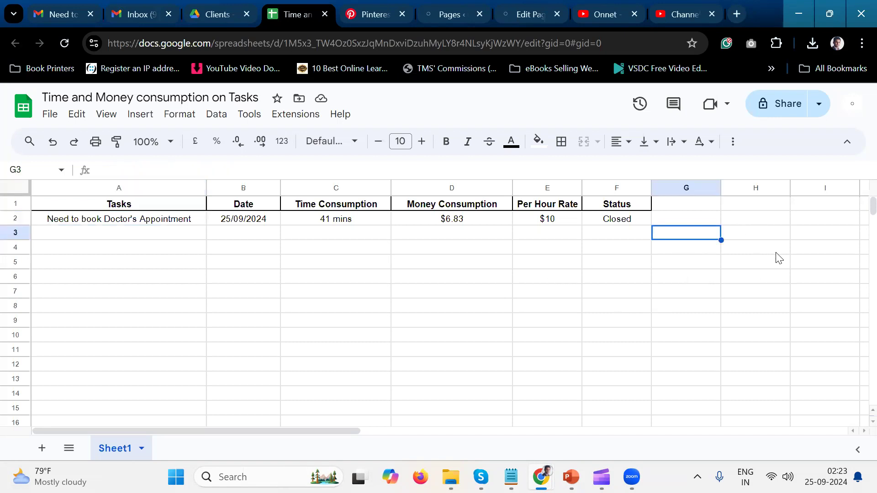
key(Up)
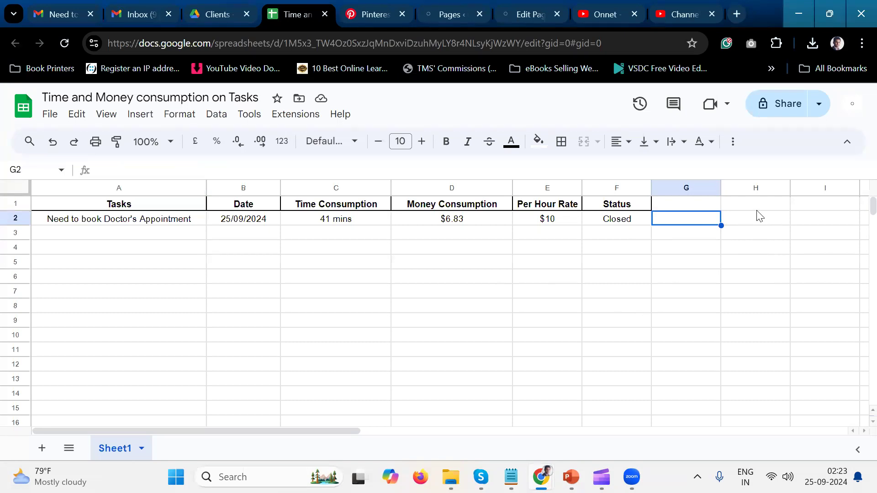
click(703, 206)
text(Credits)
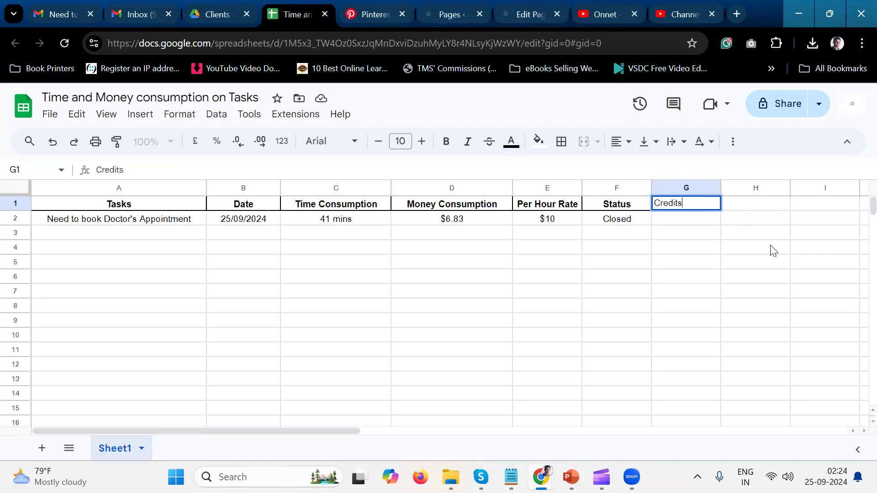
click(693, 223)
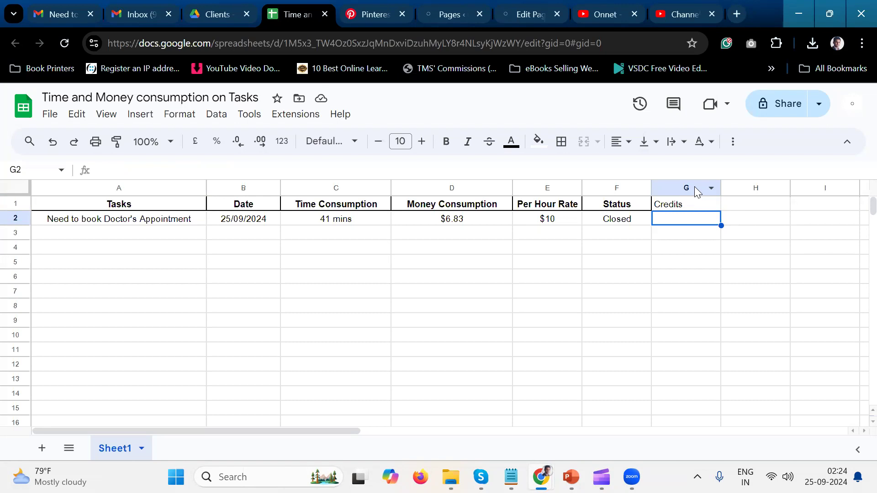
click(695, 186)
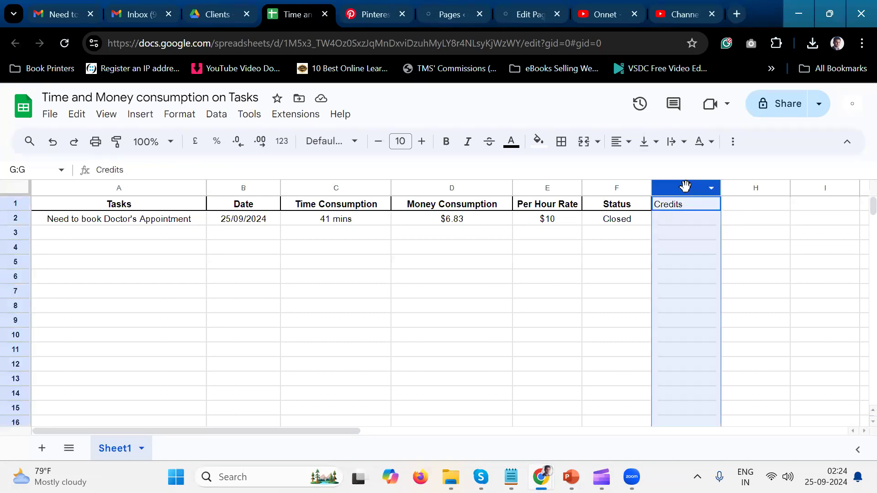
click(696, 220)
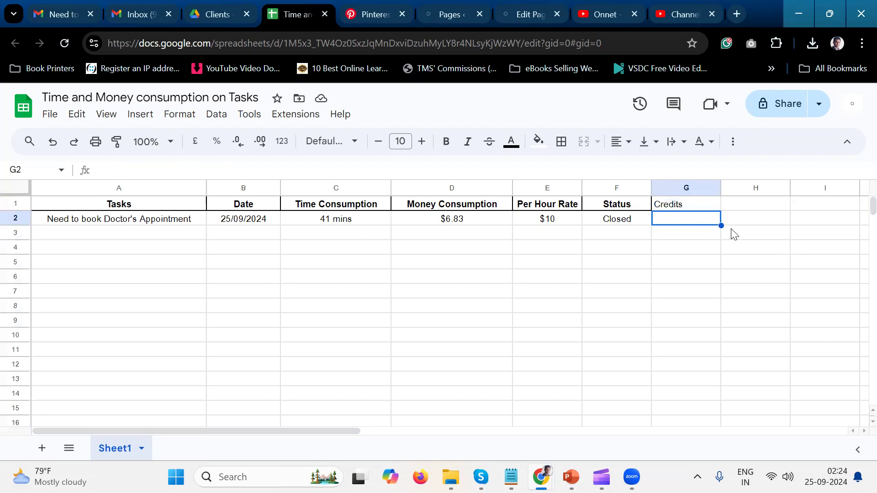
key(Up)
key(Delete)
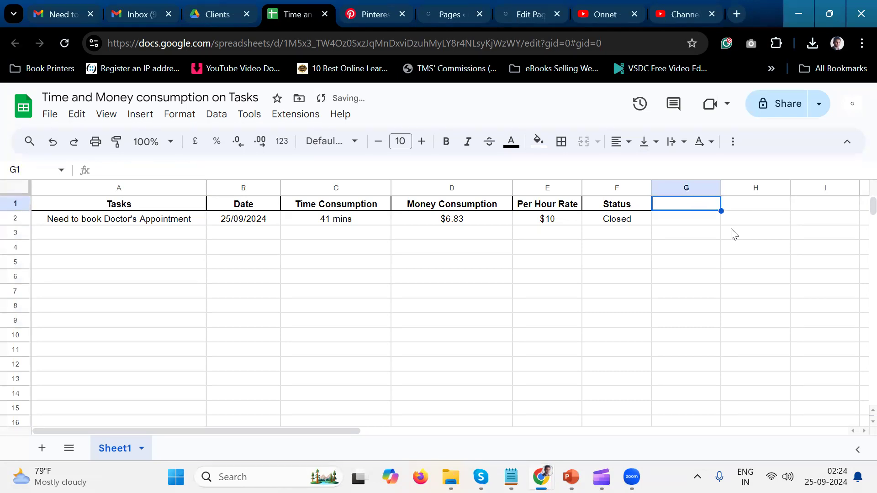
click(762, 251)
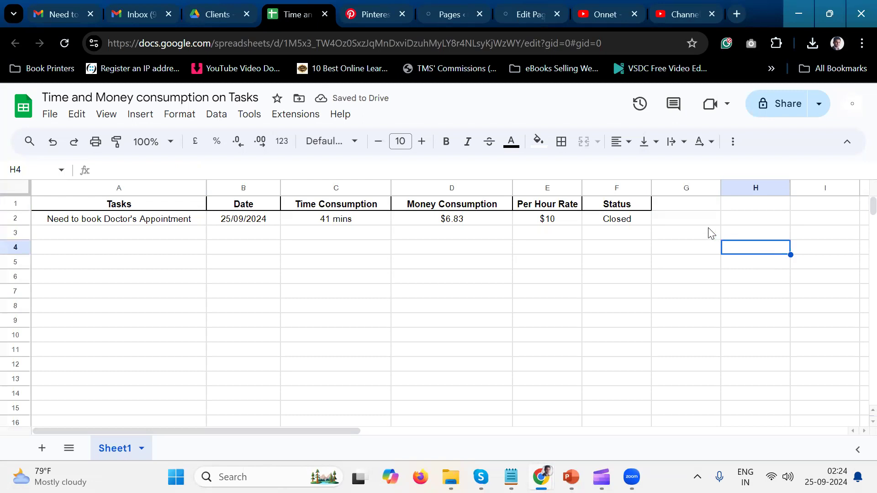
Merge cells G3:I3 into one cell and enter the heading "Credits" in it.
drag(713, 232, 814, 241)
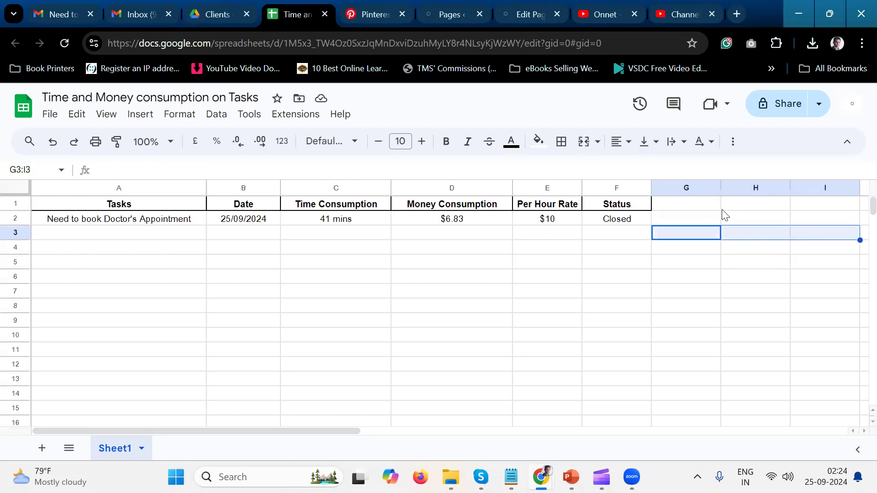
click(584, 141)
key(Return)
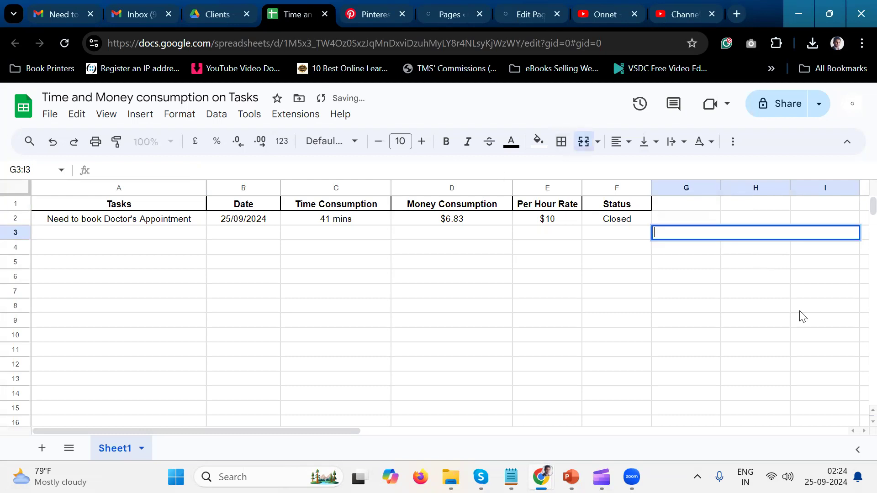
text(Credits)
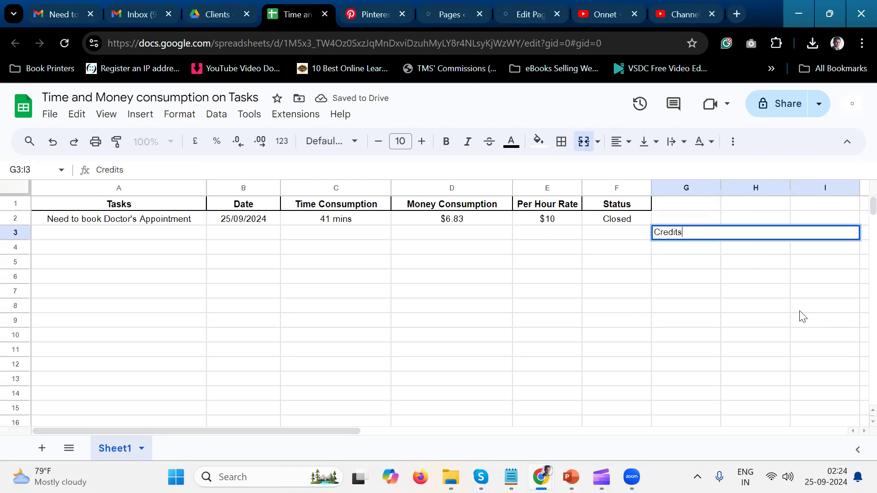
key(Return)
click(728, 235)
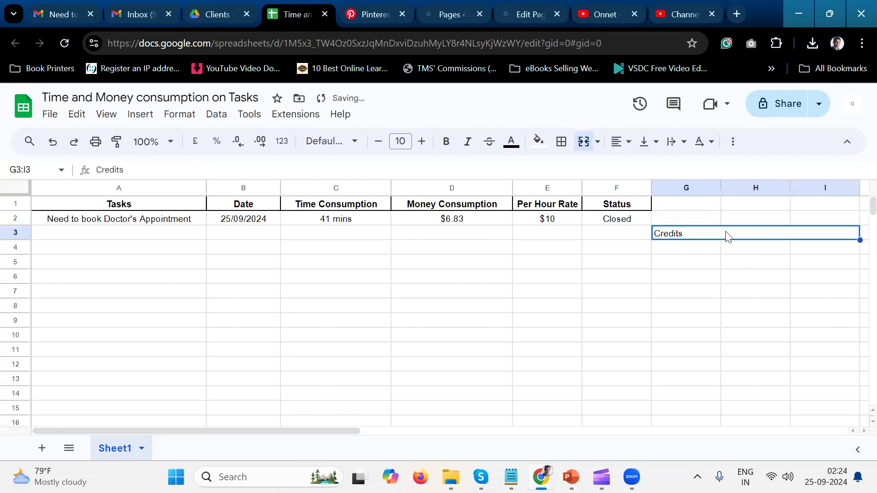
Format the merged Credits heading as centred bold text with a border around the cell.
click(621, 142)
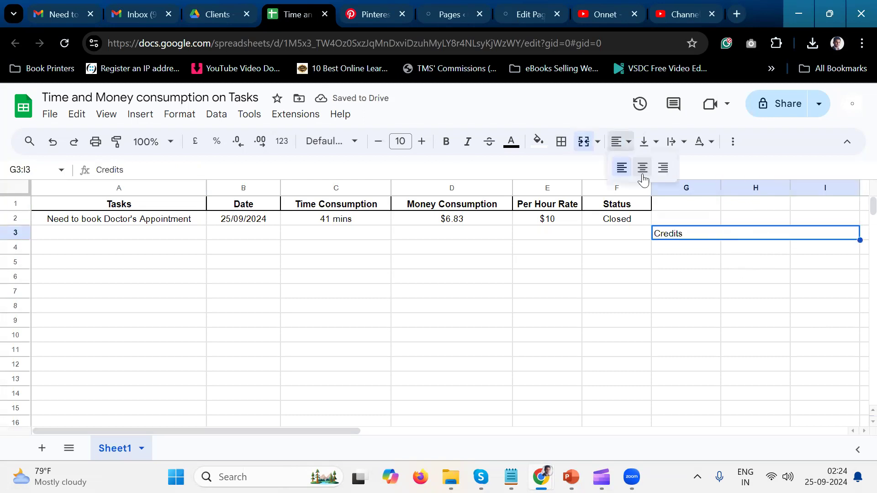
click(643, 170)
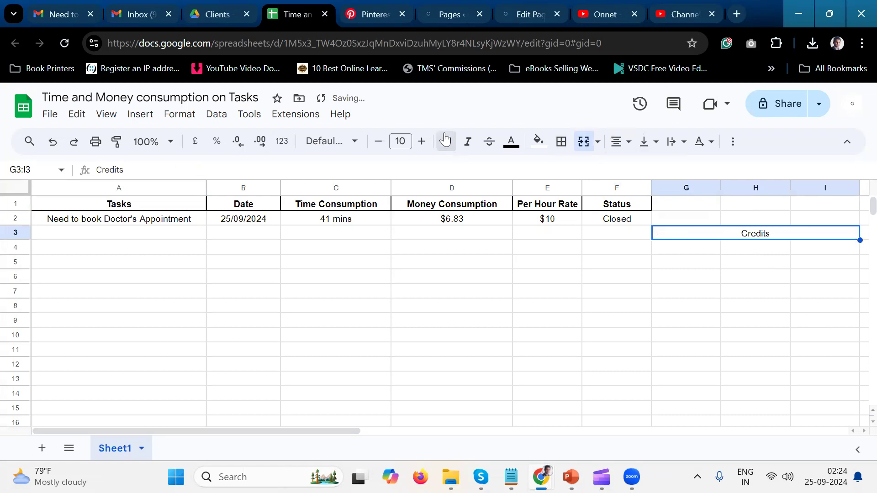
click(561, 142)
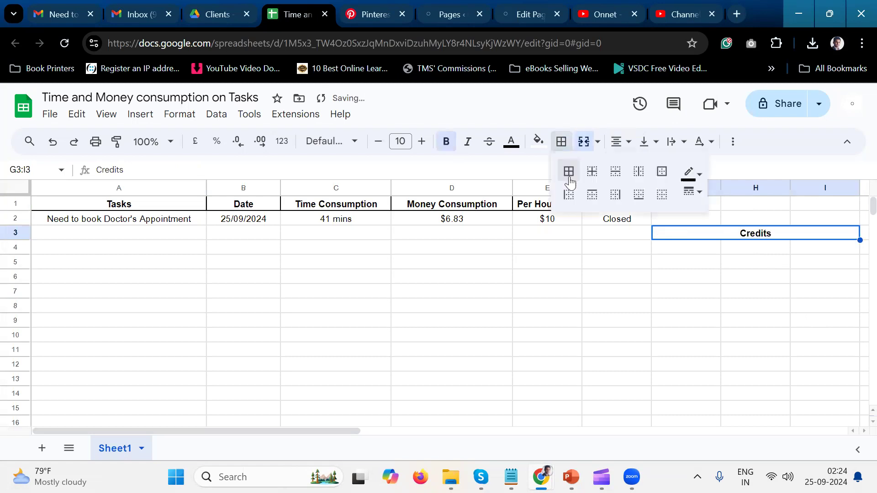
click(589, 197)
click(686, 306)
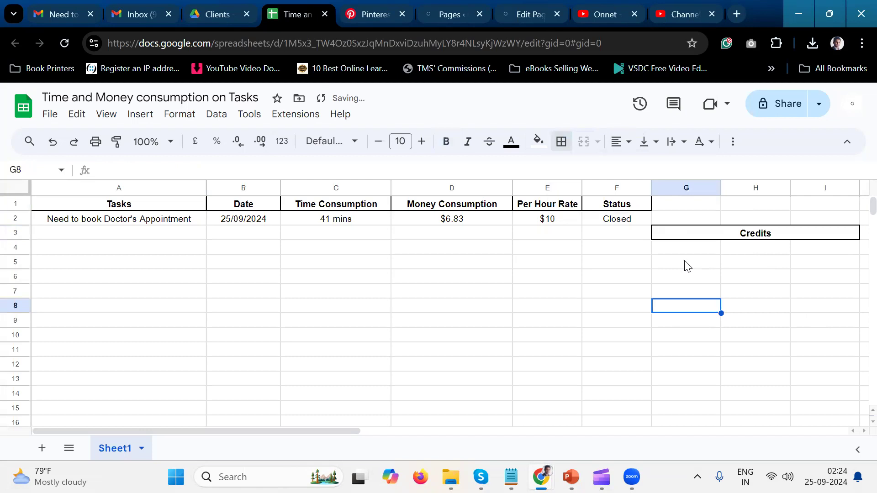
Enter "5 hours" in cell G4, directly beneath the Credits heading.
click(688, 265)
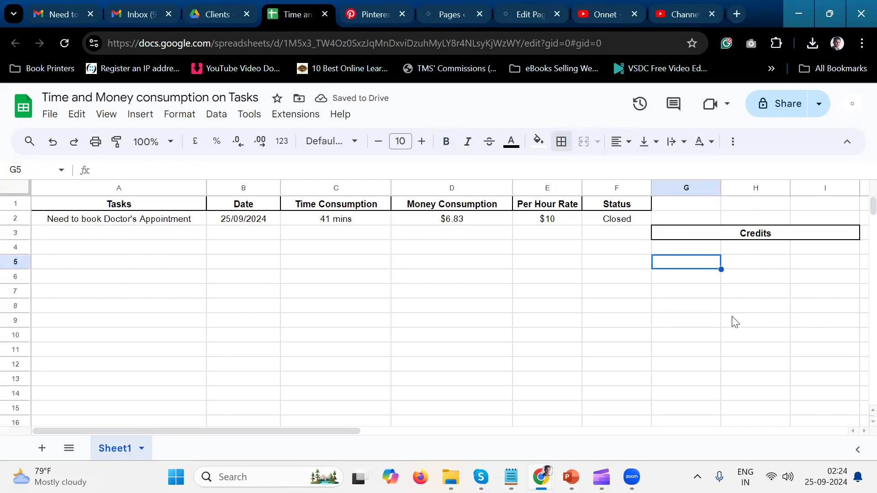
key(Up)
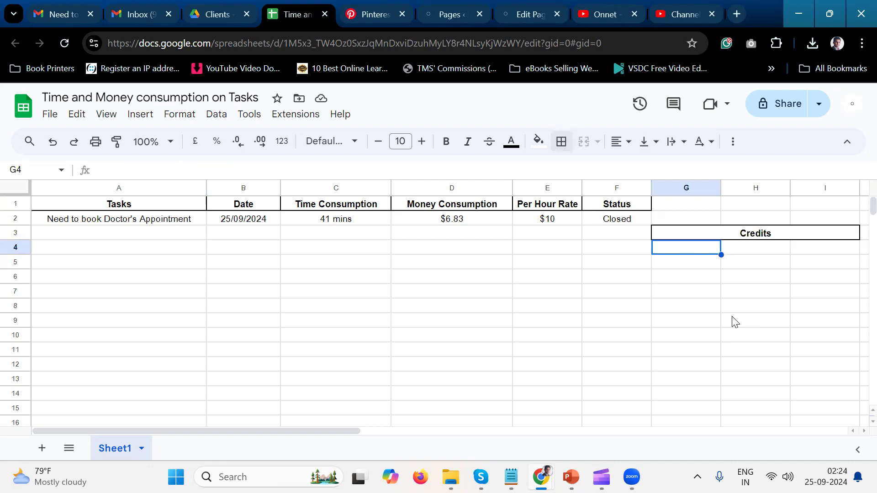
text(5)
text( ho)
key(BackSpace)
text(ours)
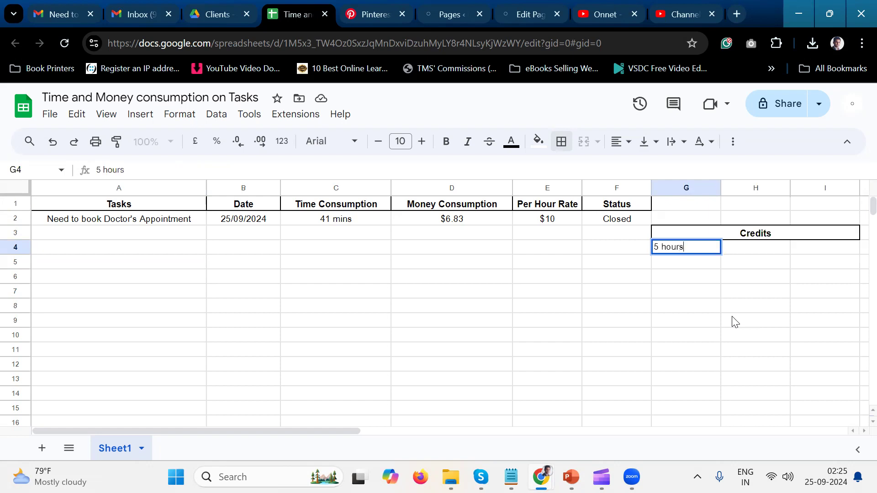
key(Tab)
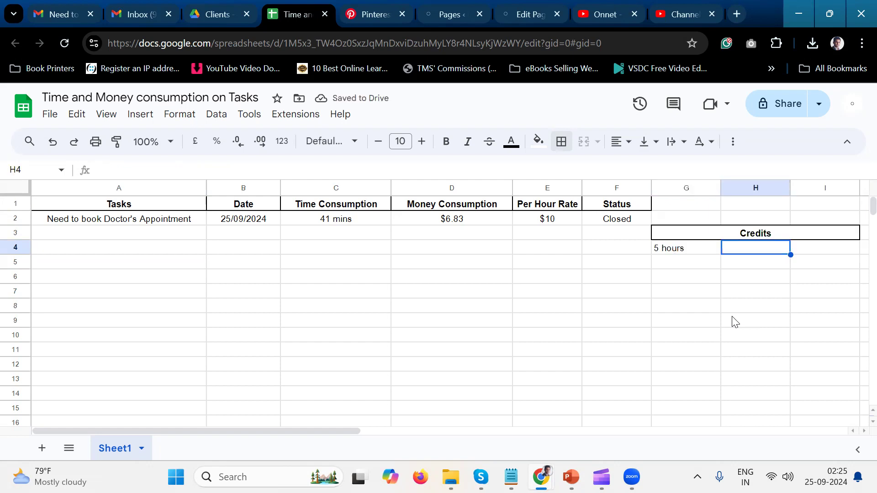
Move the "5 hours" entry from G4 down to cell G5.
key(Left)
key(Left)
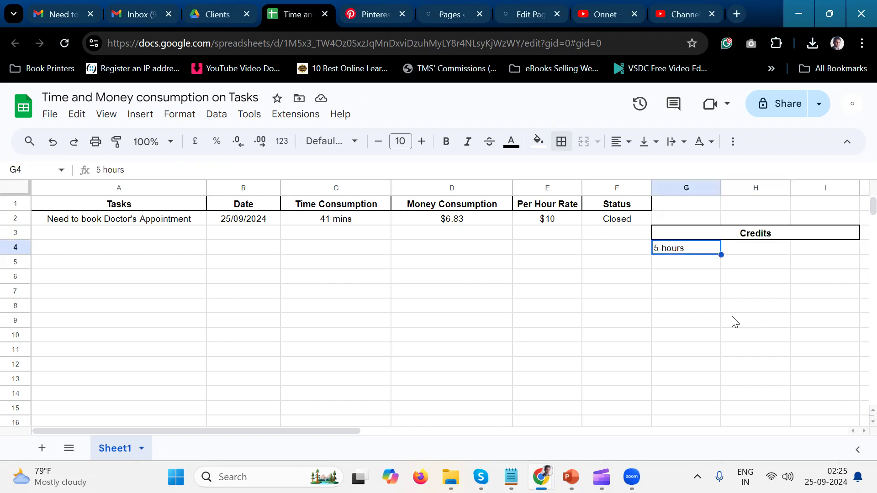
click(684, 253)
key(ctrl+x)
key(Down)
key(ctrl+v)
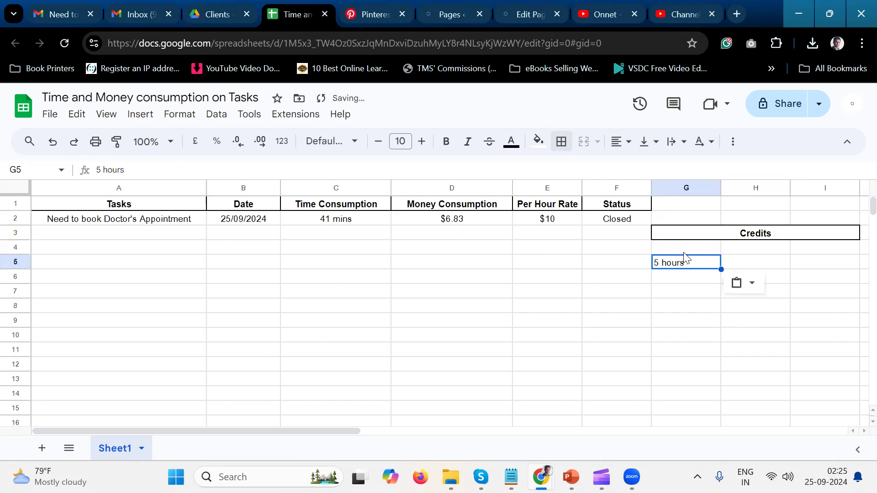
Enter the column headings "Hours" in G4 and "Date Added" in H4 under Credits.
key(Up)
text(Hours)
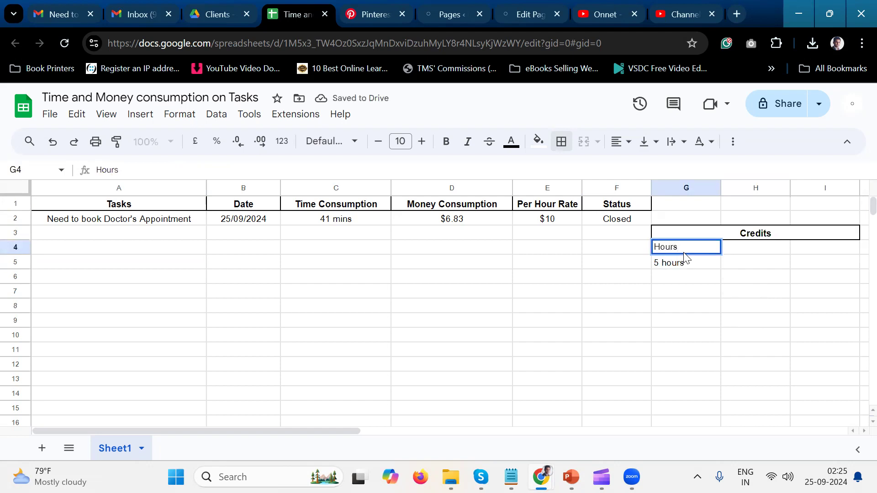
key(Tab)
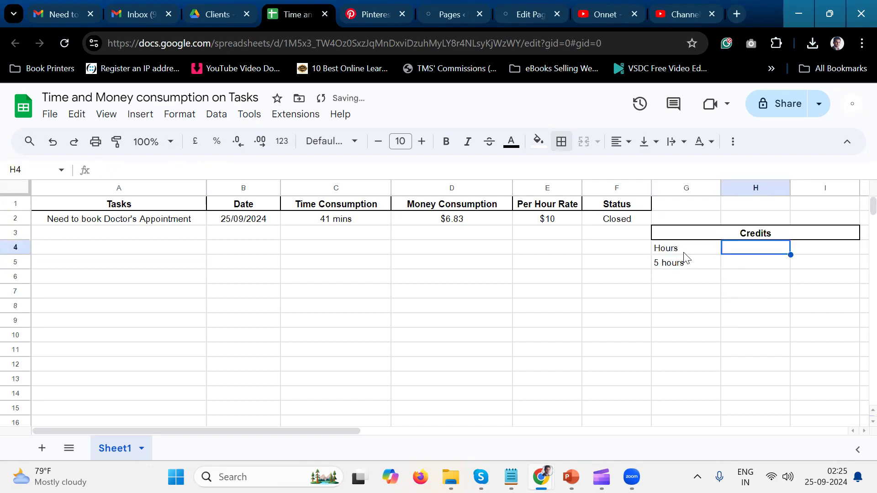
text(Date )
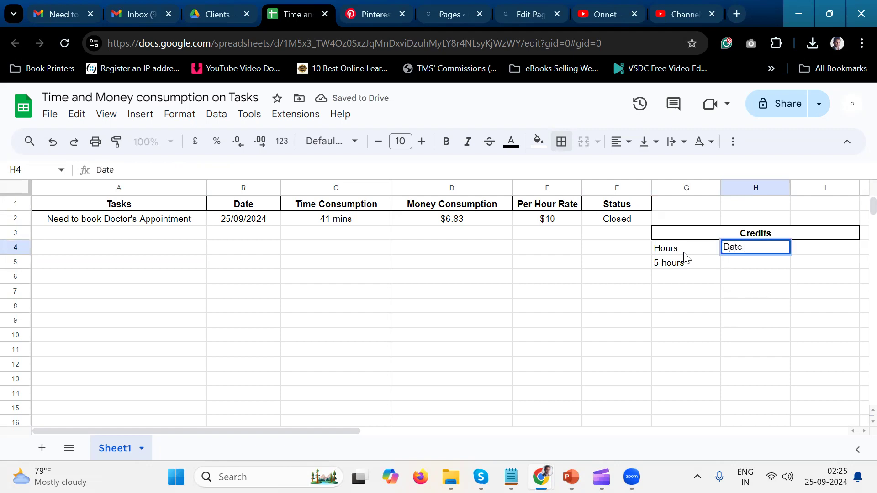
text(Added)
click(818, 257)
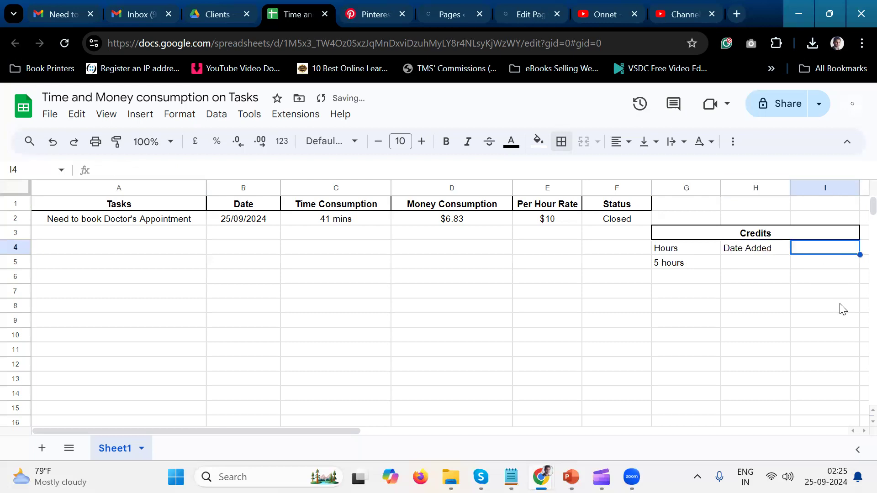
Enter the column heading "Money Paid" in cell I4.
text(Pa)
key(BackSpace)
key(BackSpace)
text(oney P)
key(BackSpace)
key(BackSpace)
key(BackSpace)
key(BackSpace)
key(BackSpace)
key(BackSpace)
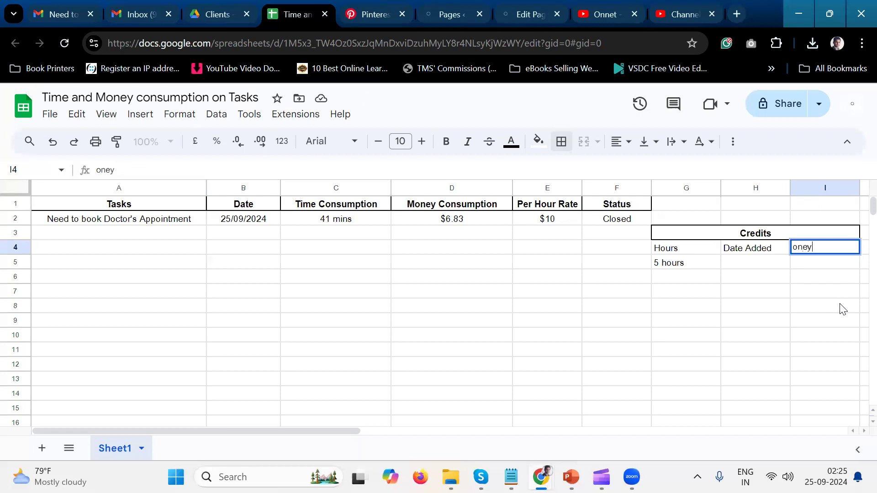
text(Money Paids)
key(BackSpace)
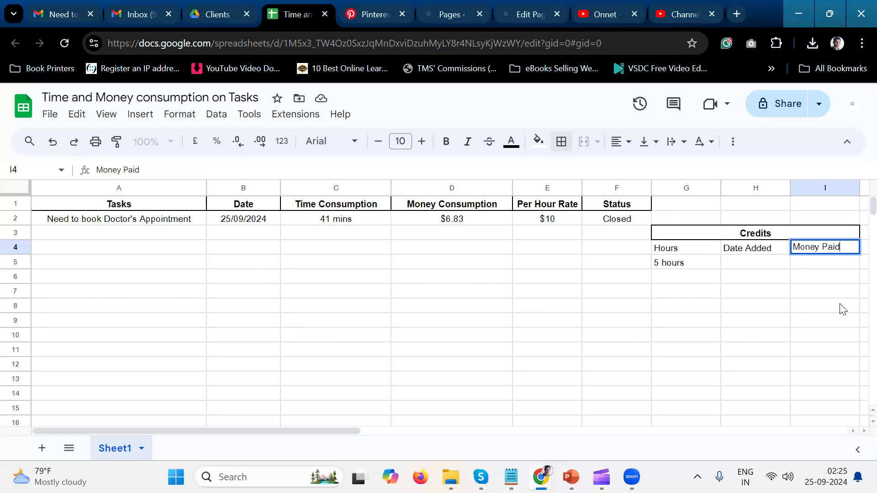
right_click(842, 278)
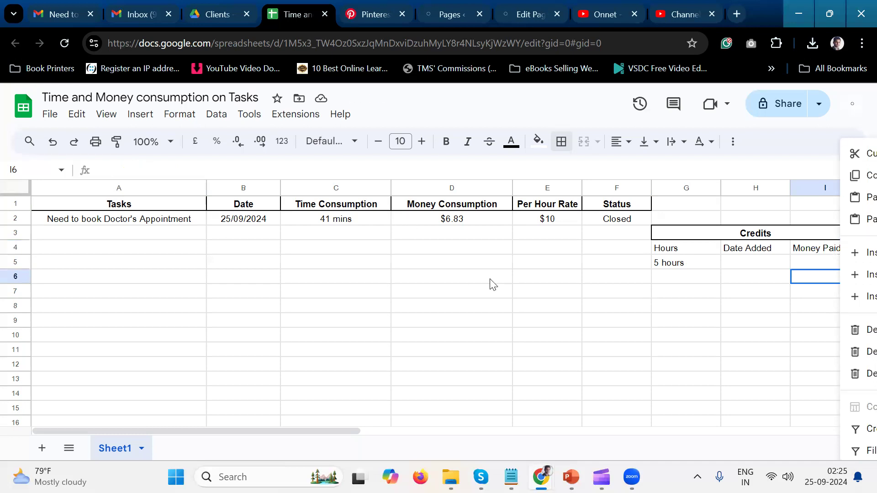
Centre the Credits column headings in G4:I4 horizontally and make them bold.
scroll(492, 284, right, 3)
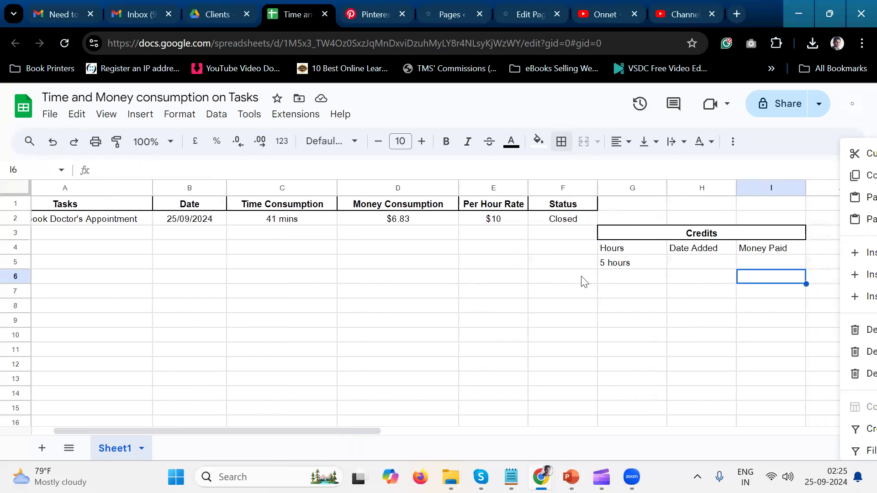
drag(630, 253, 765, 255)
click(626, 143)
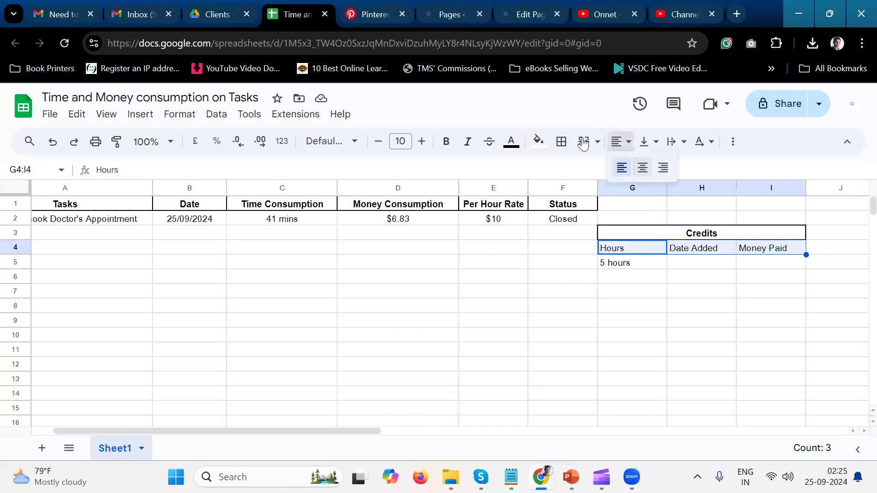
click(643, 168)
click(445, 146)
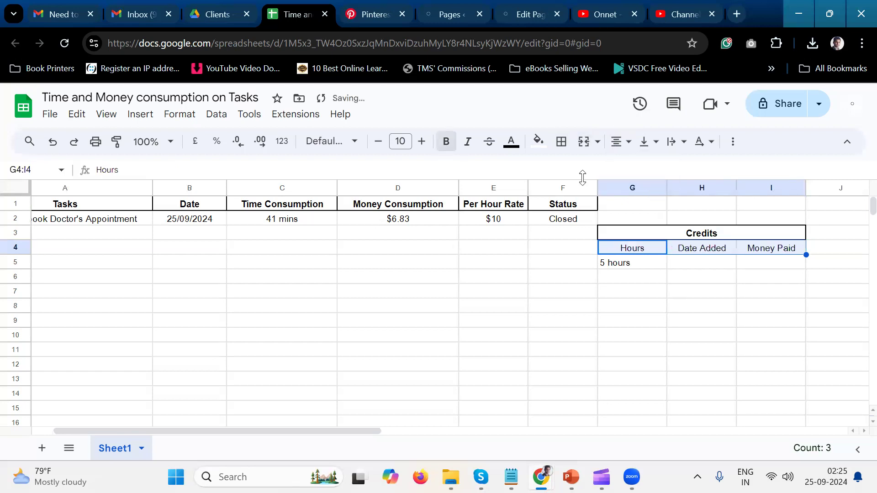
click(654, 268)
drag(661, 256, 771, 258)
click(726, 310)
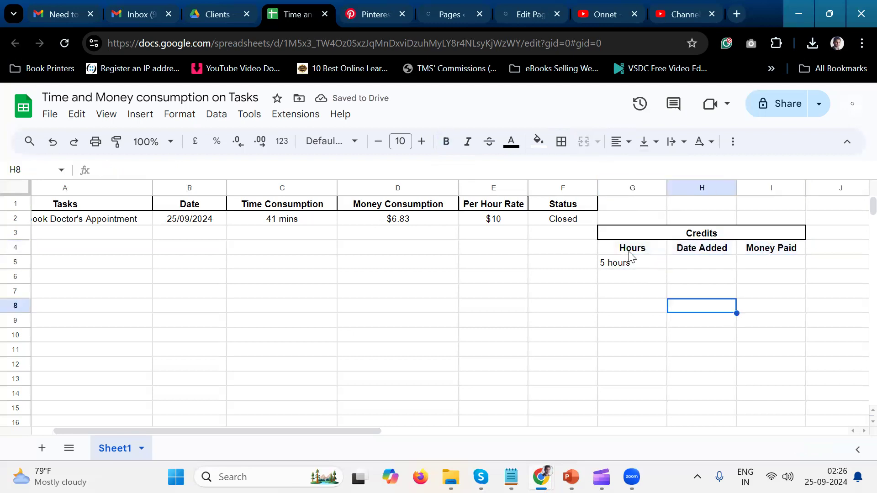
Enter the date 25/09/2024 in H5 under Date Added for the 5 hours credit.
click(640, 266)
click(718, 263)
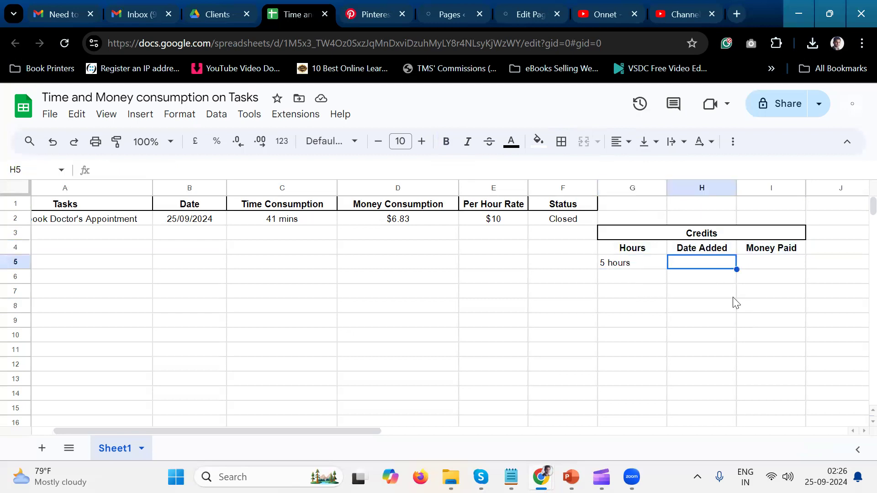
text(25/09/2024)
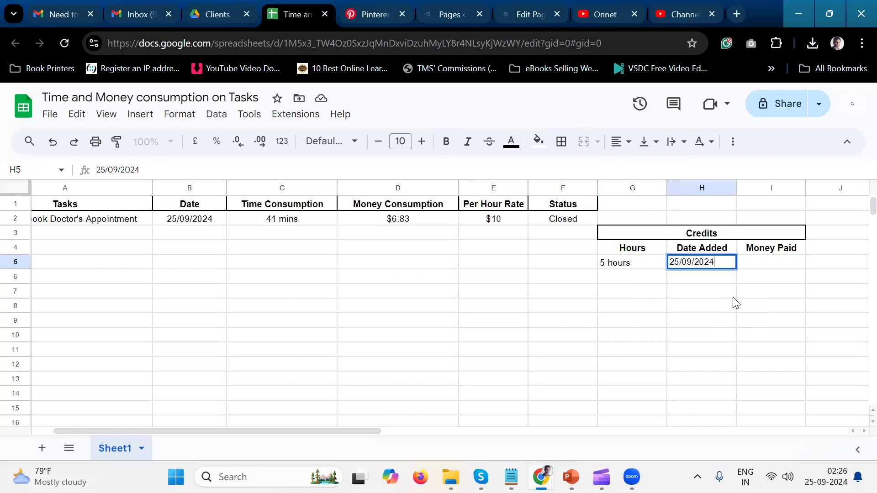
Confirm the date in H5 and enter $25 in I5 under Money Paid.
key(Return)
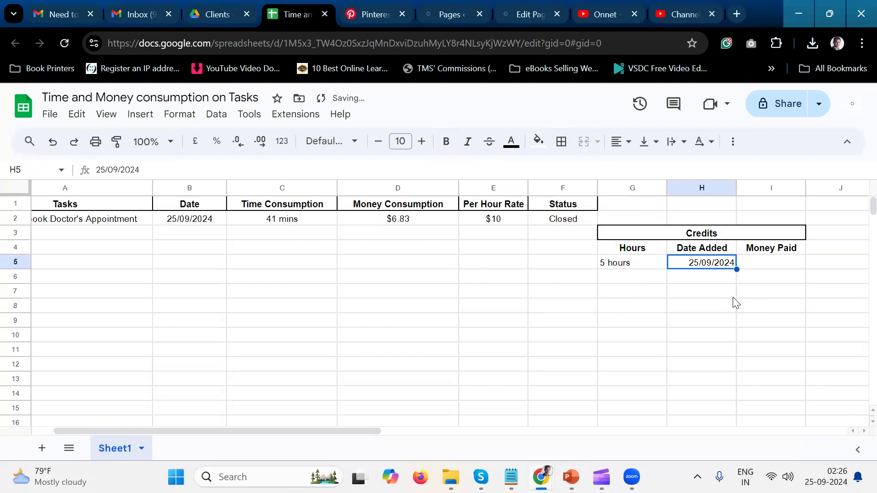
key(Tab)
text($25)
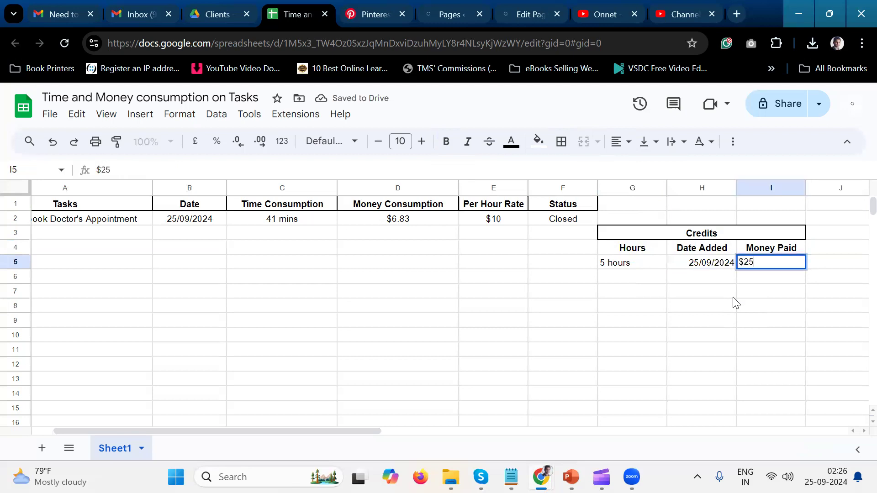
key(Return)
key(Up)
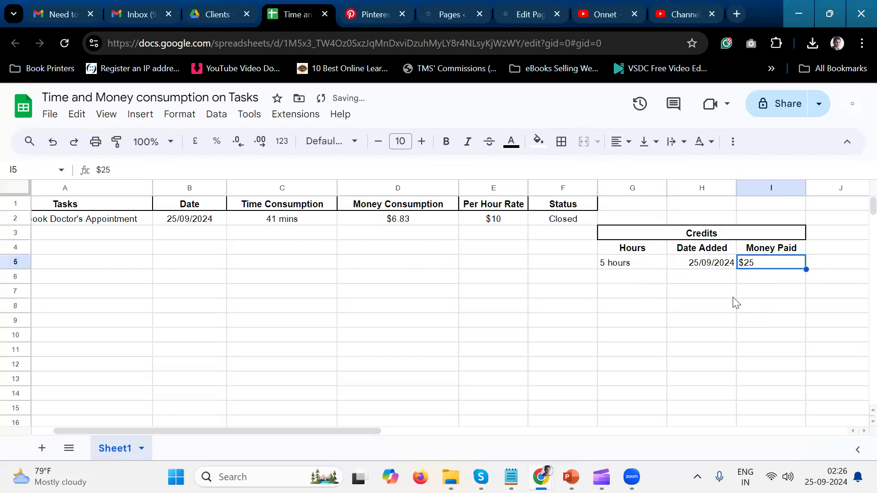
Change the Hours entry in G5 to just the number 5.
key(Left)
key(Left)
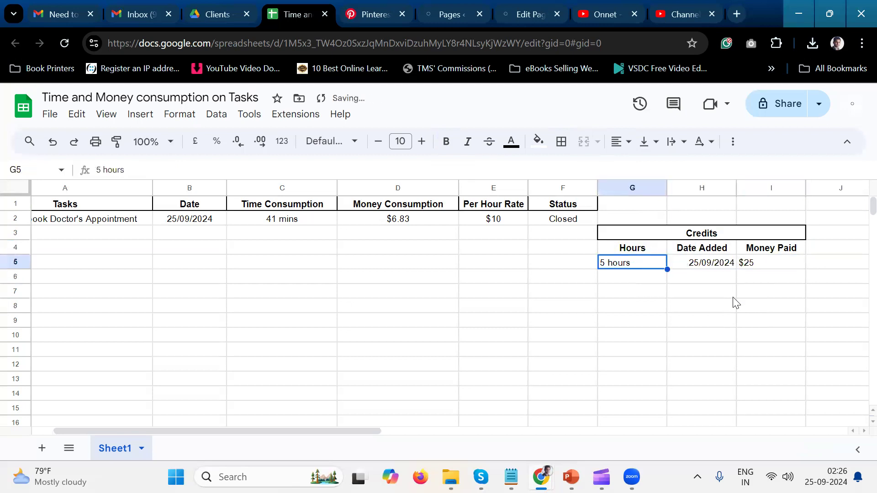
double_click(651, 262)
key(BackSpace)
key(BackSpace)
key(BackSpace)
key(BackSpace)
key(BackSpace)
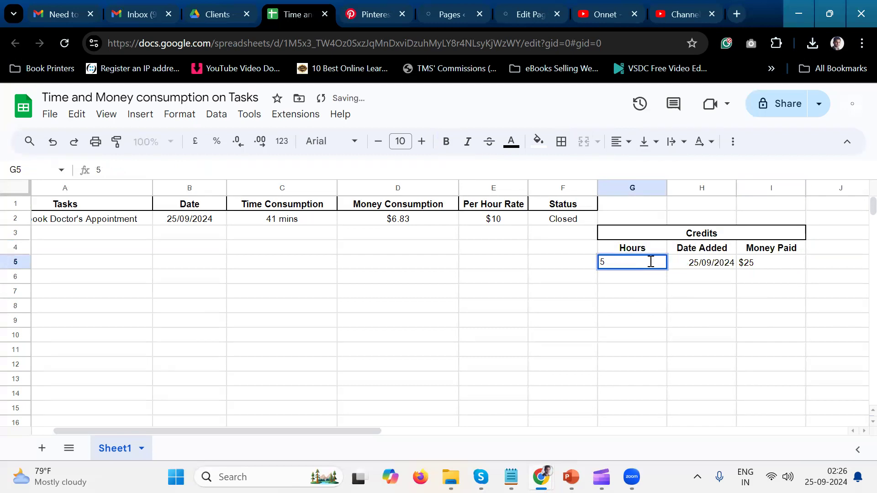
key(Return)
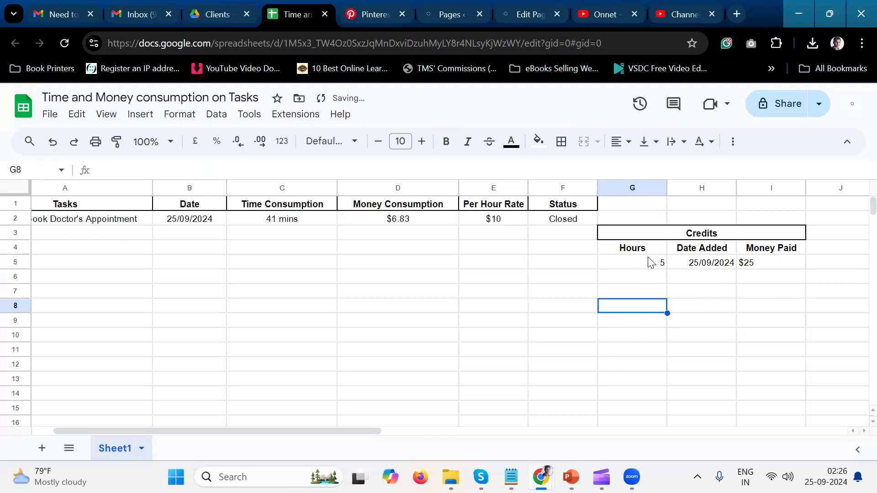
Centre the Credits entries in G5:I5 horizontally.
drag(660, 264, 759, 268)
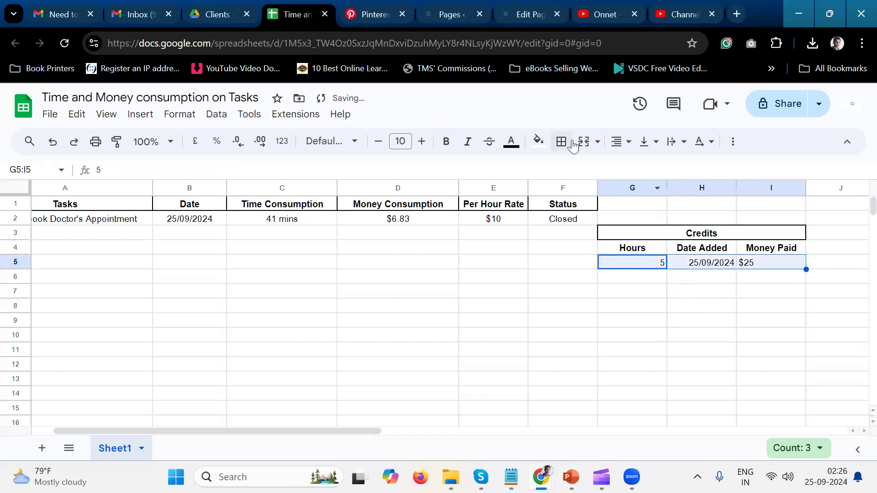
click(628, 142)
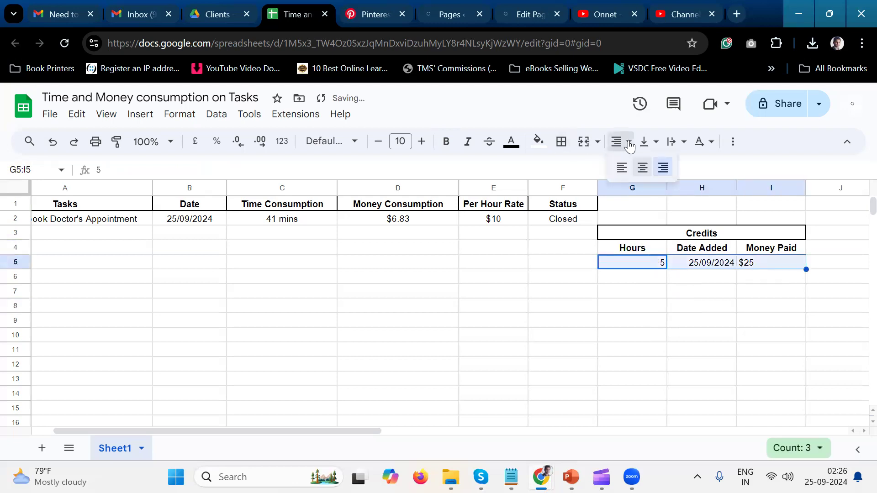
click(644, 169)
click(695, 288)
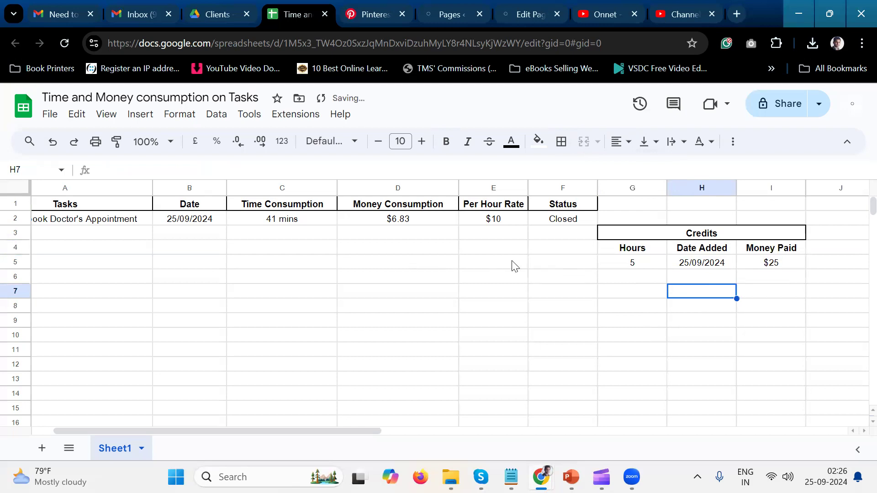
click(633, 282)
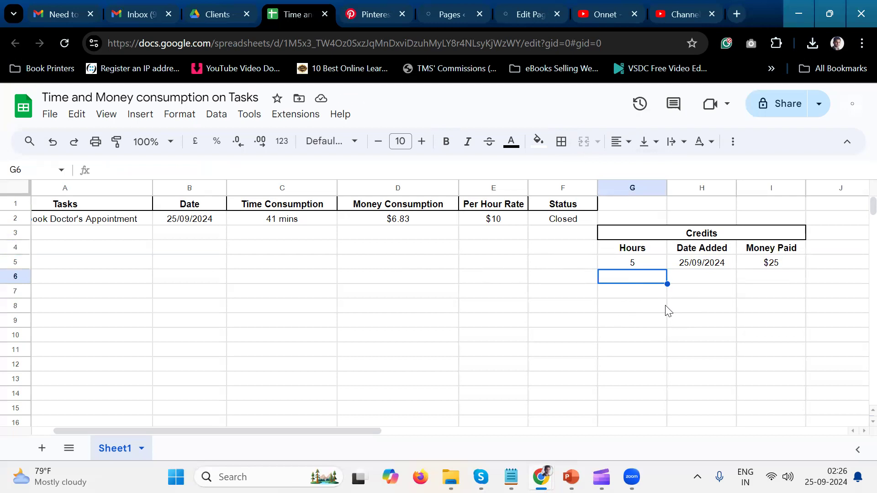
text(10)
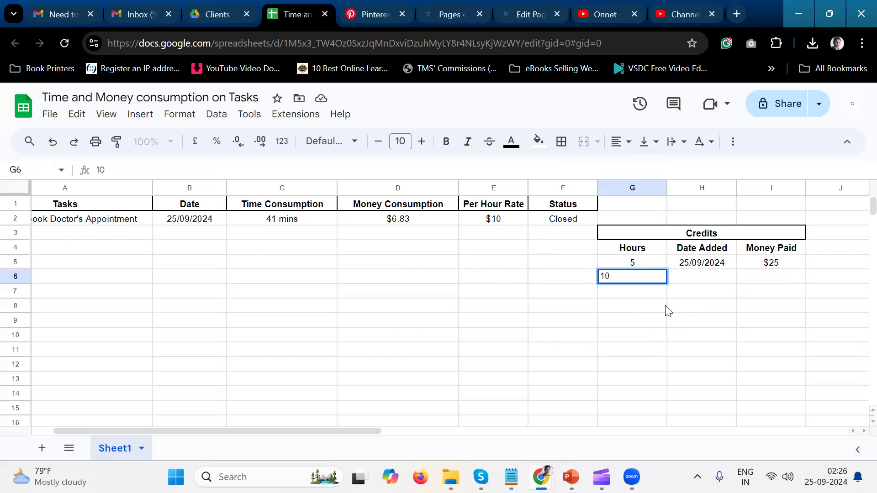
key(Tab)
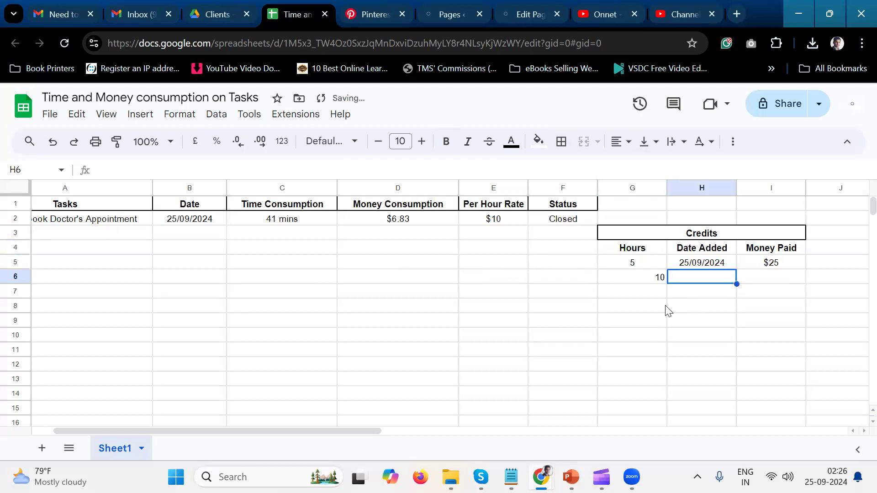
key(Left)
key(Delete)
key(Up)
key(Up)
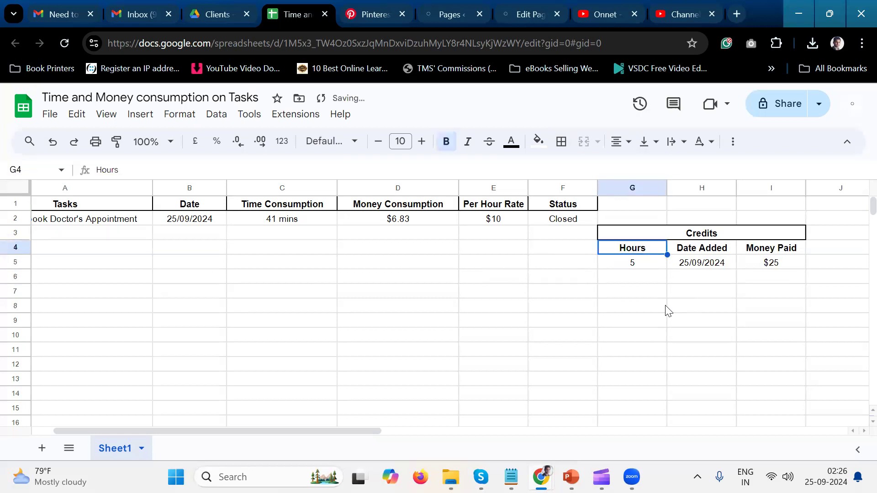
key(Up)
key(Up)
key(Left)
key(Left)
key(Left)
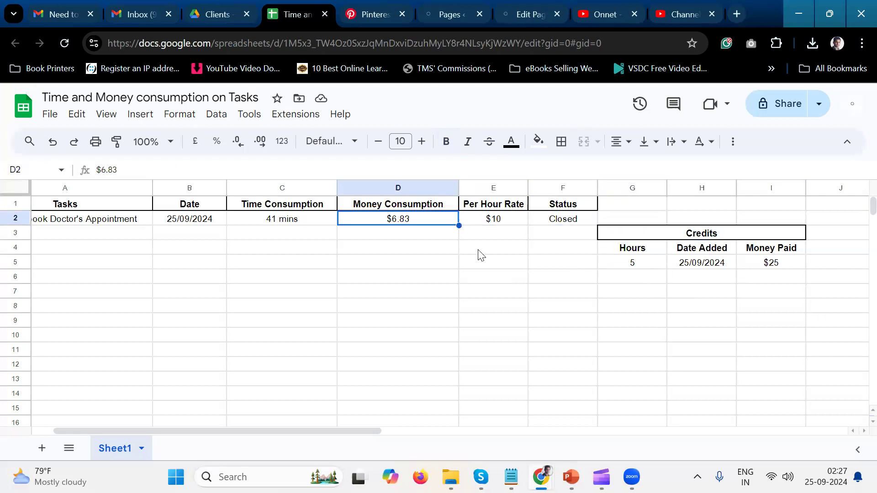
scroll(326, 244, left, 1)
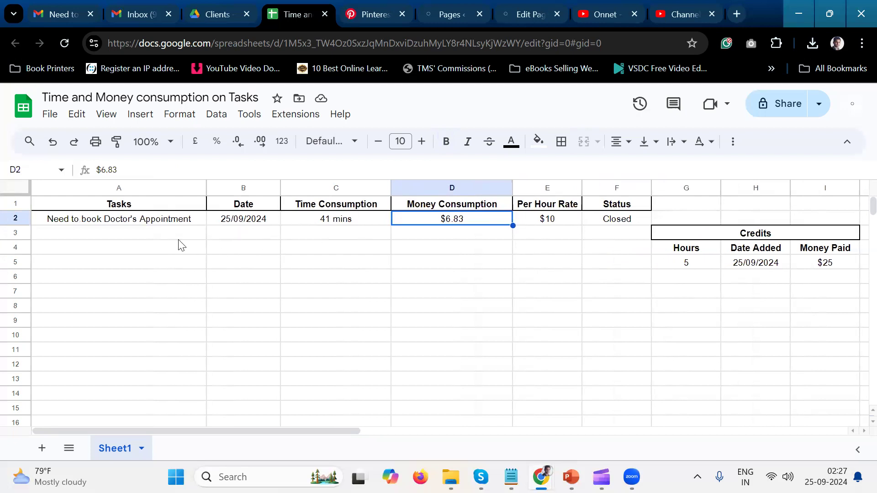
drag(175, 236, 283, 255)
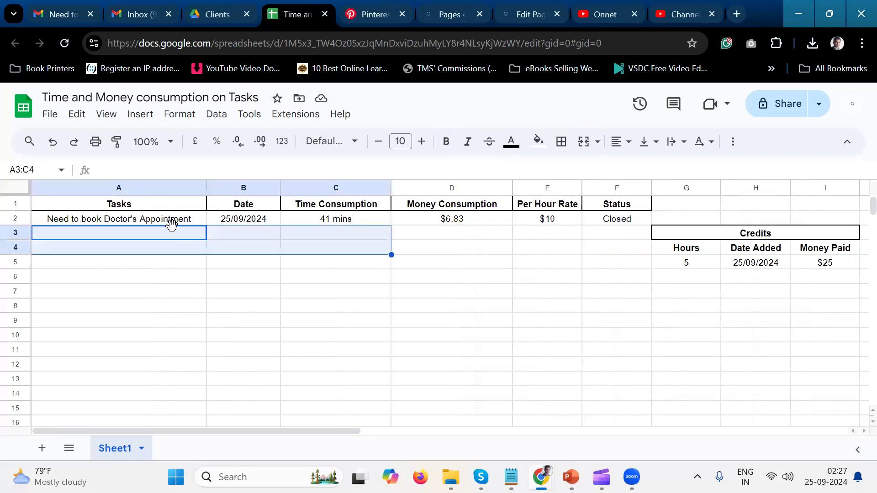
click(177, 234)
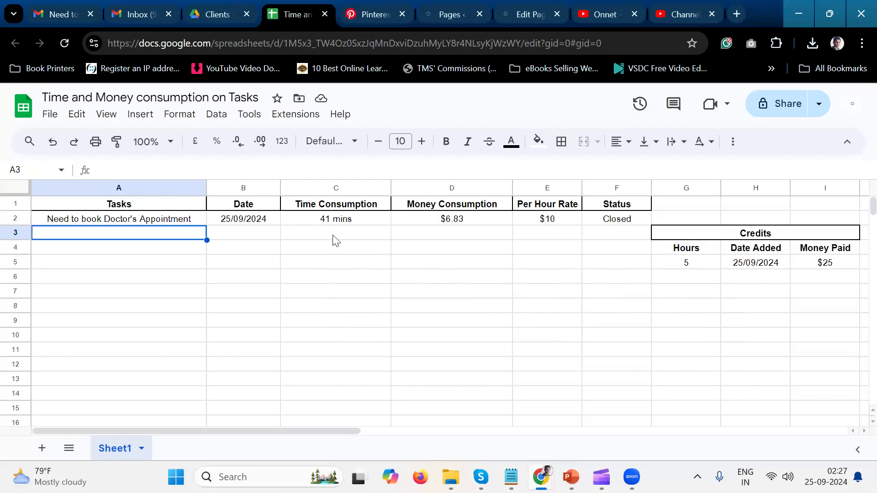
click(50, 119)
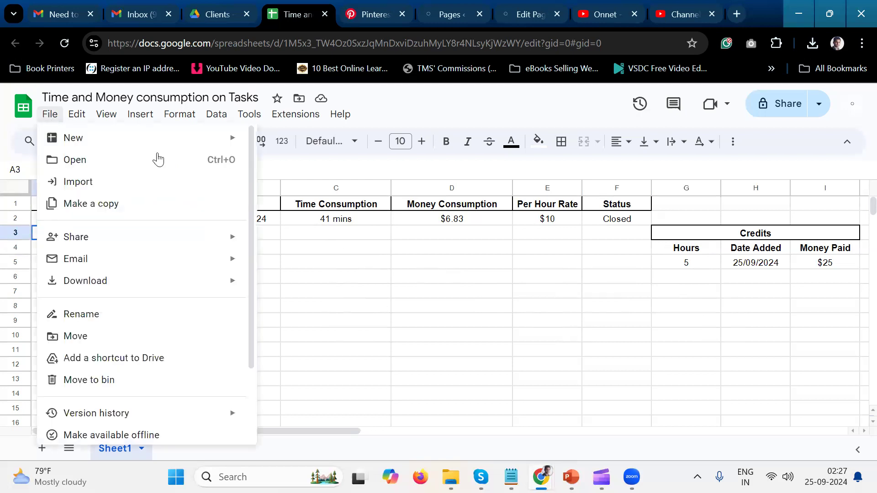
click(353, 255)
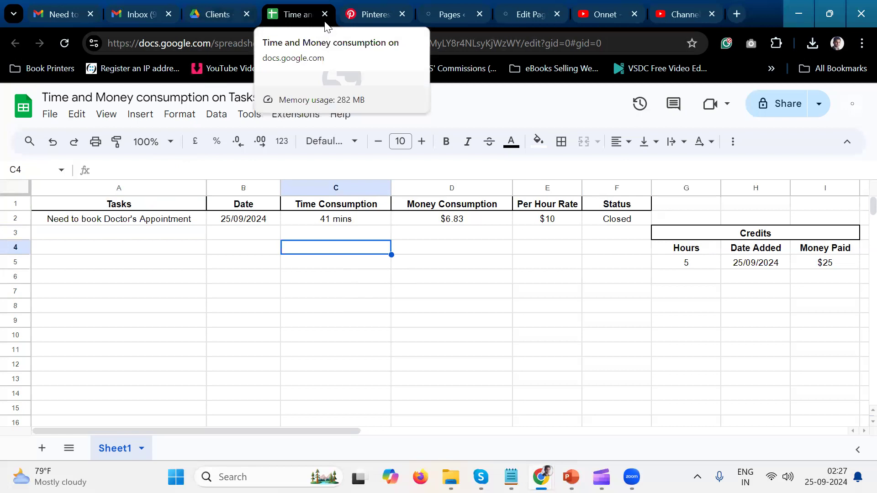
Switch to the Clients folder in Google Drive and refresh its file list.
click(215, 14)
click(64, 43)
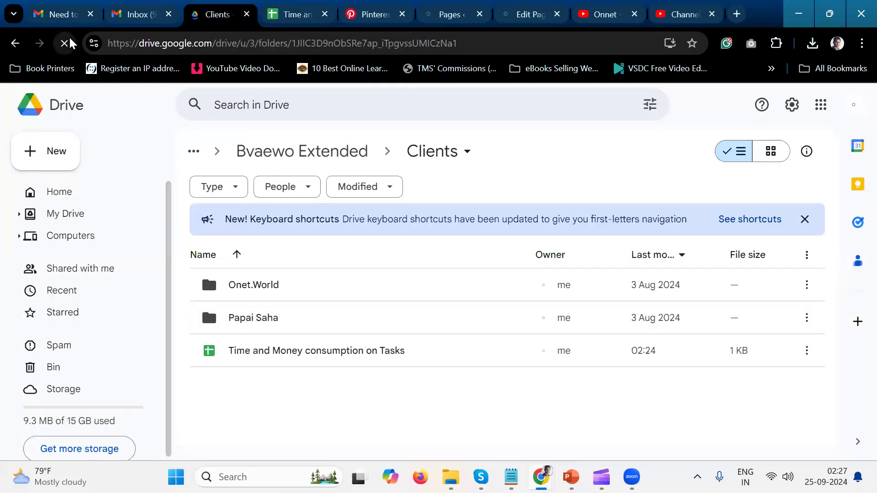
click(287, 24)
click(49, 114)
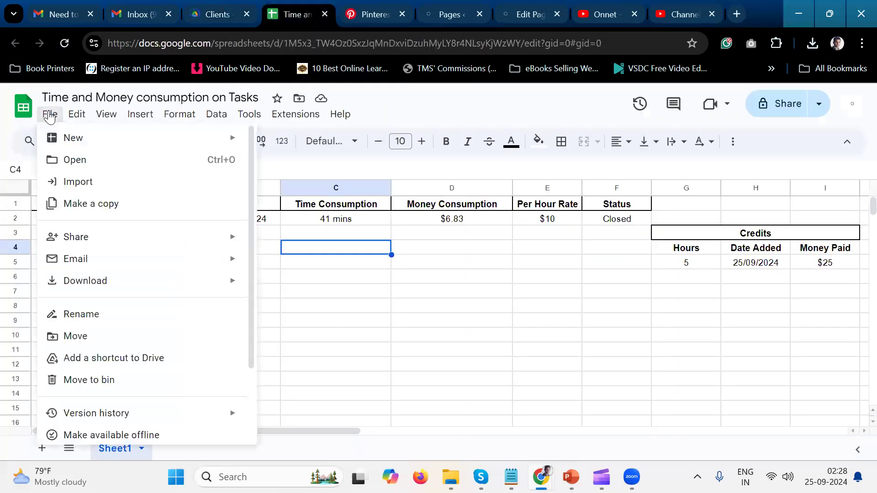
click(245, 23)
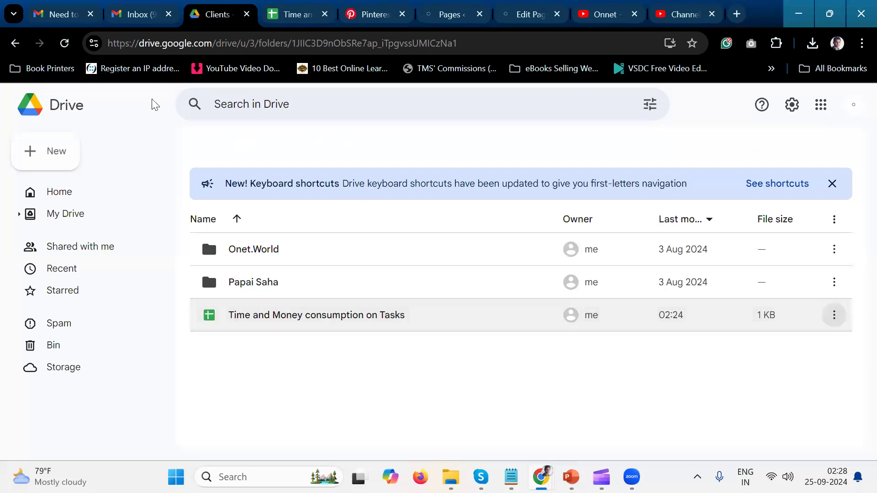
click(63, 50)
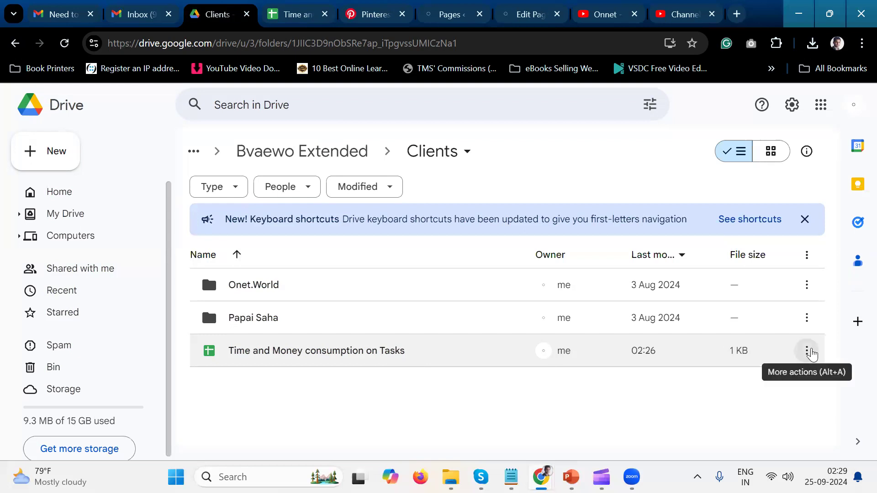
Make two copies of the Time and Money consumption on Tasks spreadsheet in the Clients folder.
click(807, 351)
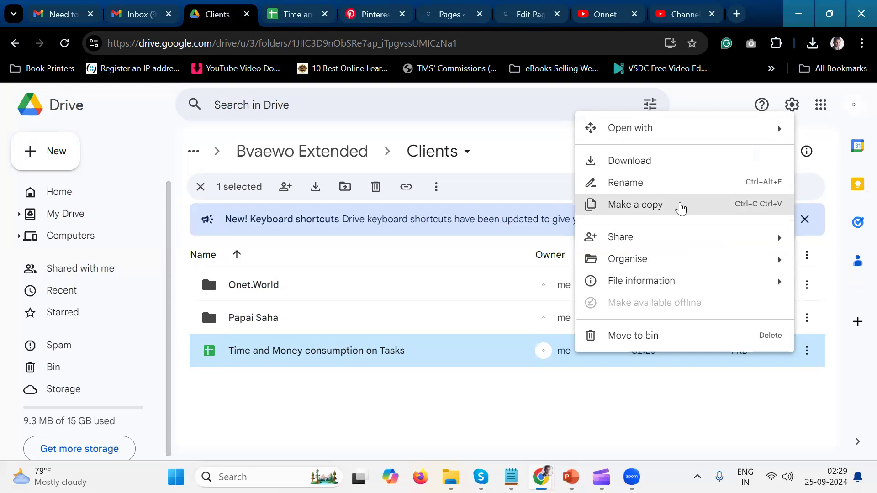
click(681, 208)
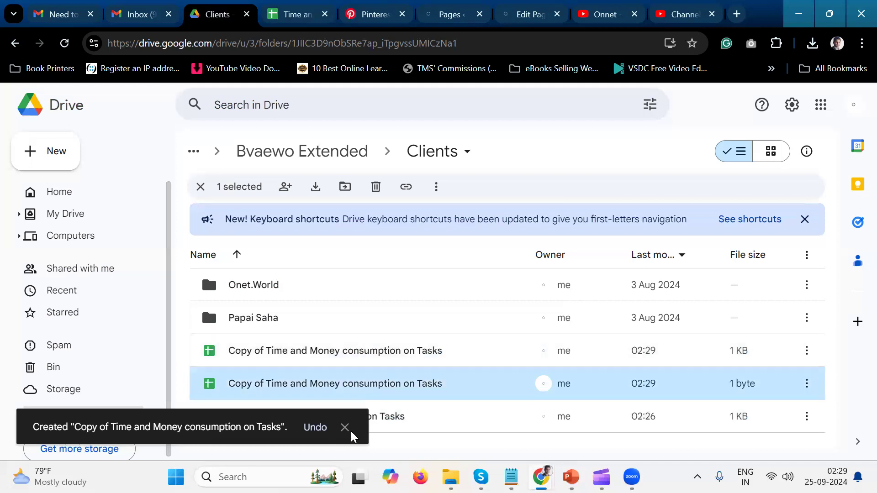
click(344, 430)
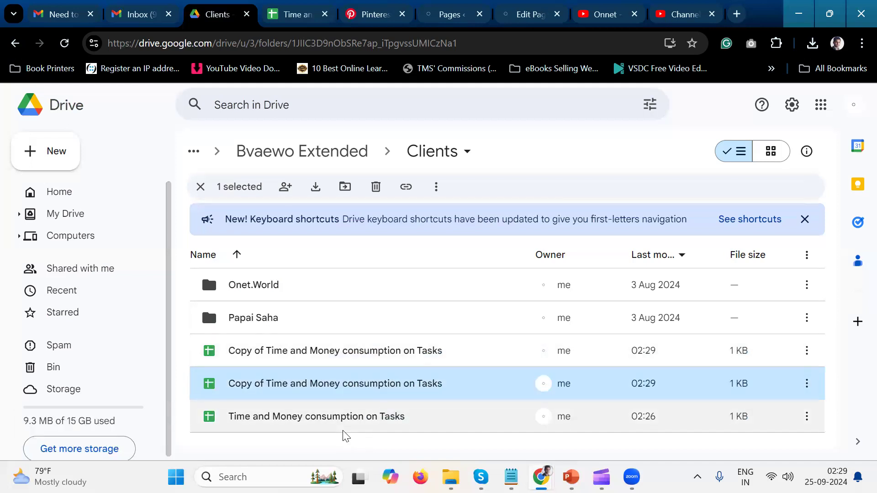
Open the selected Copy of Time and Money consumption on Tasks in Google Sheets.
double_click(458, 396)
click(209, 22)
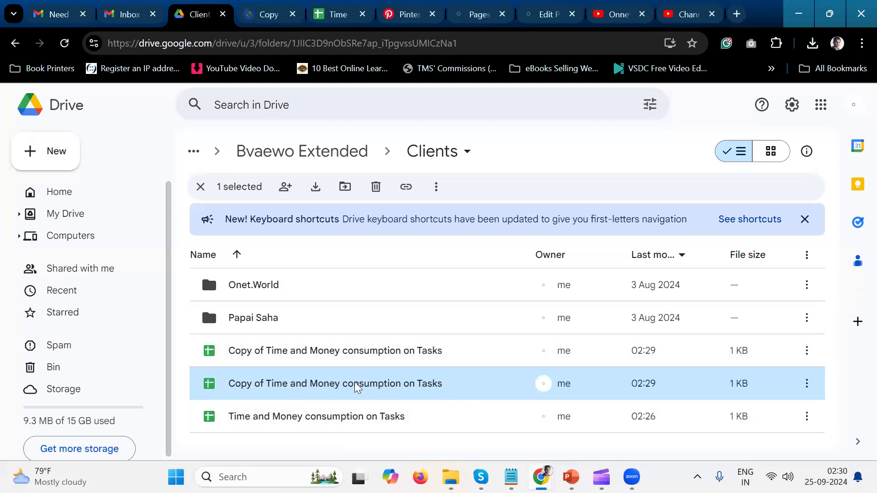
click(274, 18)
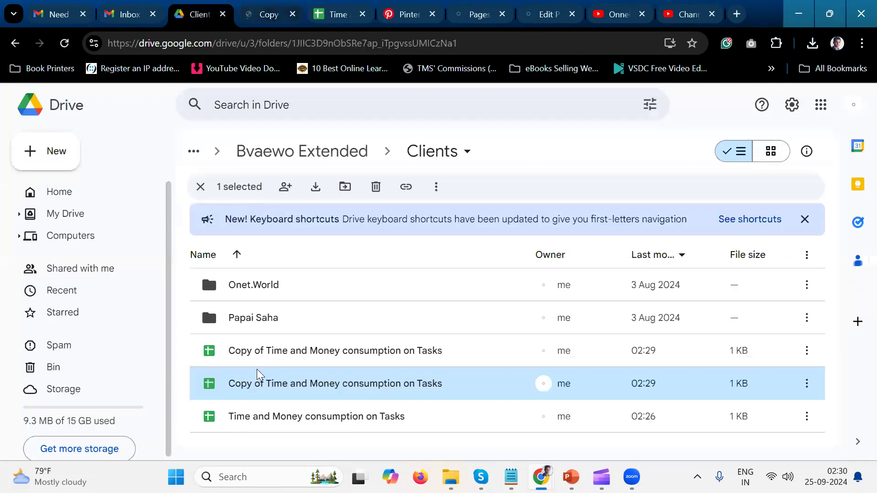
Clear the doctor's appointment task entry in A2:F2 of the copied spreadsheet.
key(shift+Right)
key(shift+Right)
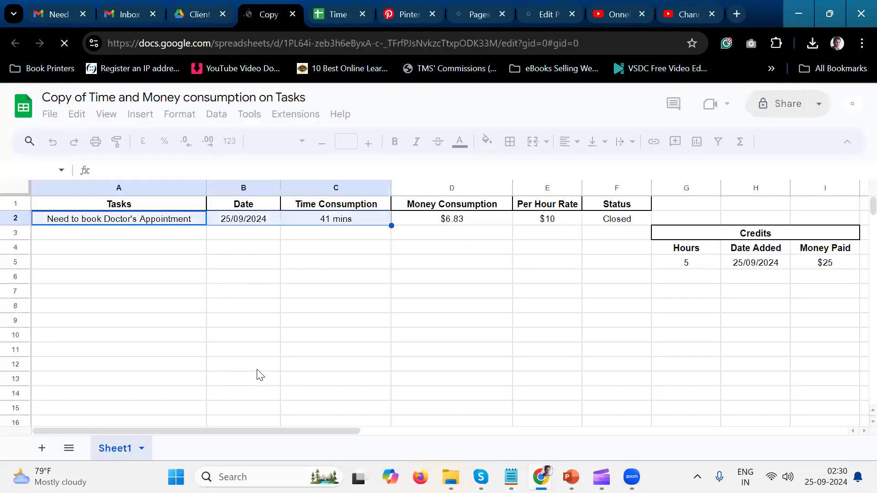
key(shift+Right)
key(shift+Right)
key(shift+Right)
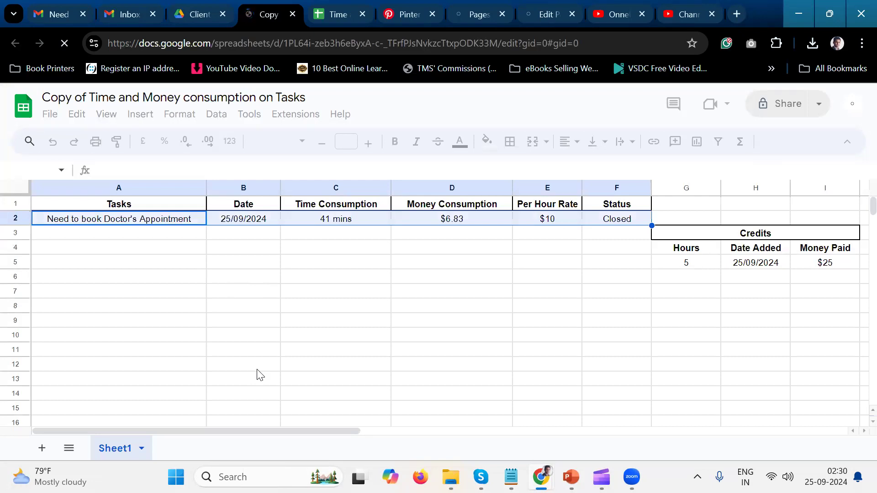
key(Delete)
Clear the credit entry in G5:I5 of the copied spreadsheet and select the empty cell A2 under Tasks.
key(Right)
key(Right)
key(Right)
key(Down)
key(Down)
key(Down)
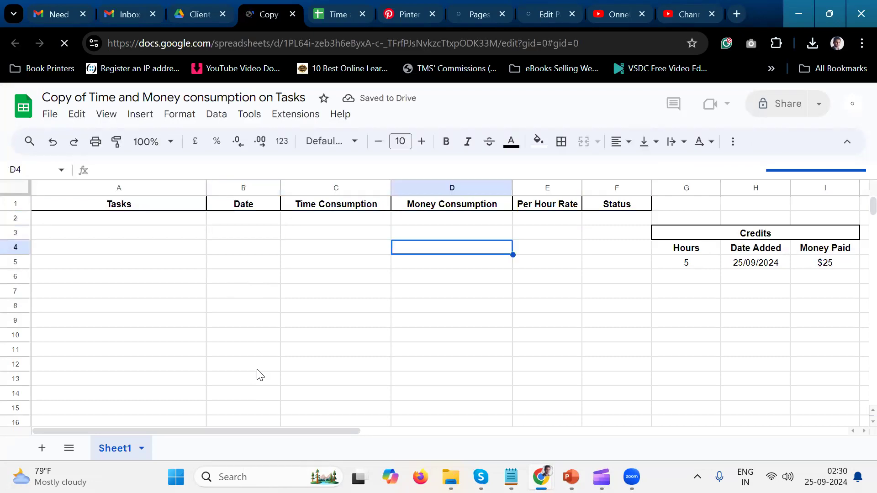
key(Right)
key(Right)
key(Right)
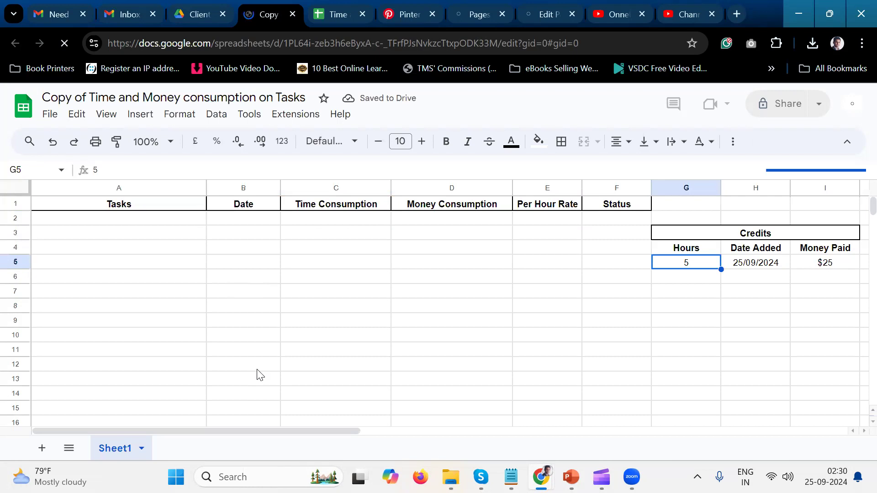
key(shift+Right)
key(shift+Right)
key(shift+Right)
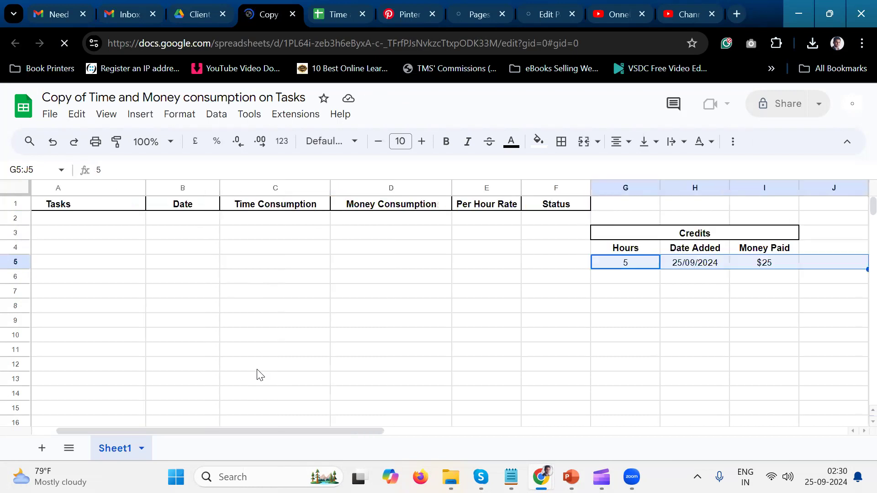
key(shift+Left)
key(Delete)
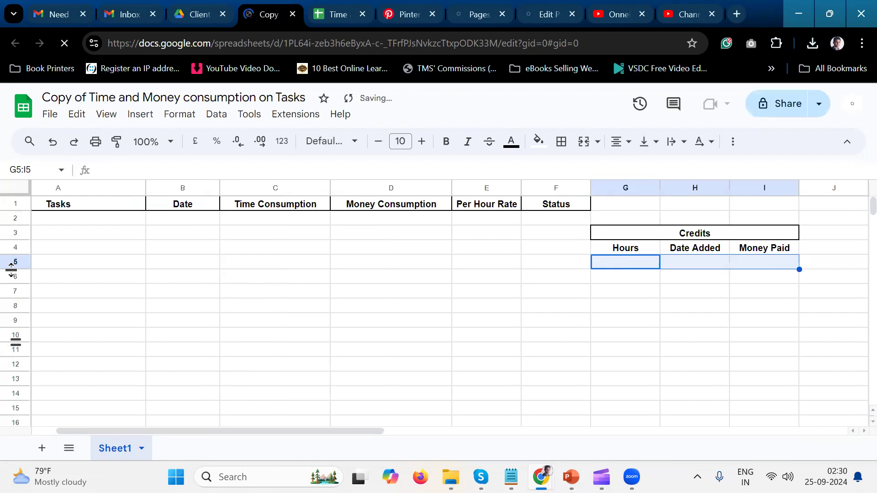
click(147, 235)
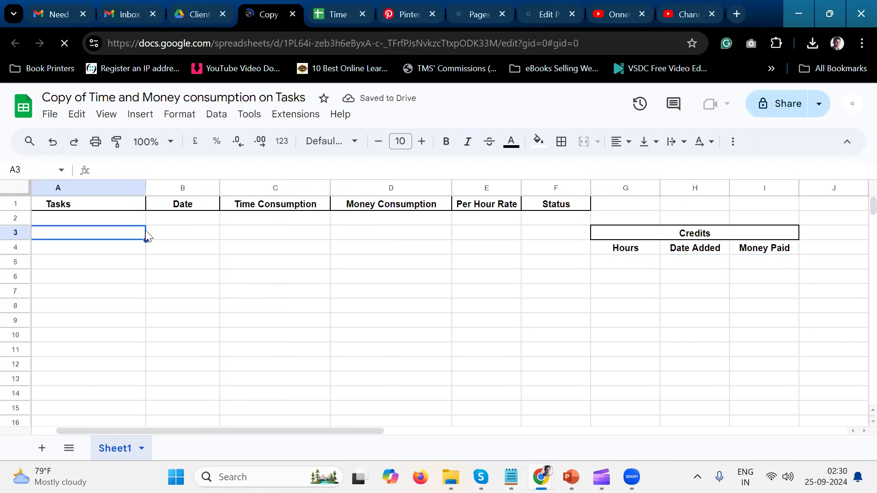
click(173, 216)
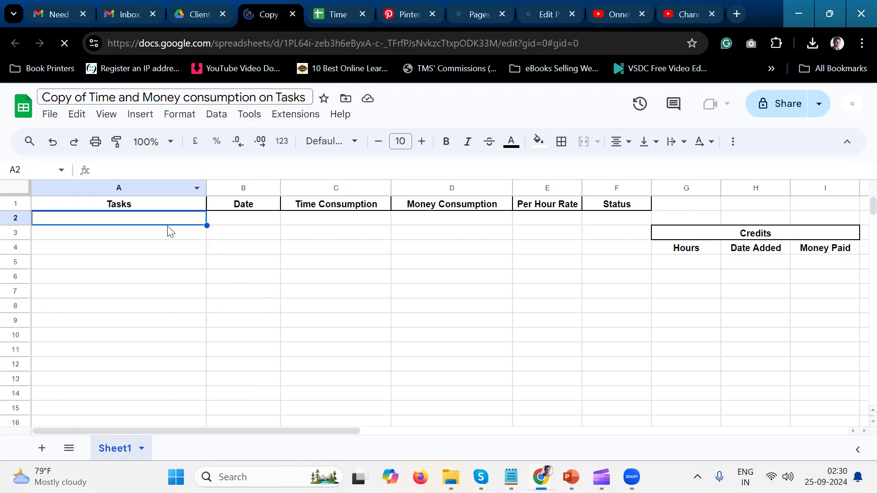
In Drive's Clients folder, move the Copy of Time and Money consumption on Tasks last modified at 02:29 to the bin.
click(197, 21)
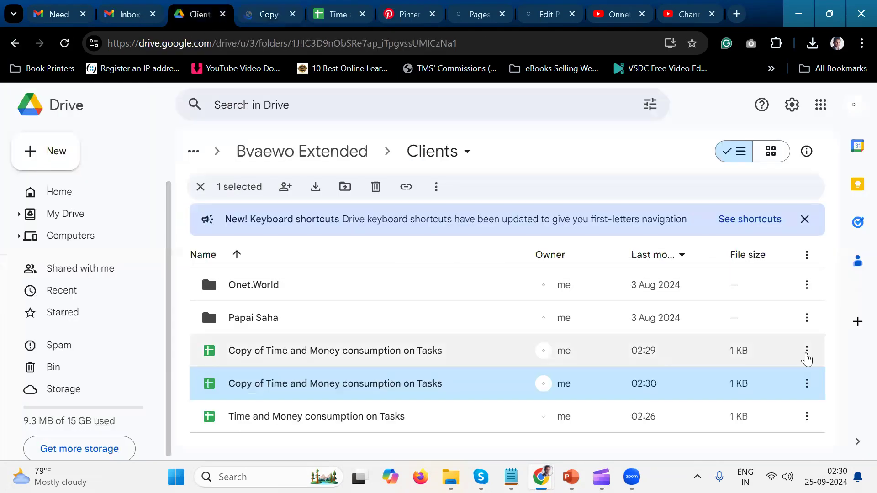
click(807, 355)
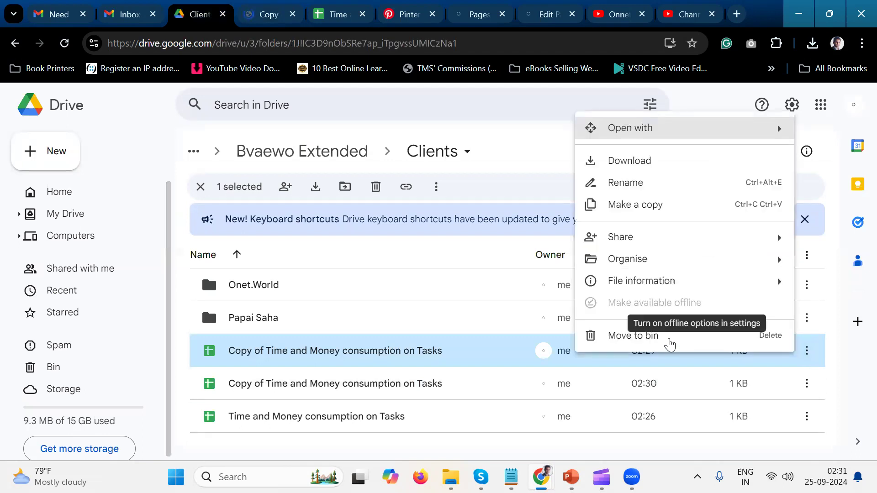
click(670, 344)
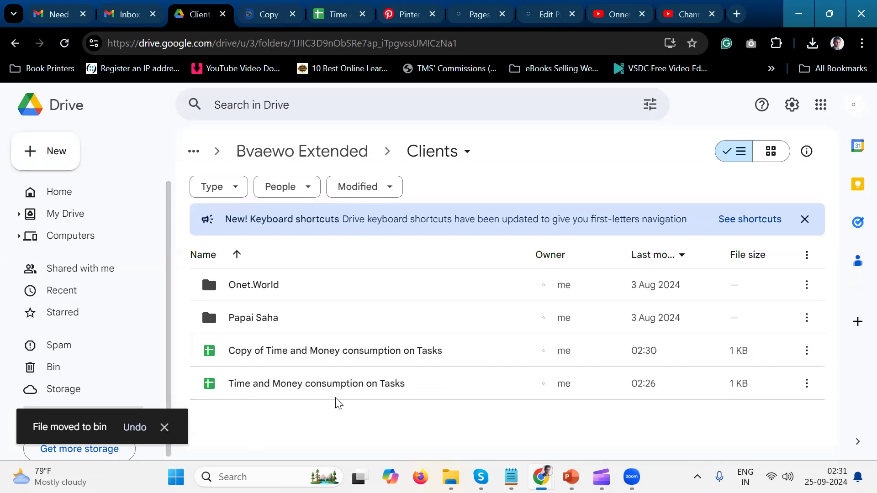
Open the original Time and Money consumption on Tasks spreadsheet from the Clients folder and maximize its window.
right_click(383, 394)
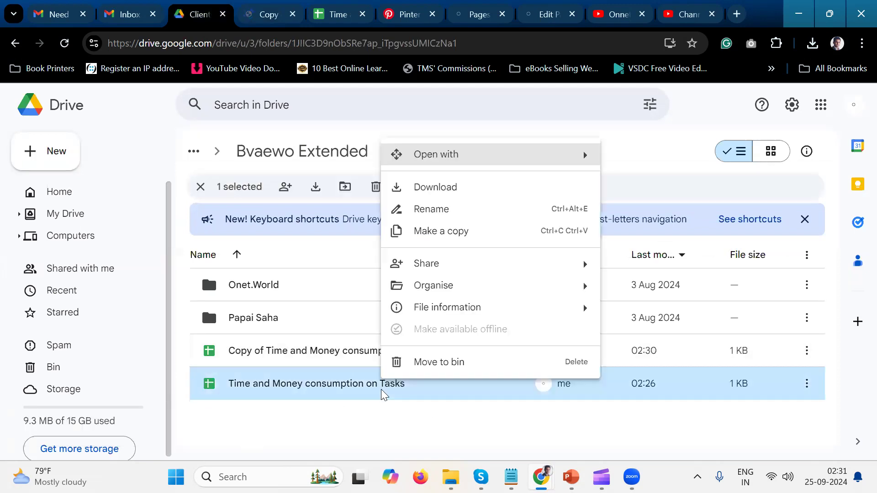
click(337, 396)
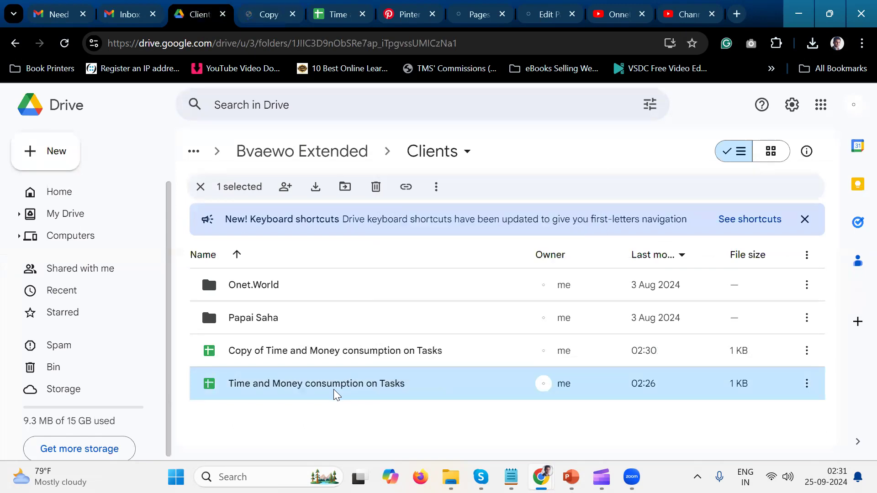
double_click(335, 393)
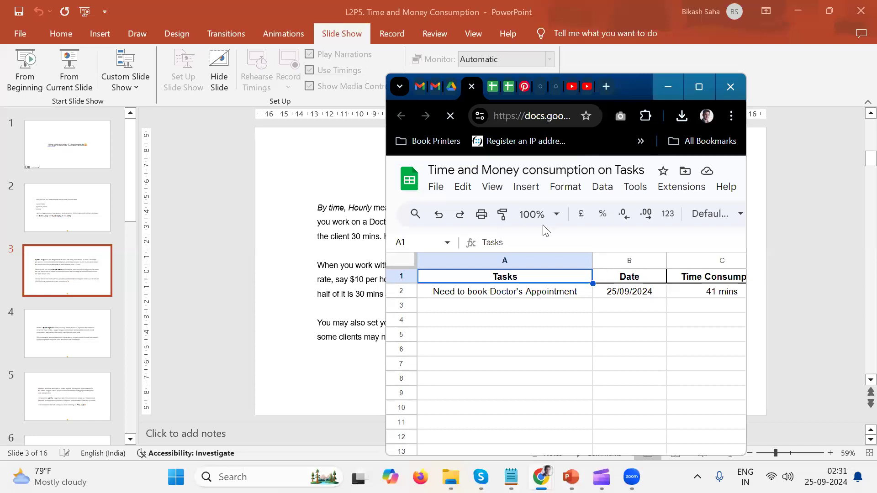
click(699, 87)
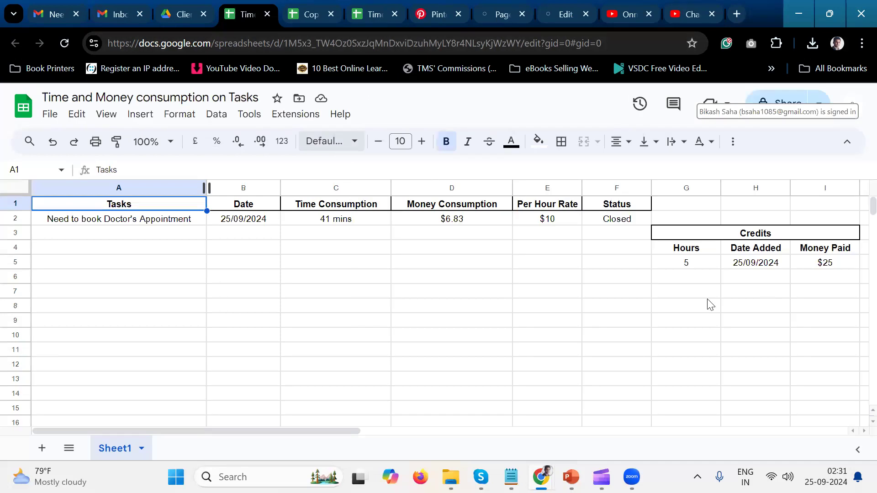
In Drive, move the copied spreadsheet into the Onet.World folder and the original into the other client's folder.
key(ctrl+shift+Tab)
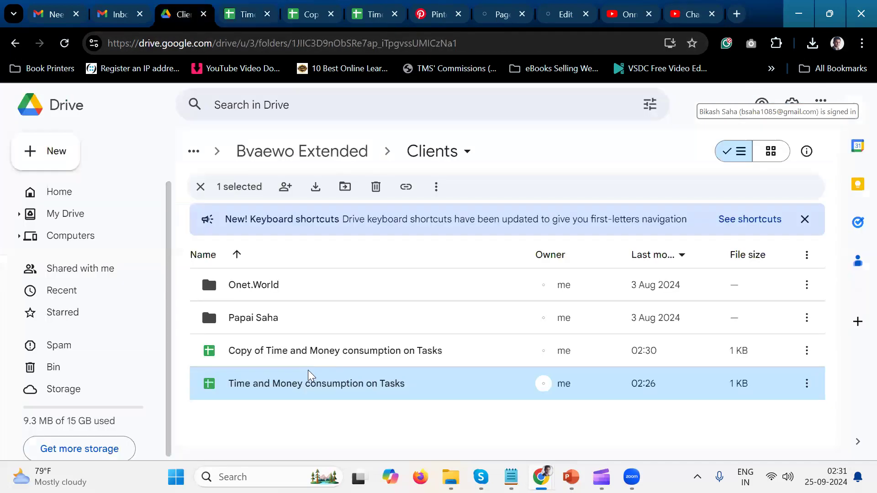
click(329, 364)
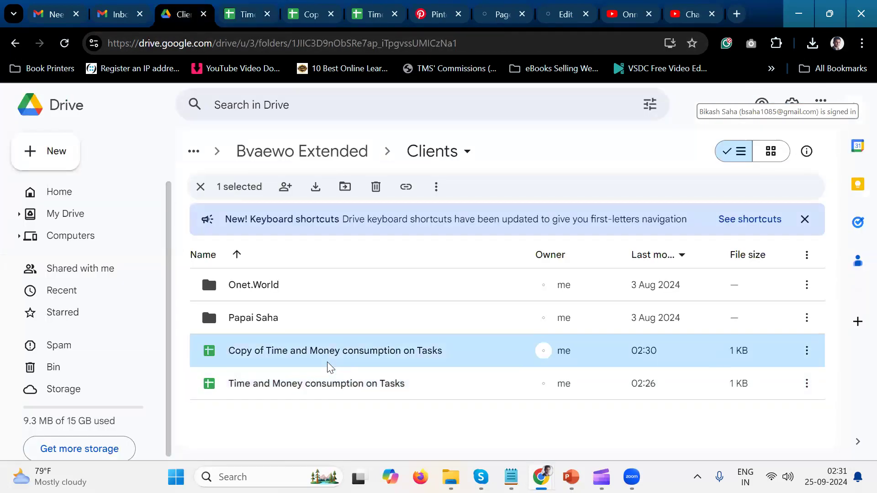
drag(327, 366, 336, 297)
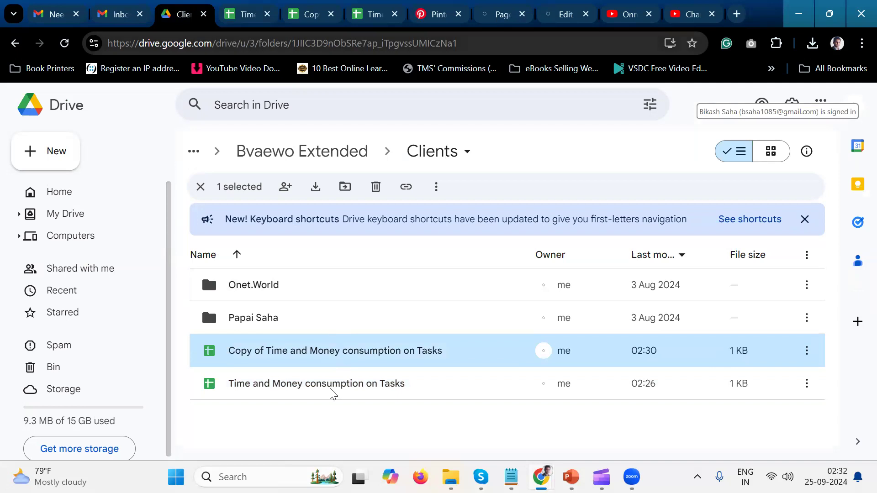
drag(343, 359, 349, 324)
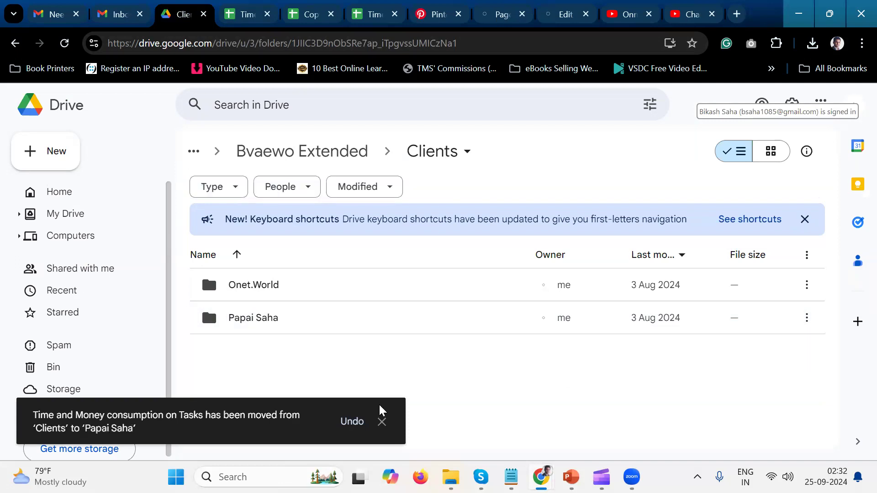
click(381, 421)
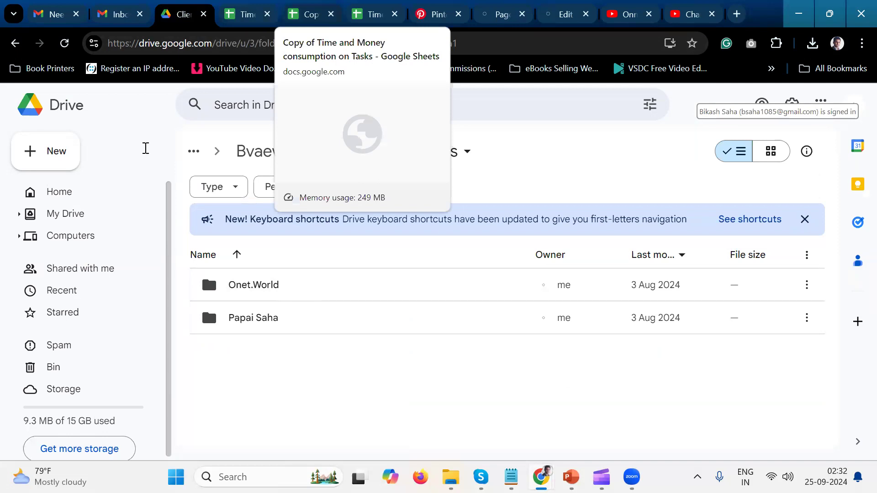
Rename the blank copied spreadsheet as Time and Money consumption on Tasks.
click(311, 14)
key(BackSpace)
key(BackSpace)
key(BackSpace)
key(BackSpace)
key(BackSpace)
key(BackSpace)
key(BackSpace)
key(BackSpace)
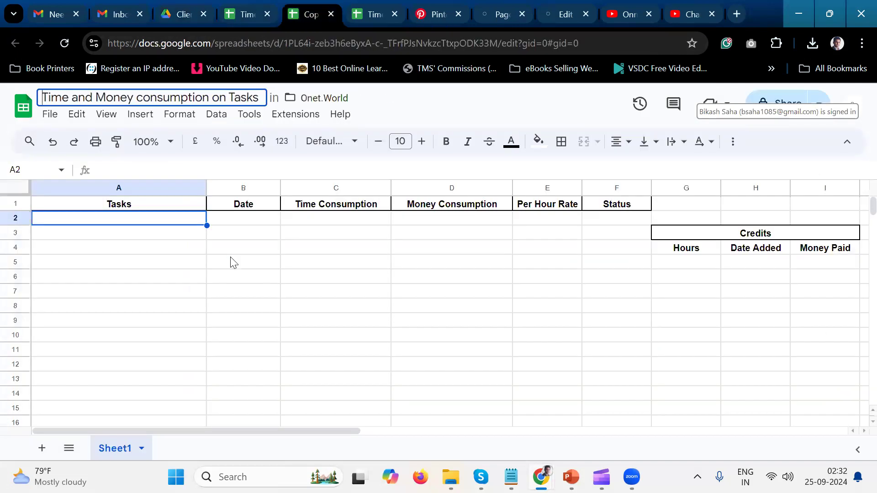
click(233, 263)
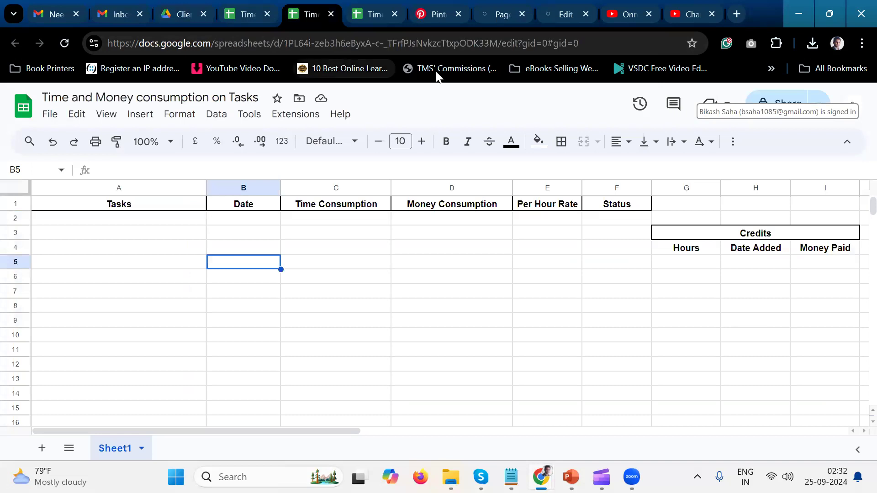
Switch to the filled-in Time and Money consumption on Tasks spreadsheet with the doctor's appointment entry in a maximized window.
click(827, 22)
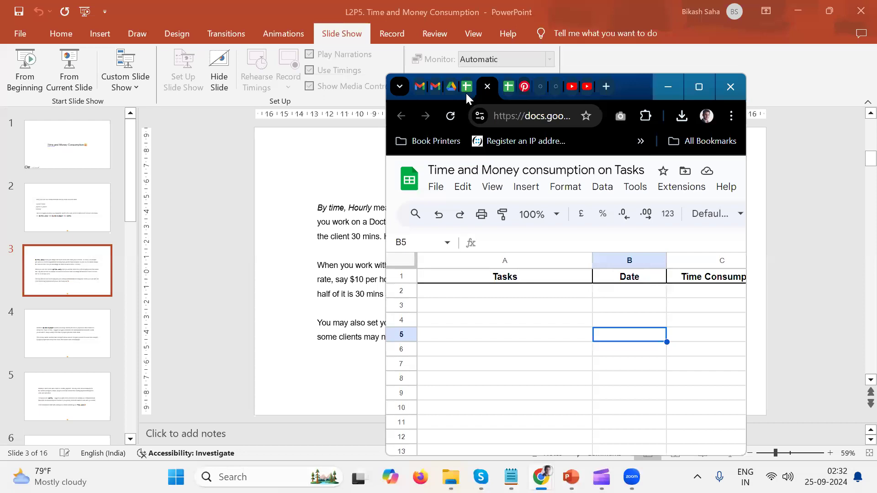
click(465, 91)
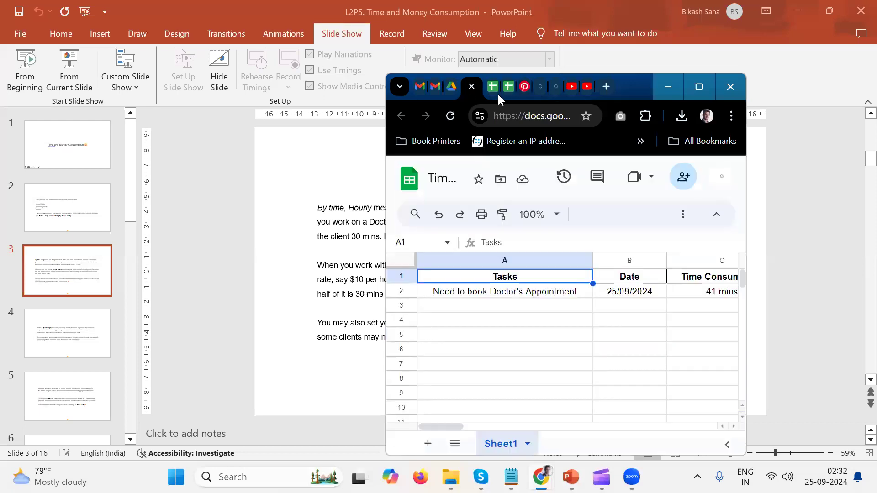
click(695, 92)
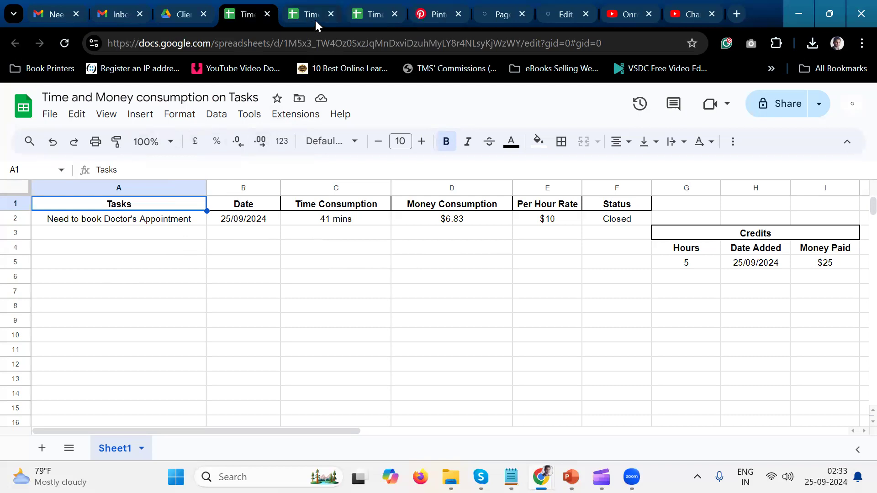
Open sharing for the filled-in spreadsheet, try entering a recipient and clear the entry.
click(791, 121)
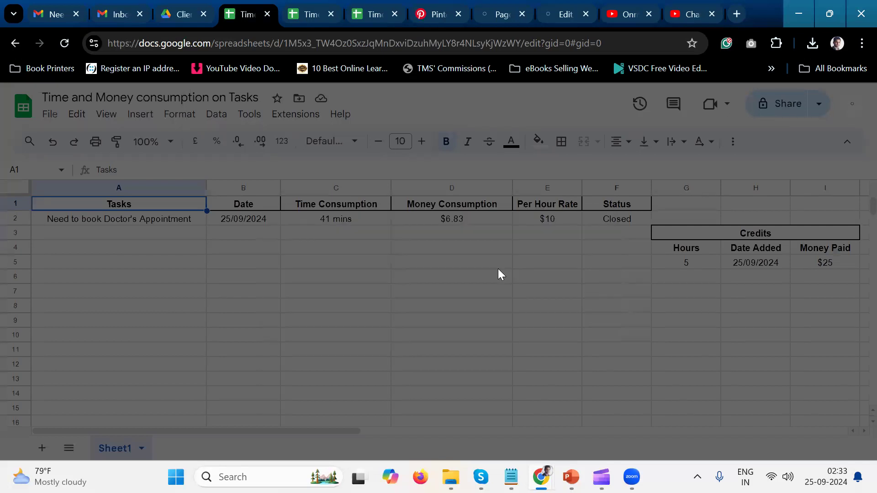
click(466, 209)
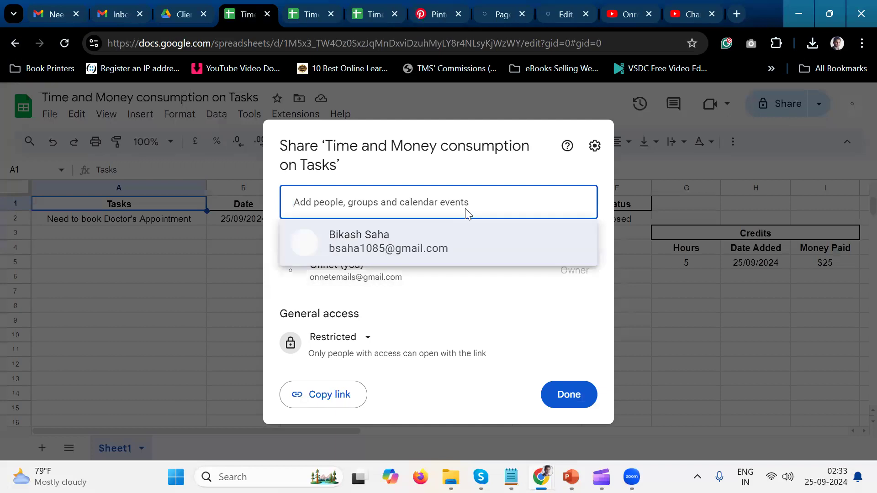
text(b)
key(BackSpace)
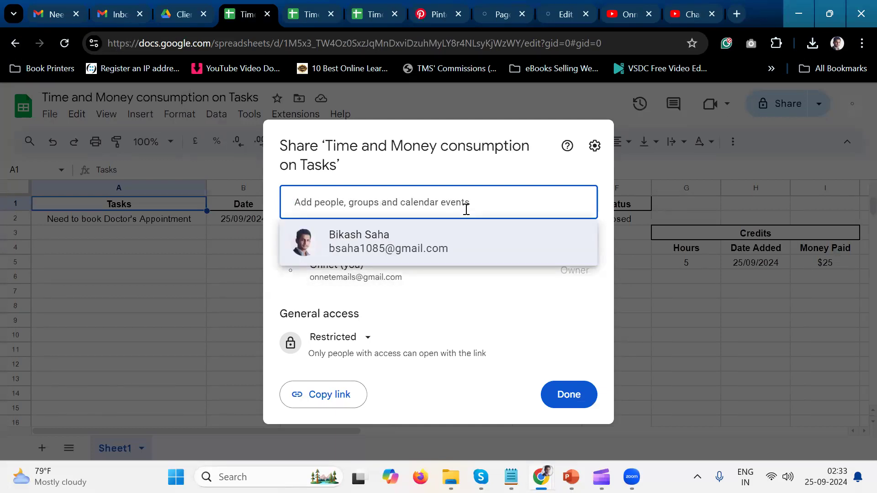
text(digit)
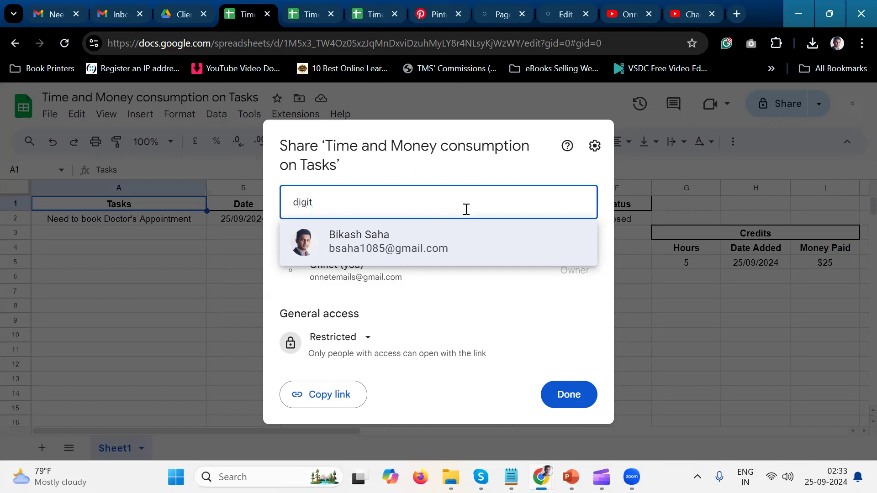
key(BackSpace)
key(BackSpace)
key(BackSpace)
key(BackSpace)
key(BackSpace)
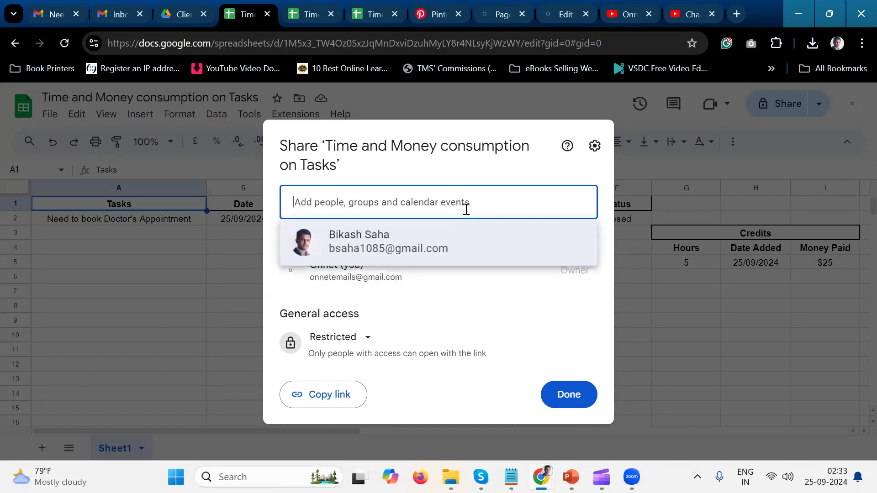
Look up the recipient's e-mail address in the details of the doctor's appointment reply in Gmail.
click(49, 6)
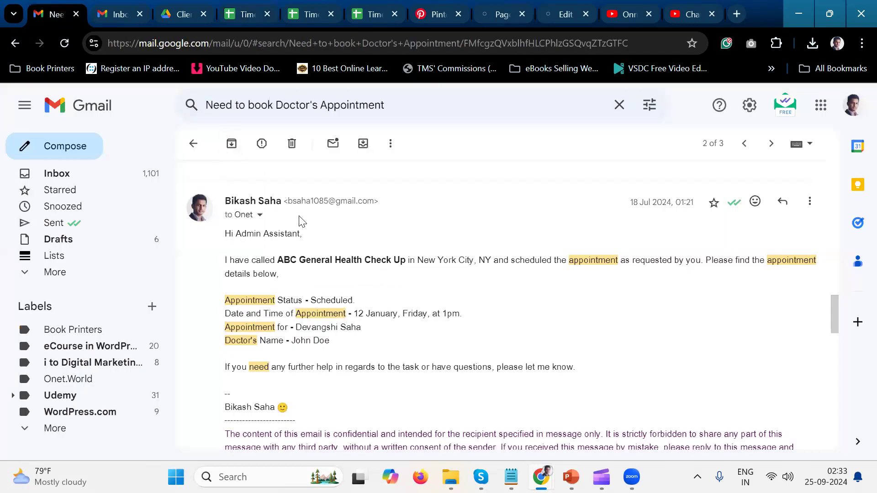
click(260, 214)
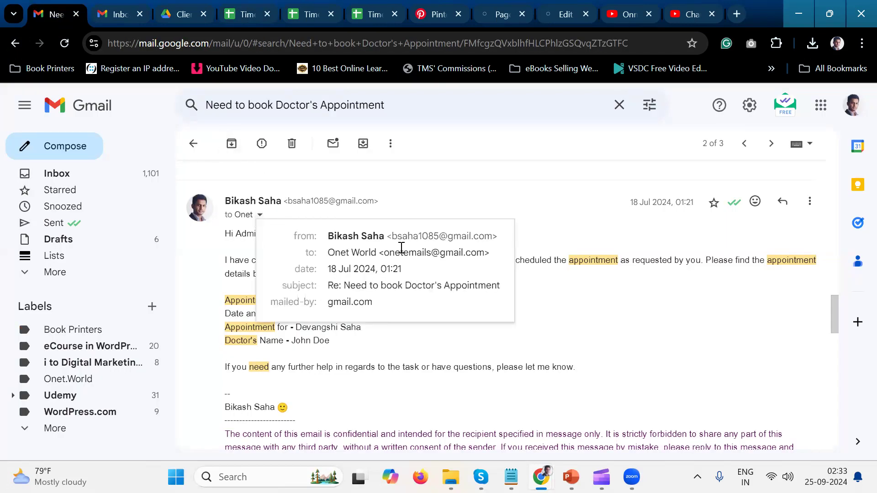
double_click(442, 256)
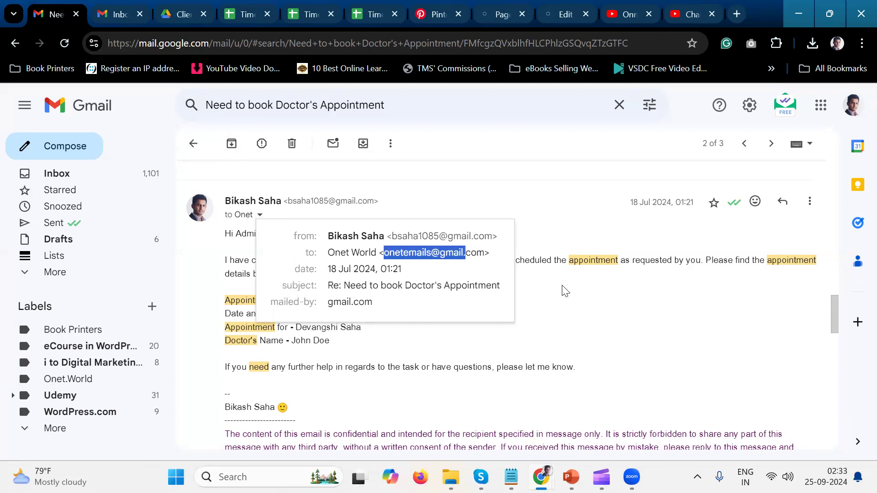
click(583, 239)
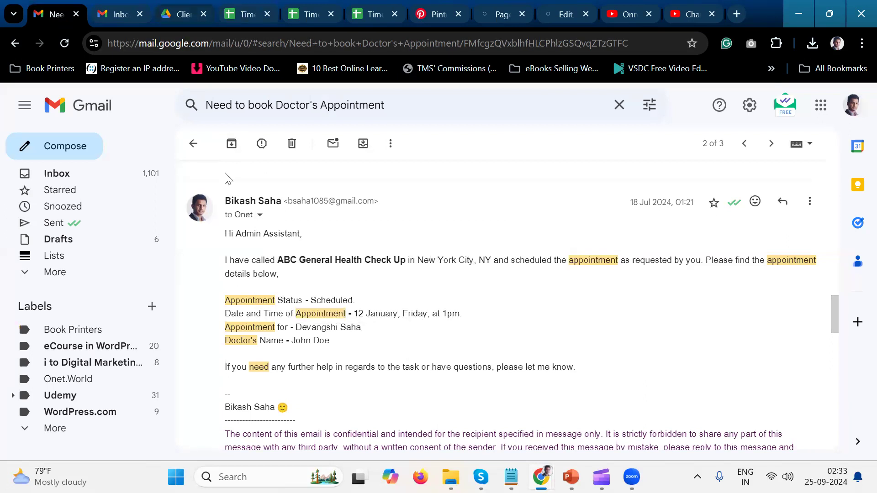
Switch to Drive, open the other client's folder in Clients and select its Time and Money consumption on Tasks spreadsheet.
click(180, 14)
double_click(352, 306)
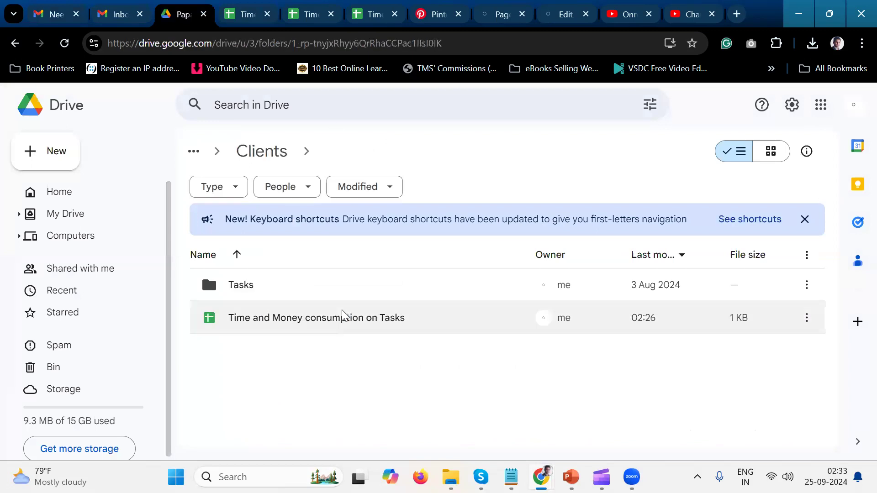
right_click(344, 315)
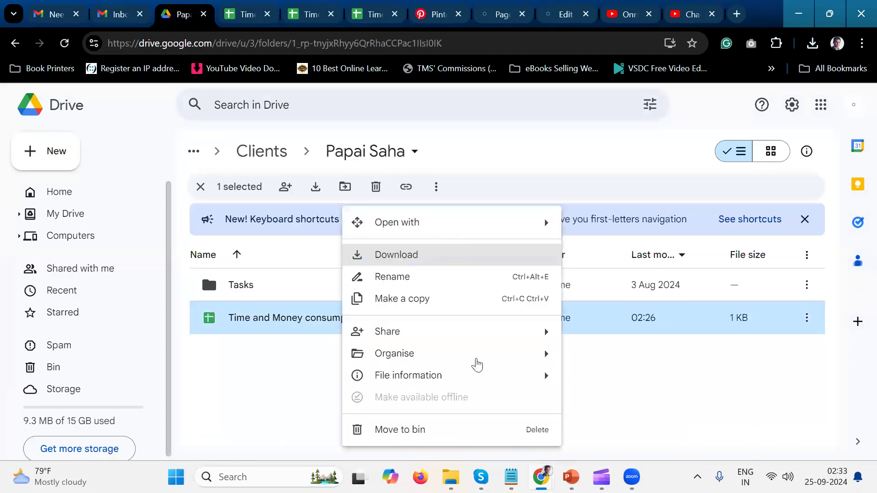
mouse_move(533, 354)
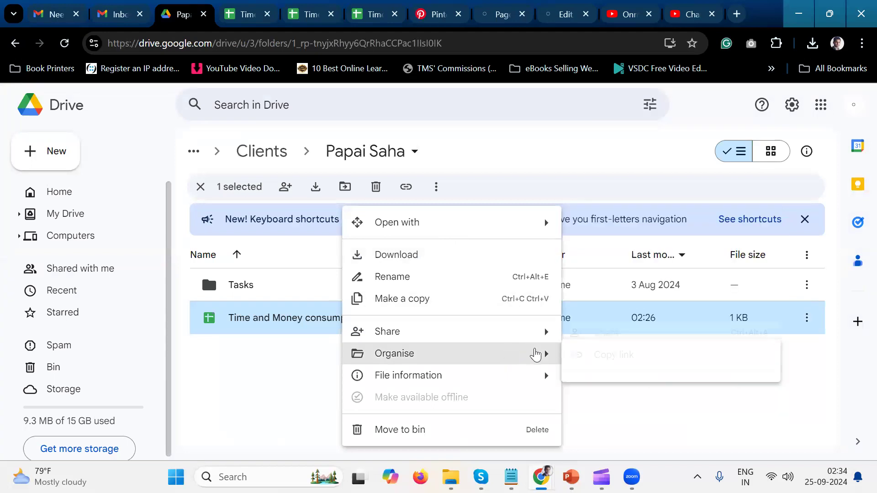
click(615, 356)
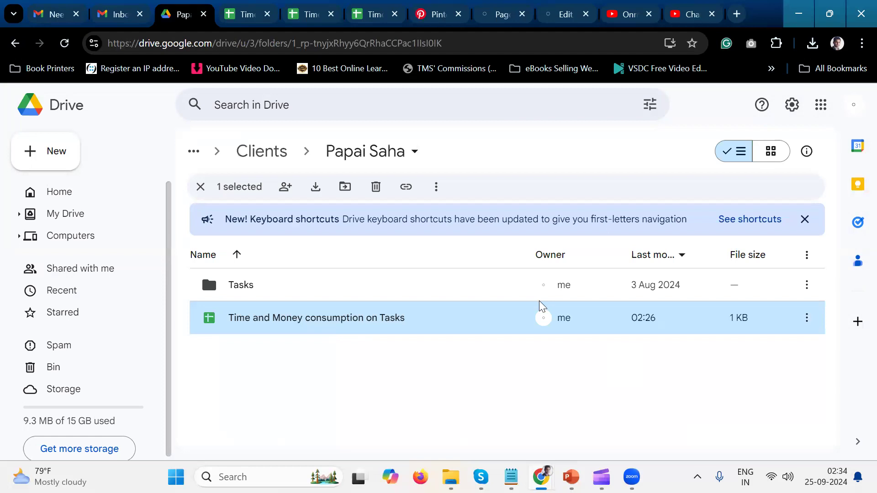
mouse_move(539, 300)
right_click(443, 314)
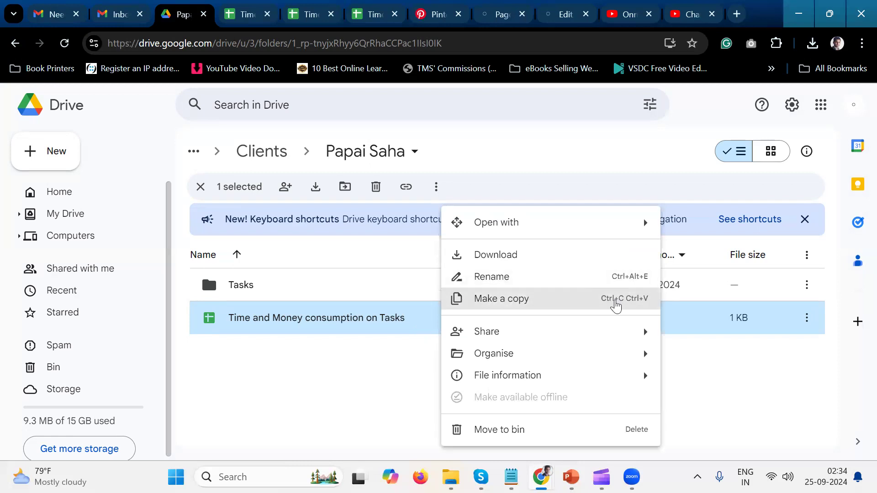
mouse_move(633, 354)
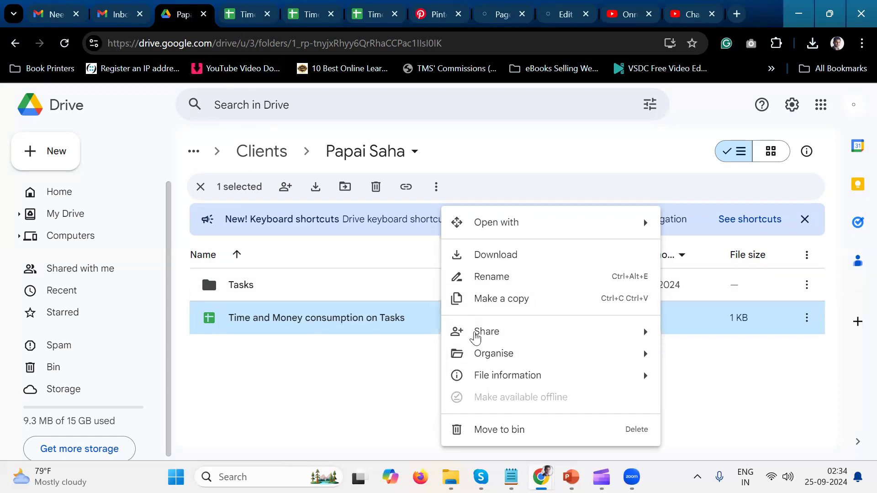
click(527, 276)
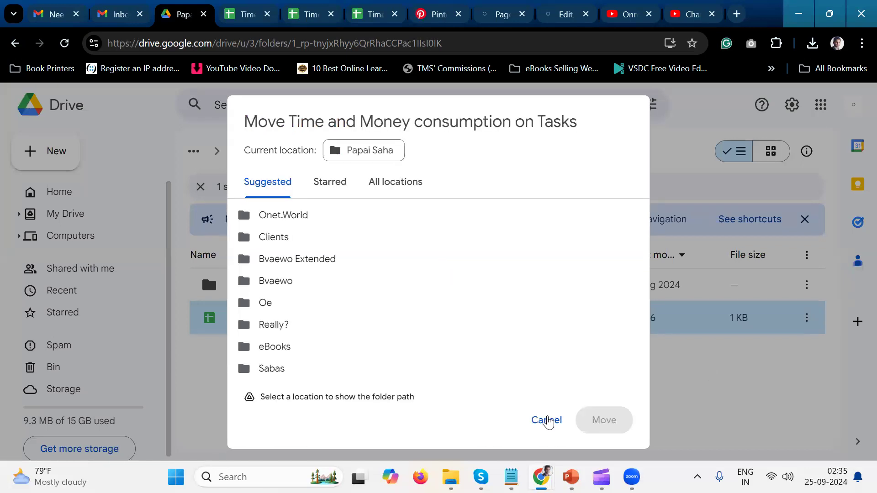
click(555, 424)
right_click(553, 426)
click(486, 411)
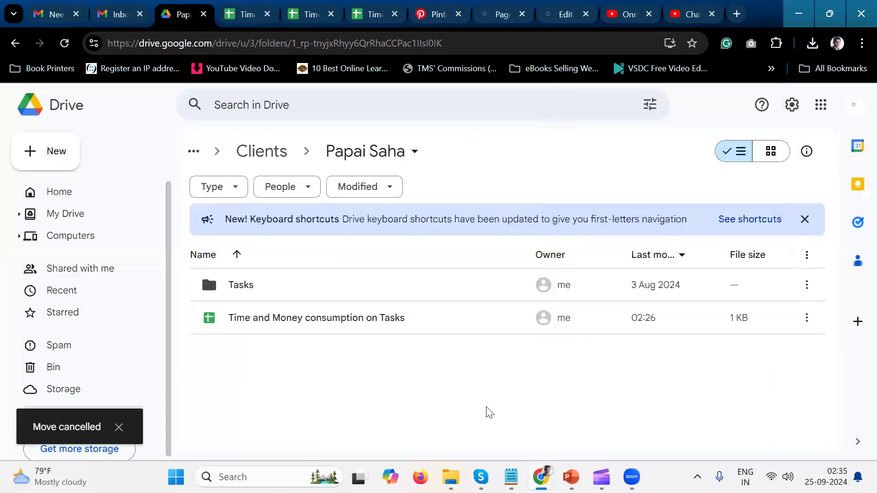
Rename the selected tracking spreadsheet as "Time and Money consumption on Tasks - Onet.World".
click(759, 311)
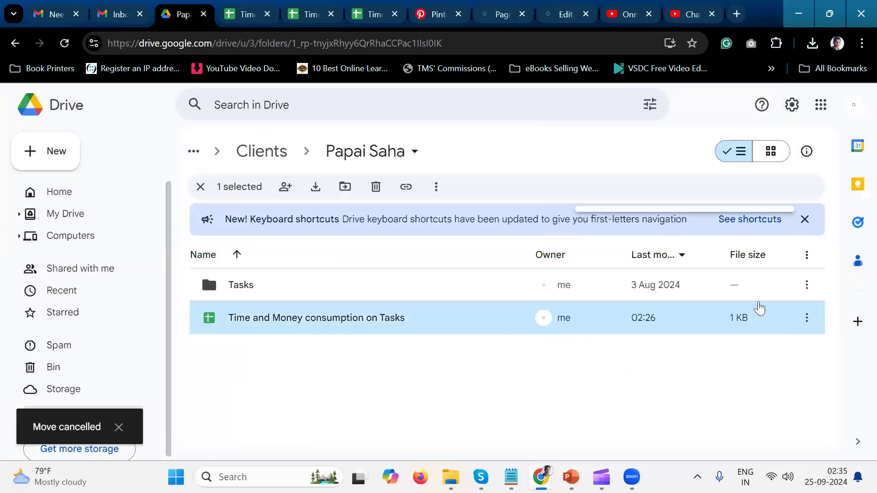
right_click(738, 305)
click(681, 281)
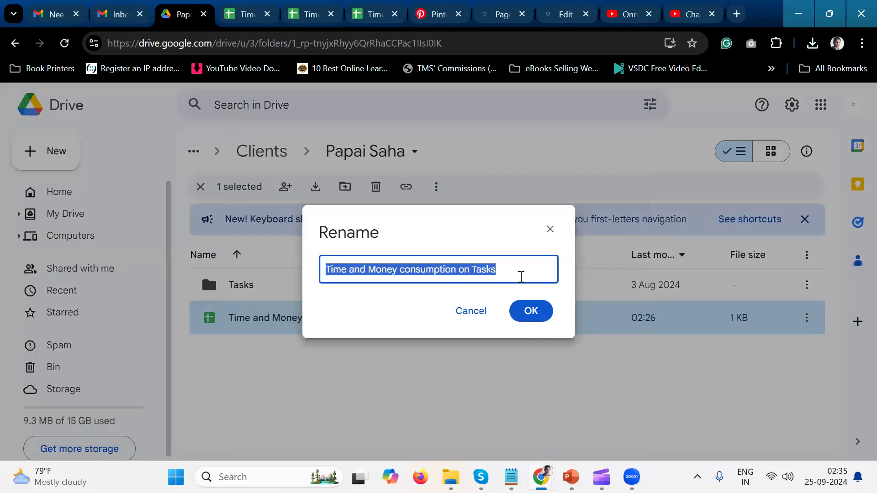
click(521, 276)
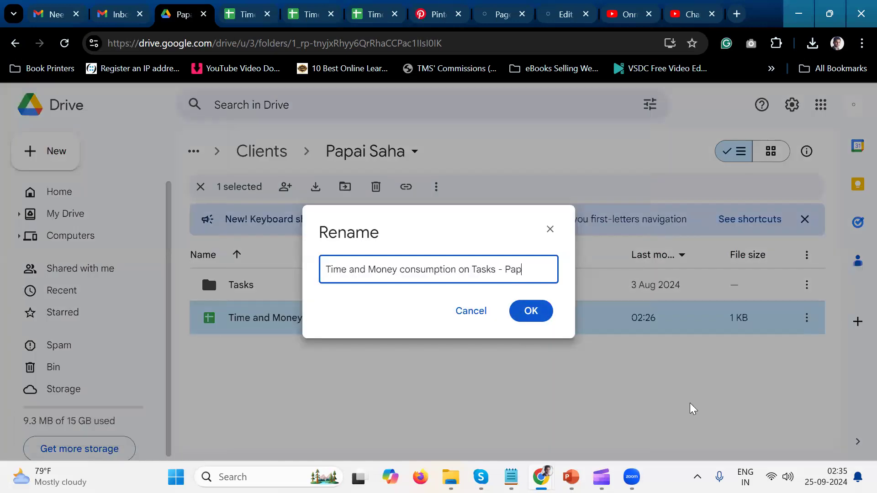
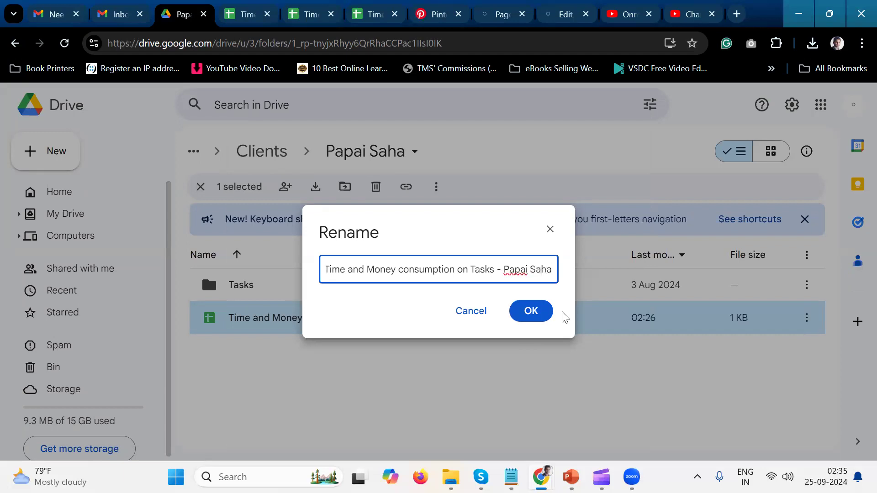
drag(504, 270, 720, 281)
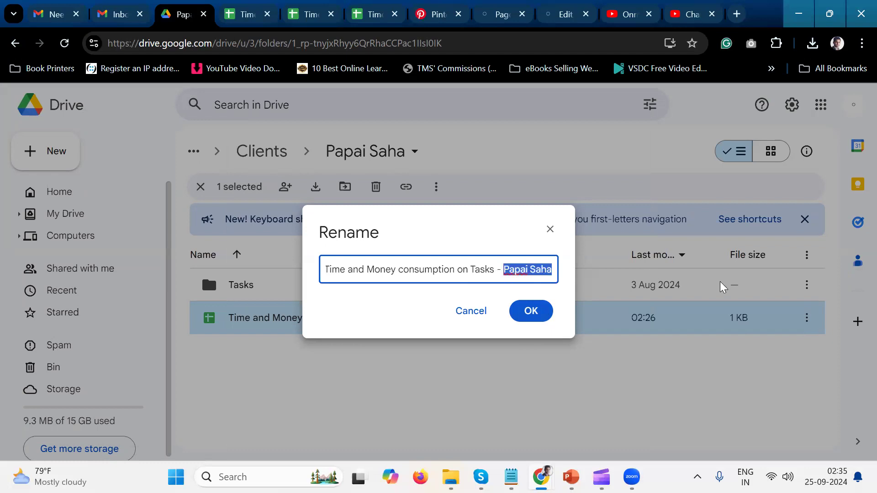
text(Onet.Worl)
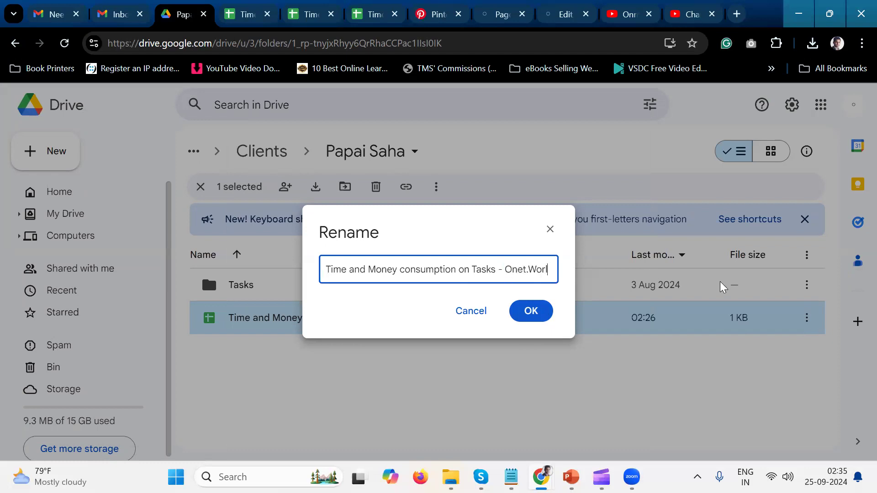
text(d)
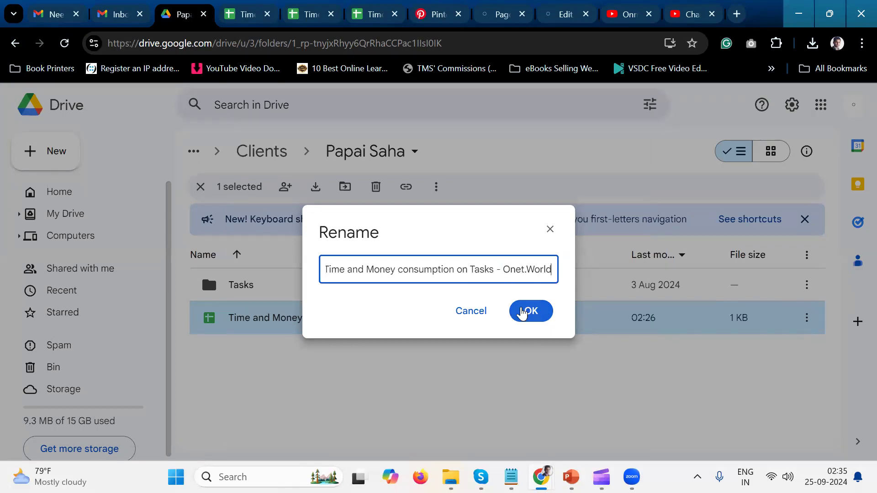
key(Return)
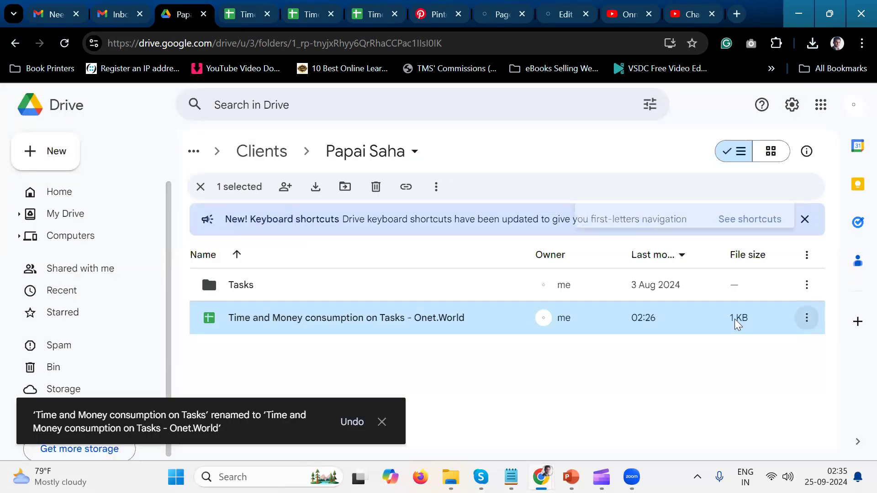
Move the Onet.World tracking spreadsheet into the Onet.World folder and dismiss the notification.
right_click(730, 331)
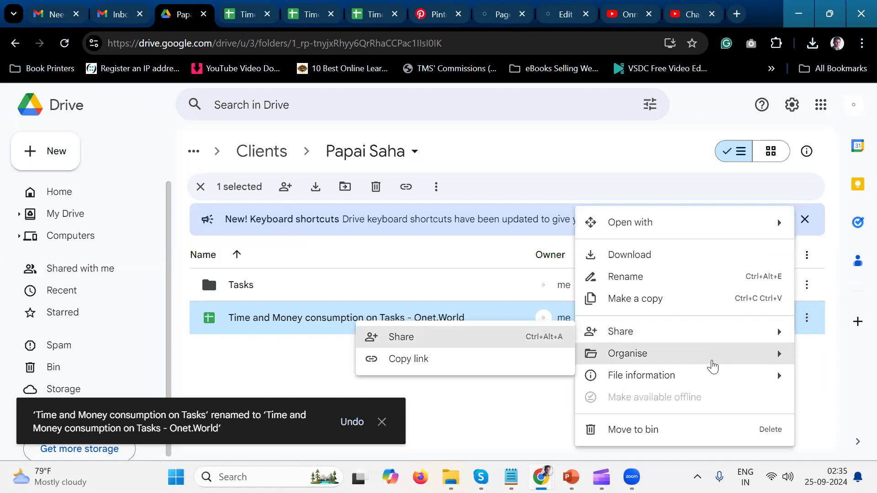
mouse_move(711, 364)
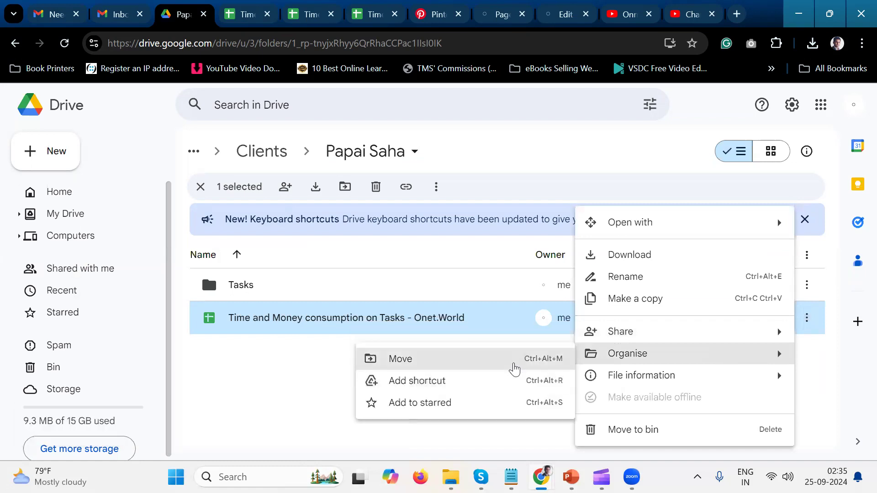
click(515, 368)
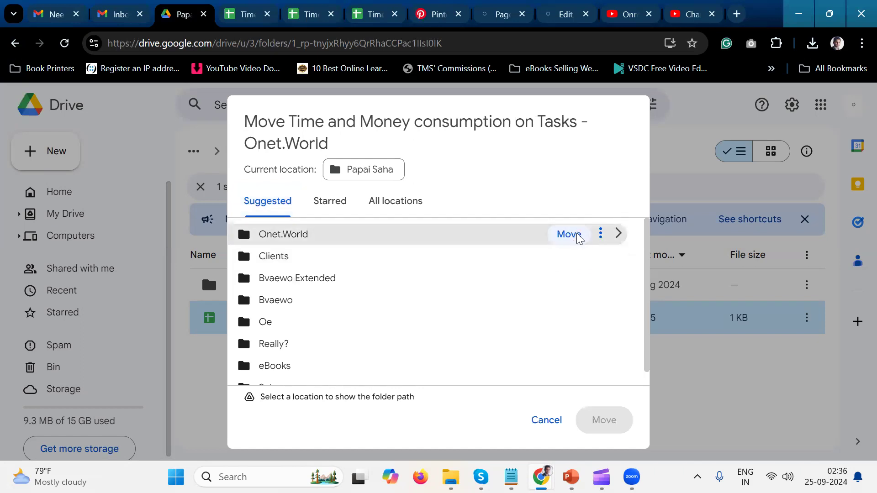
click(568, 234)
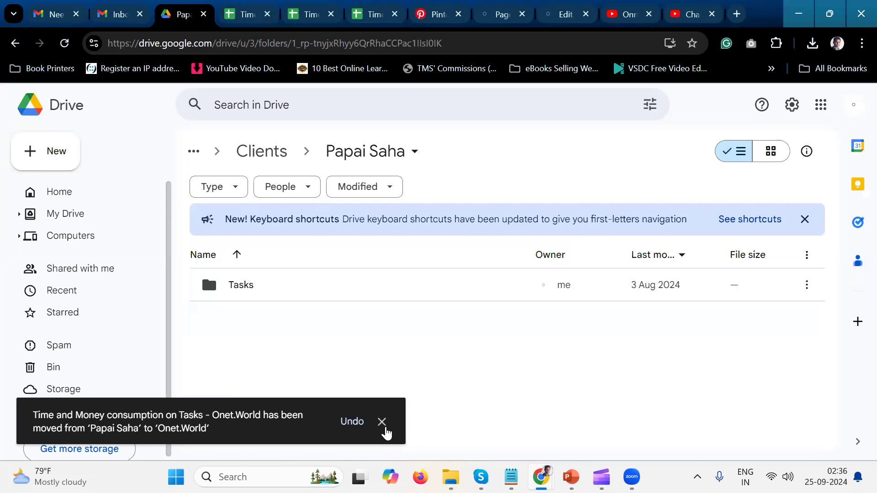
click(383, 423)
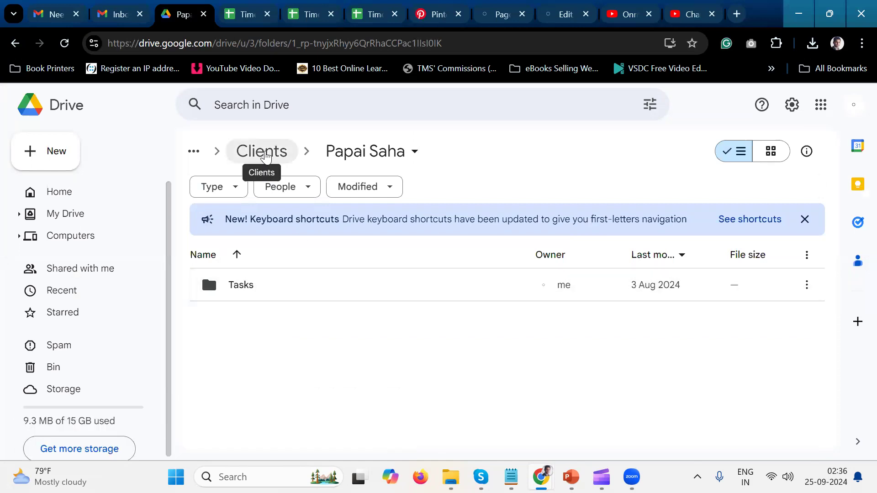
In the Onet.World folder under Clients, rename the Time and Money consumption on Tasks spreadsheet by appending a hyphen and the other client's full name.
click(266, 157)
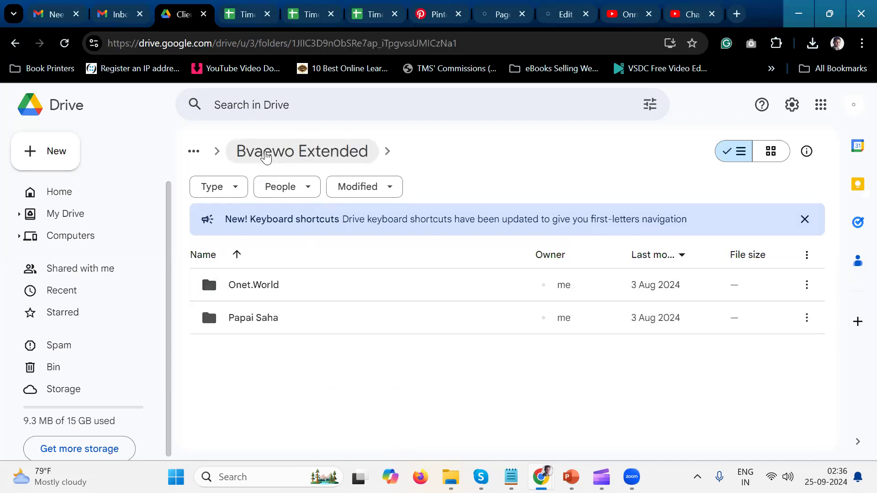
double_click(327, 295)
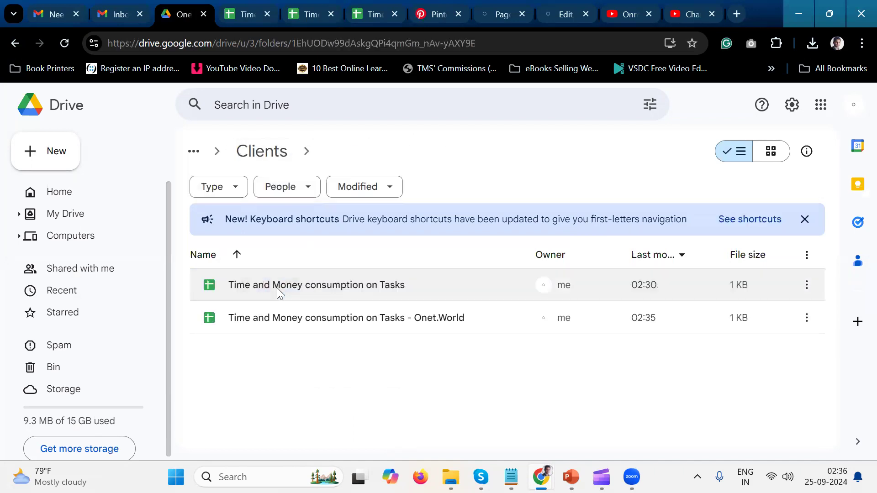
click(380, 293)
right_click(379, 291)
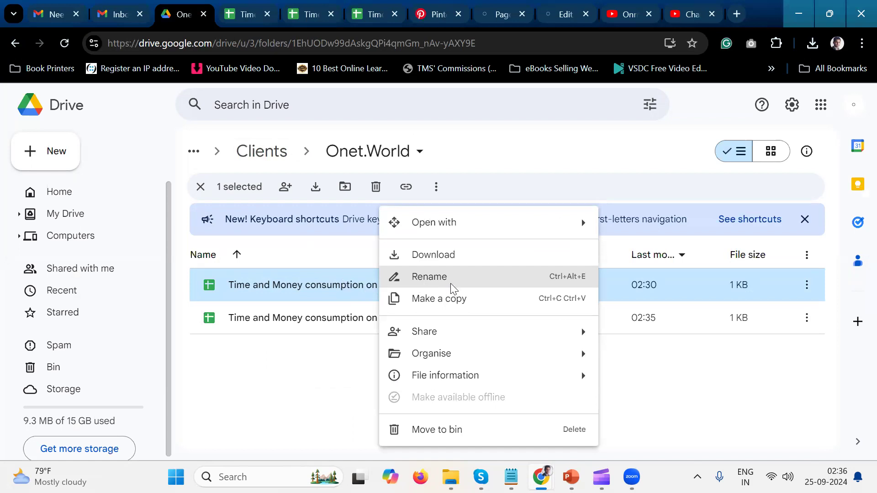
click(430, 277)
click(503, 275)
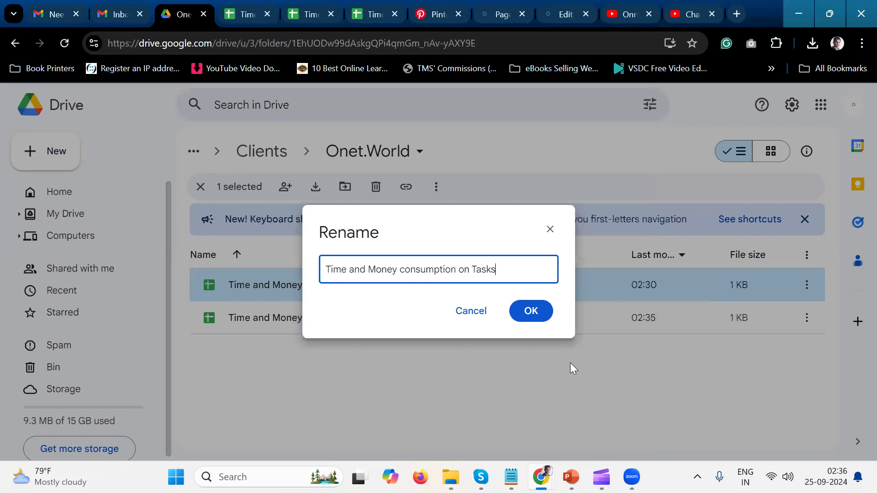
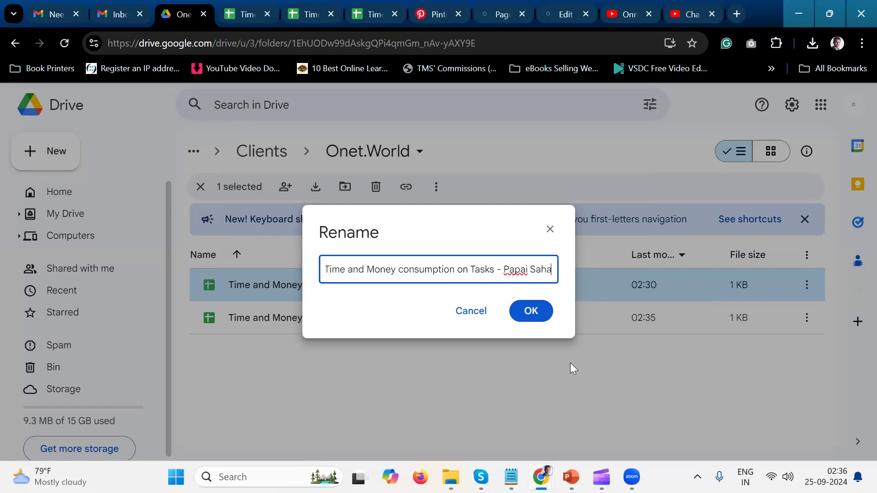
key(Return)
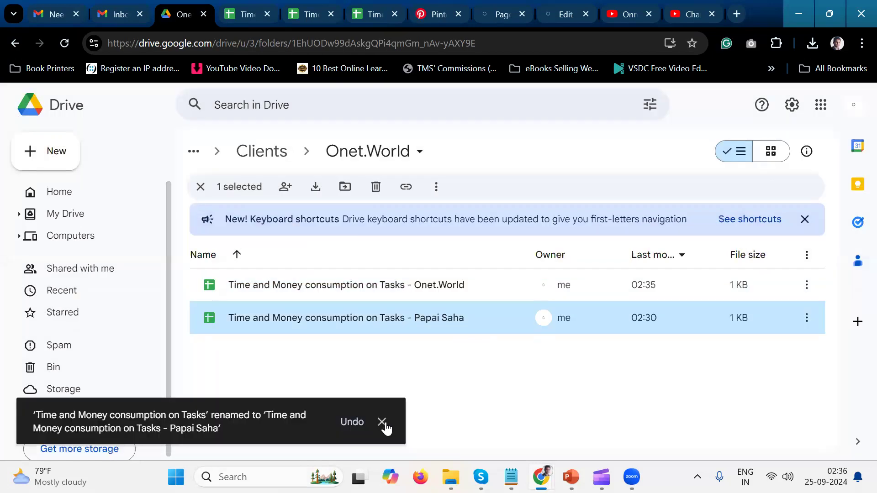
click(382, 422)
Move both tracking spreadsheets from the Onet.World folder up into Clients, open that folder and reload the page.
ctrl+click(472, 286)
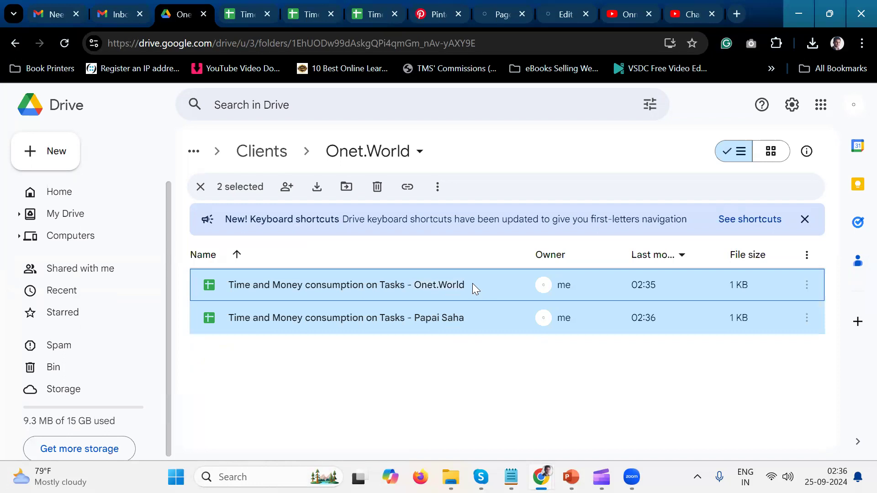
drag(473, 284, 270, 160)
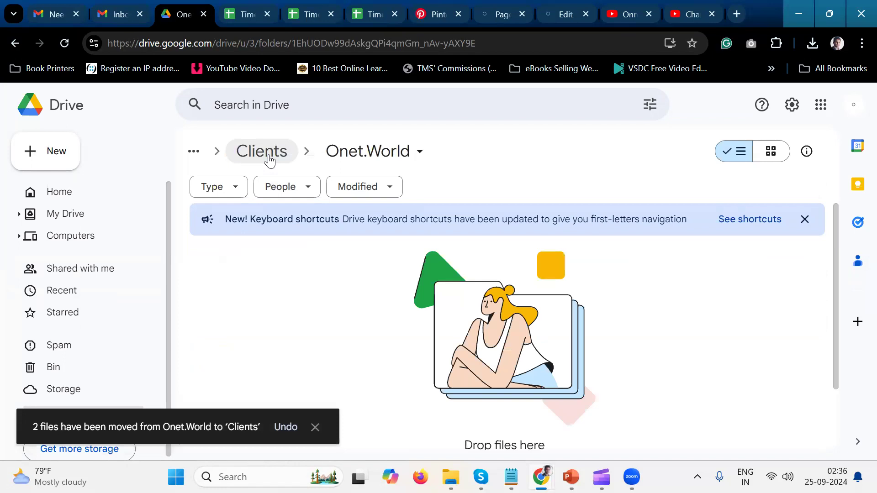
click(270, 161)
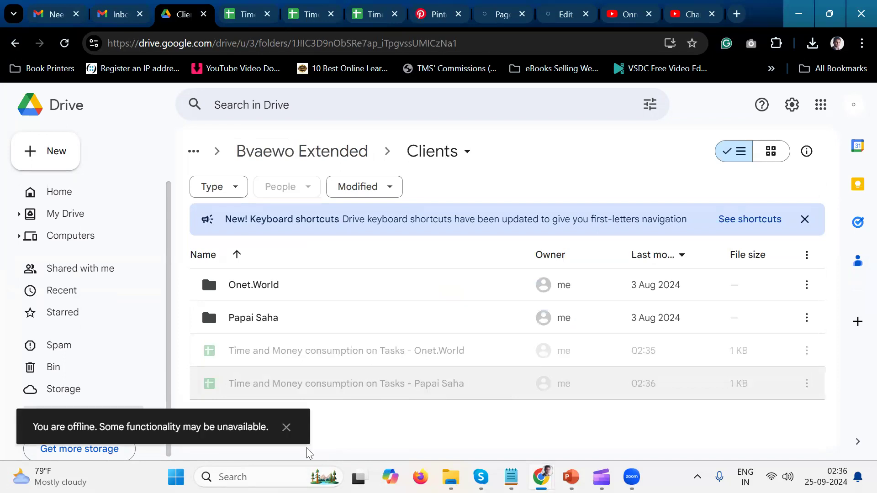
click(285, 430)
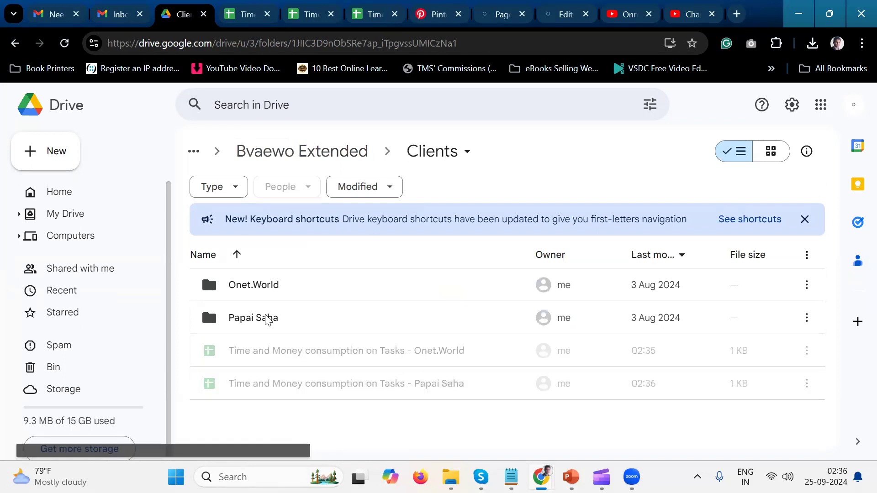
click(67, 41)
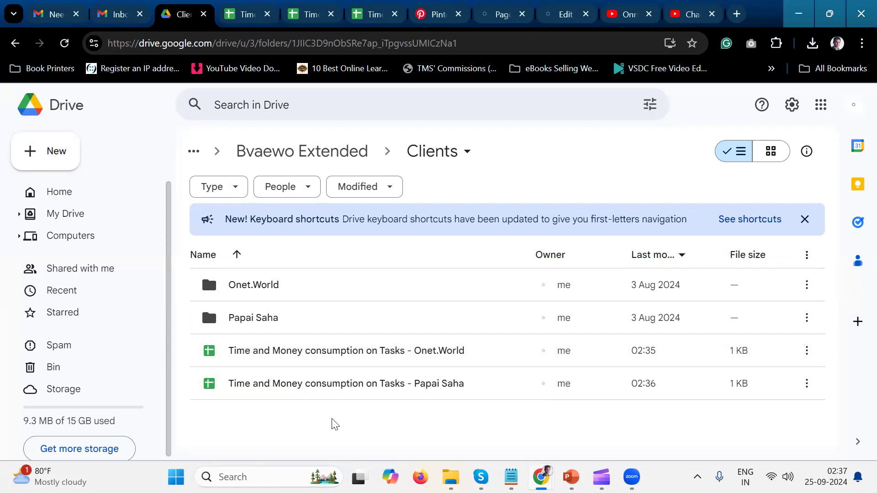
Switch to Gmail and copy the recipient's e-mail address from the details of the doctor's appointment reply.
click(248, 15)
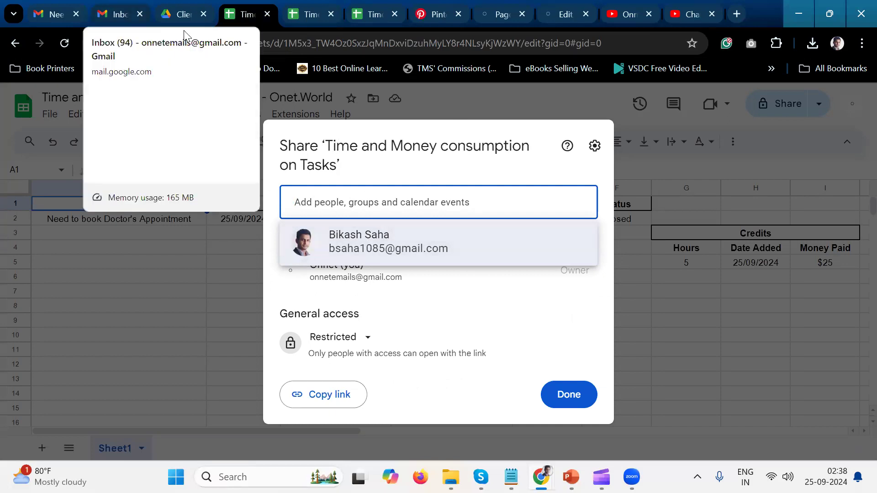
click(49, 7)
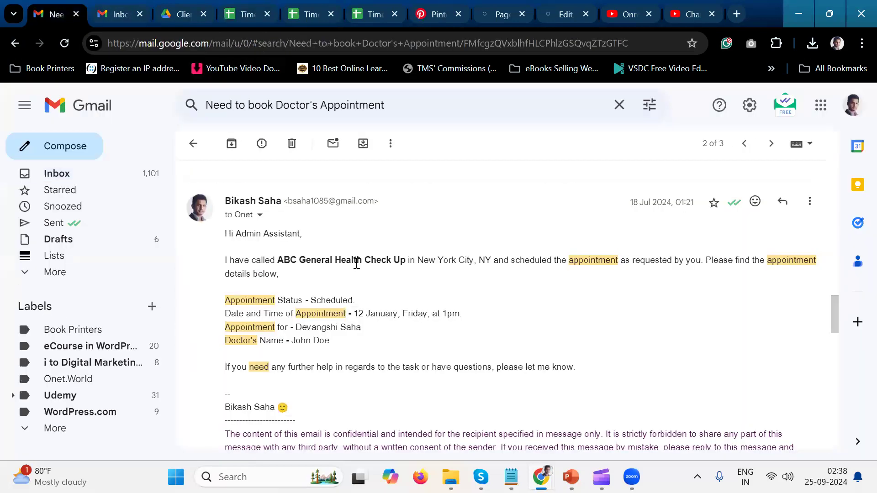
click(259, 216)
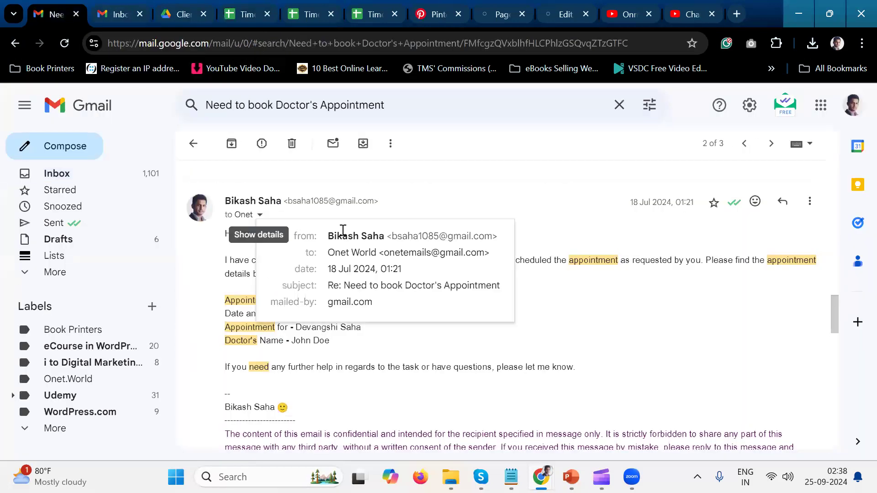
drag(382, 253, 485, 255)
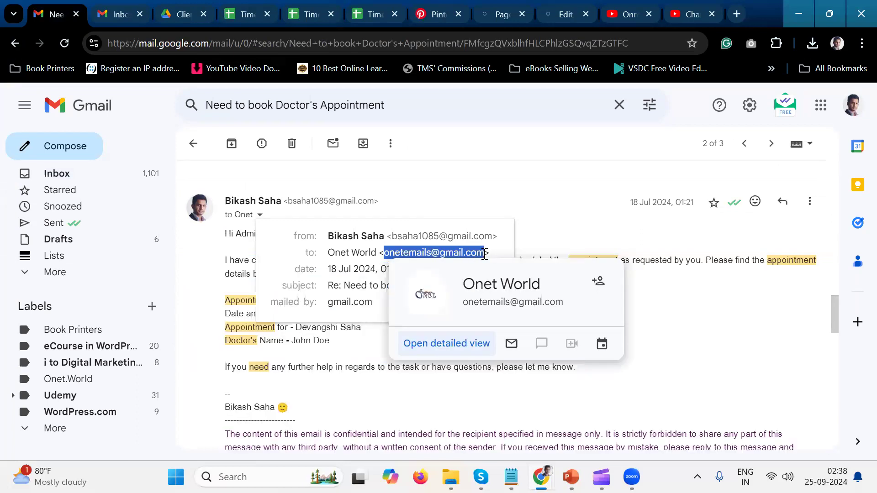
click(534, 232)
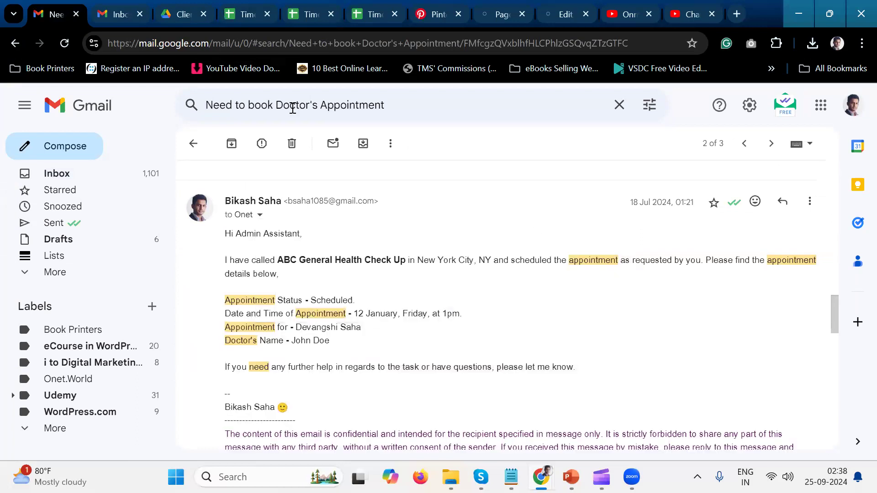
Switch back to the Onet.World tracking spreadsheet and add the copied e-mail address as the recipient for sharing.
click(188, 17)
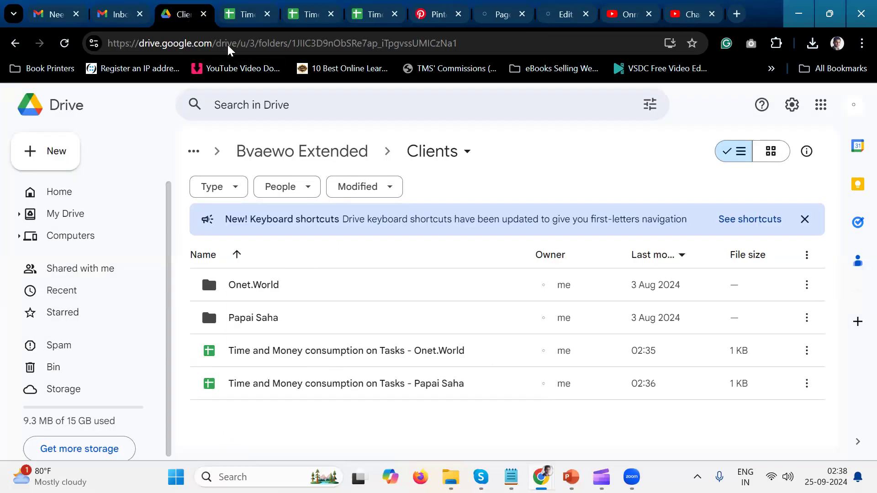
key(ctrl+Tab)
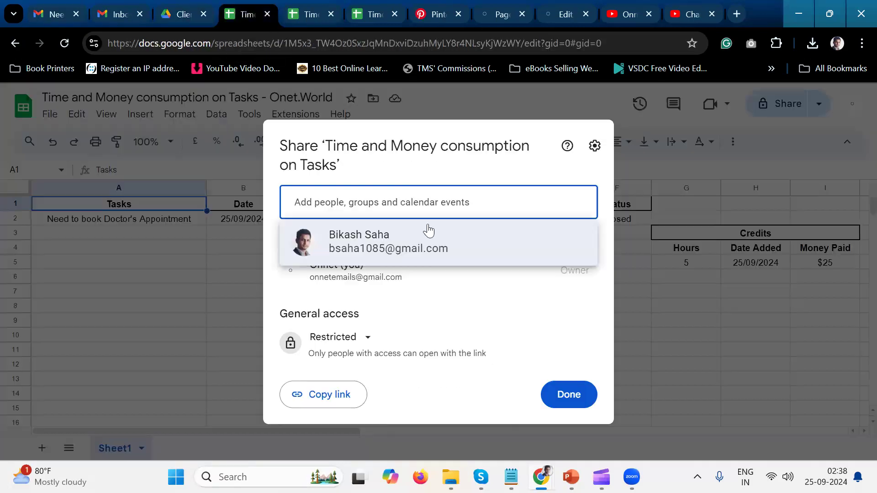
key(ctrl+v)
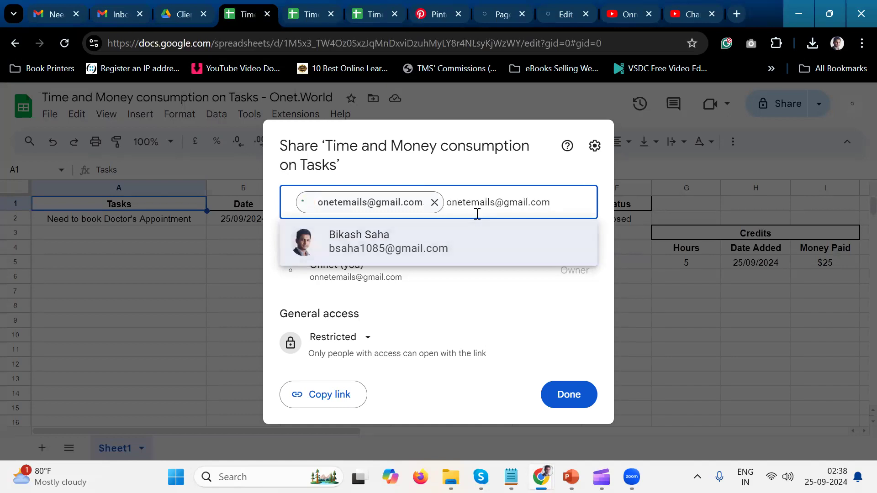
click(451, 309)
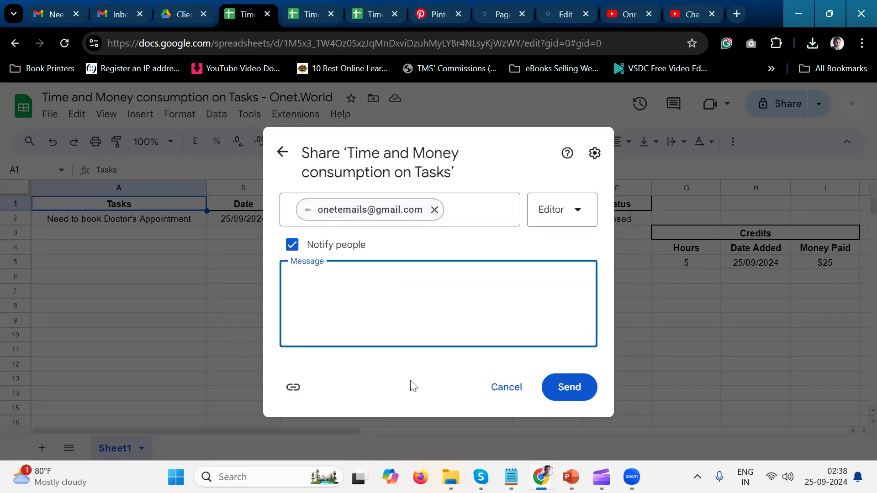
Start the sharing message with the greeting "Hi Onet.World," and, below a blank line, "In this Google SpreadSheet".
text(T)
key(BackSpace)
text(In )
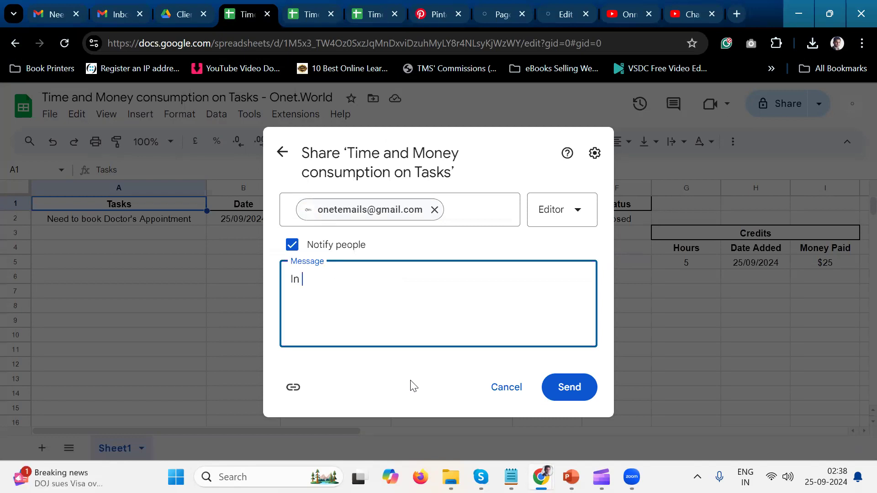
text(this Google)
key(Left)
key(Left)
key(Home)
key(Return)
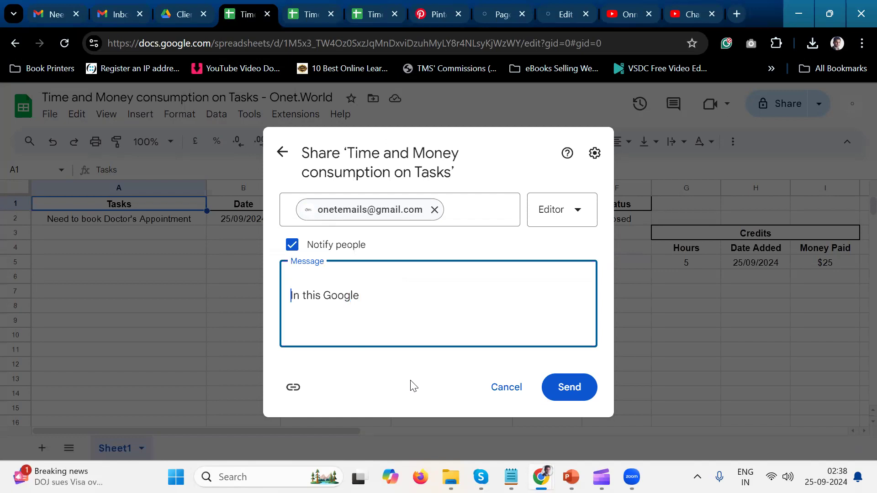
text(Hi O)
text(net,)
text(Worl)
text(d,)
key(Return)
key(End)
text(SpreadSheet)
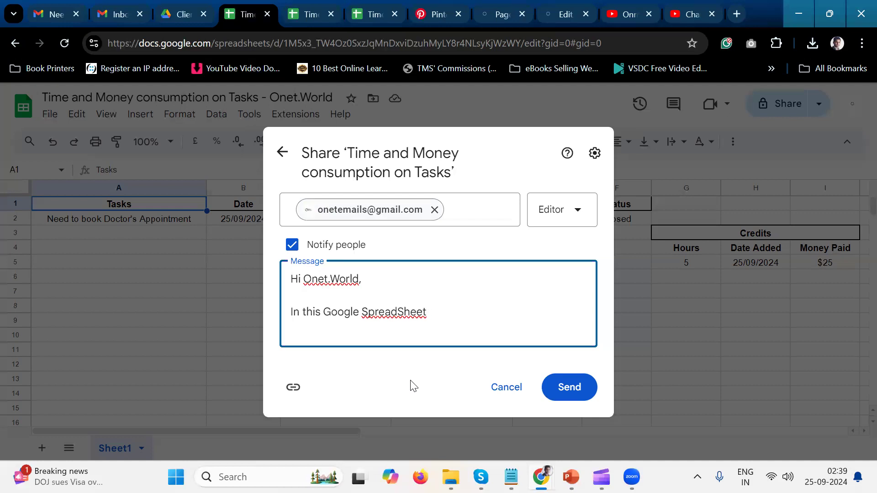
Complete the message sentence with "record of Time and Money consumption on tasks are kept.".
text(record of Time and Money consumption)
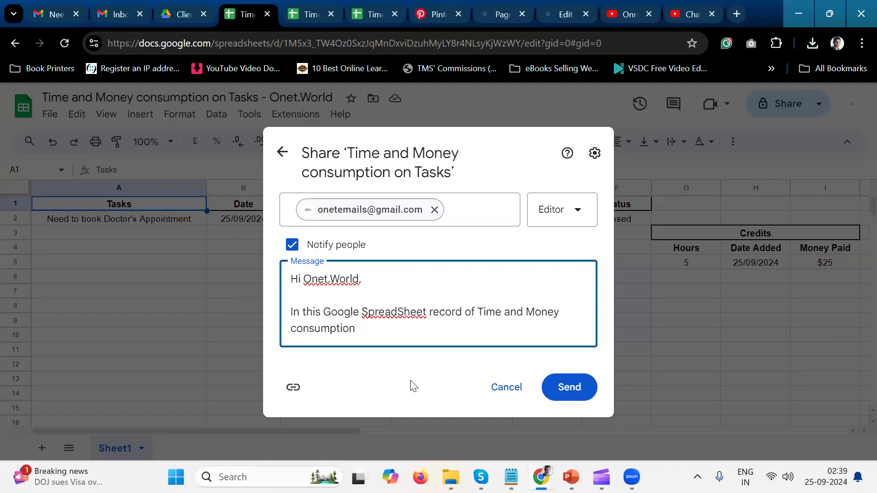
text( on tasks are keptcon)
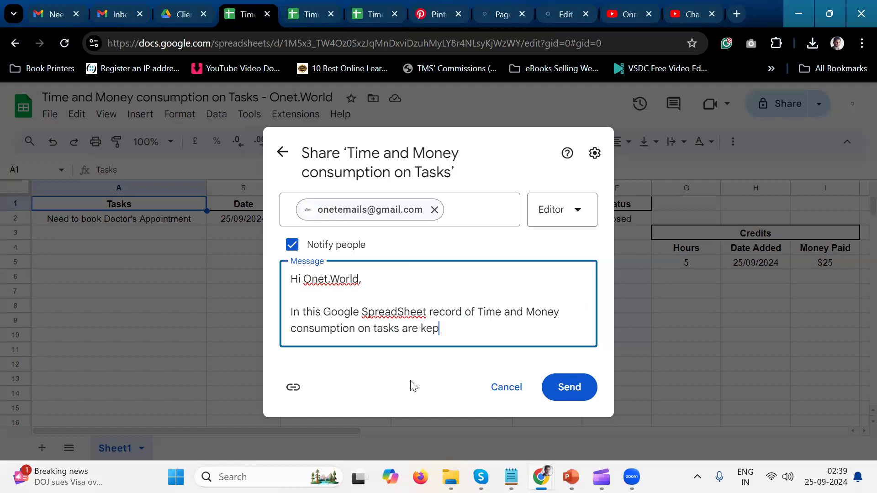
key(BackSpace)
key(BackSpace)
key(BackSpace)
text(.)
Close the sharing message with "Thank you," and the sender's full name on the following line.
key(Return)
key(Return)
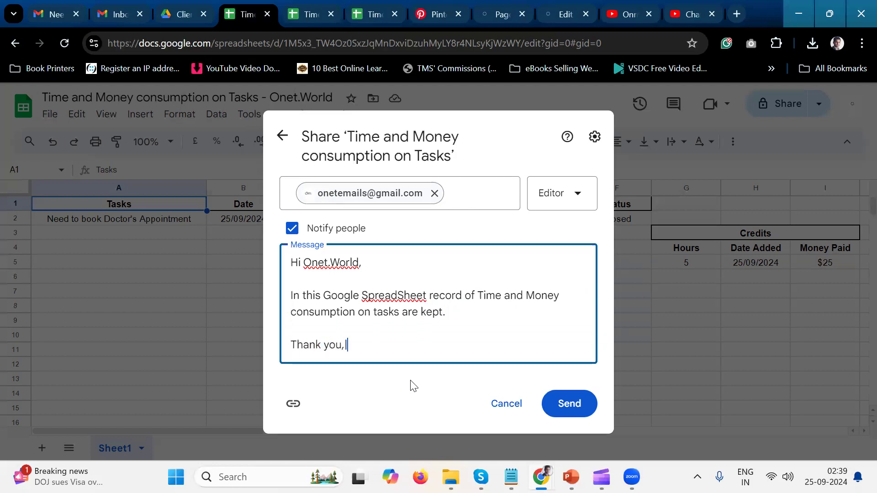
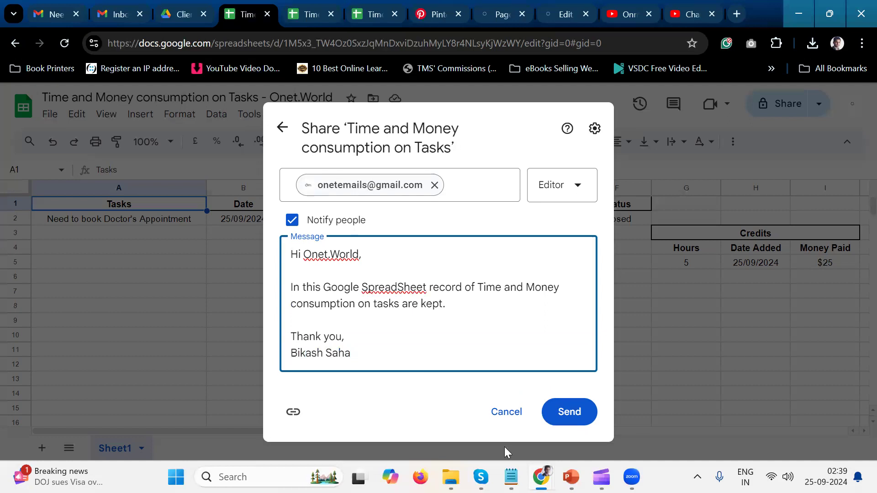
Copy the smiling emoji from Emojis.txt in Notepad, return to the sharing message and paste it after the sender's name.
click(508, 478)
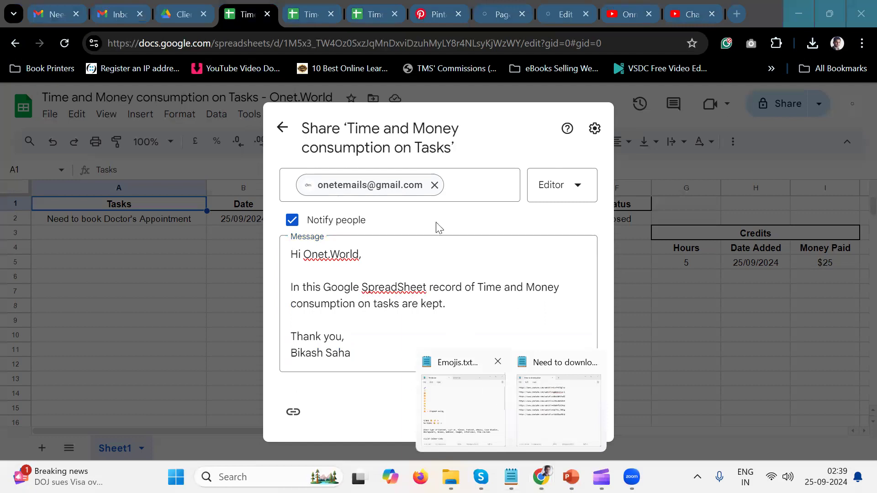
click(463, 402)
click(491, 136)
key(Down)
key(Up)
key(Up)
key(Down)
key(Down)
key(shift+Right)
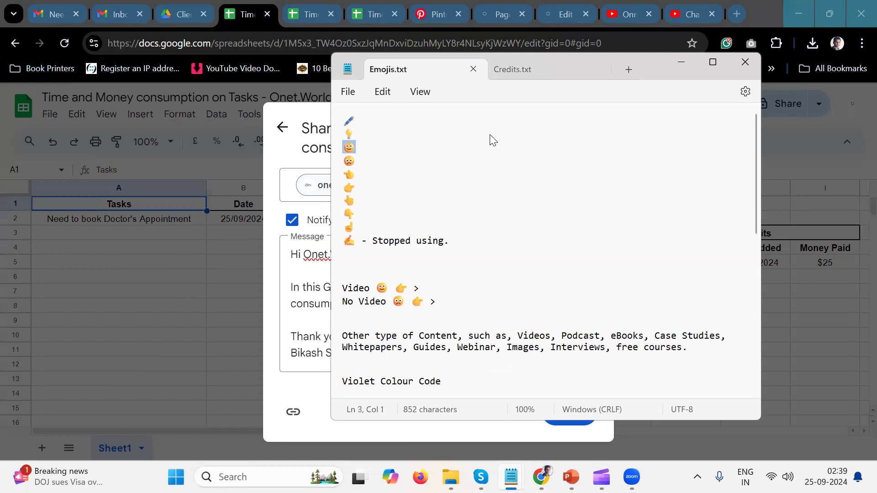
key(ctrl+c)
key(alt+Tab)
key(ctrl+v)
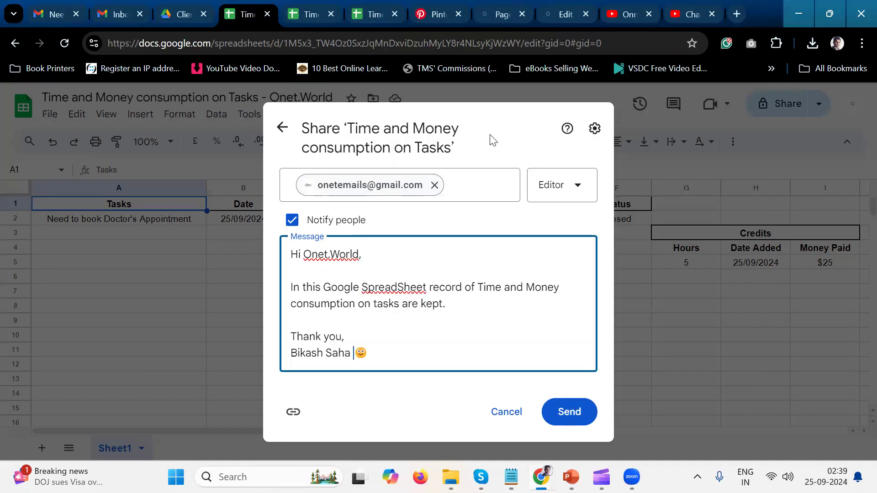
Add a comma after "SpreadSheet" in the sharing message.
key(Left)
key(Right)
click(428, 286)
text(,)
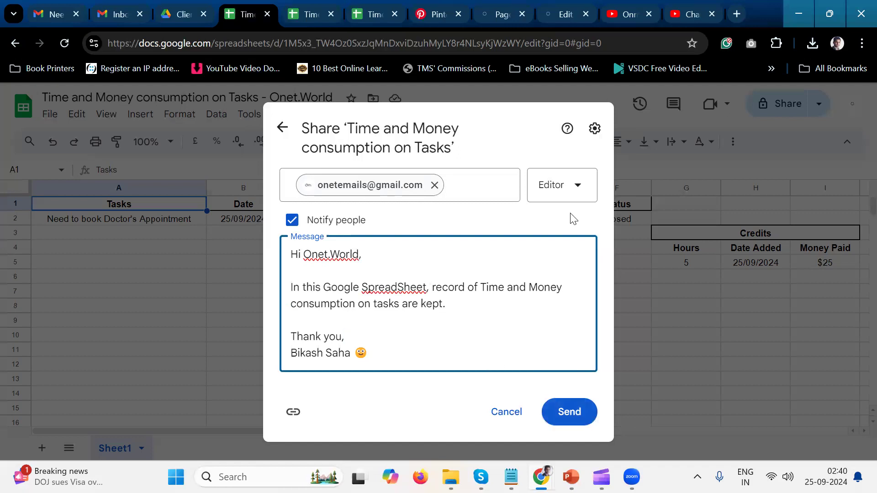
Give the recipient the Commenter role and send the sharing invitation.
click(574, 194)
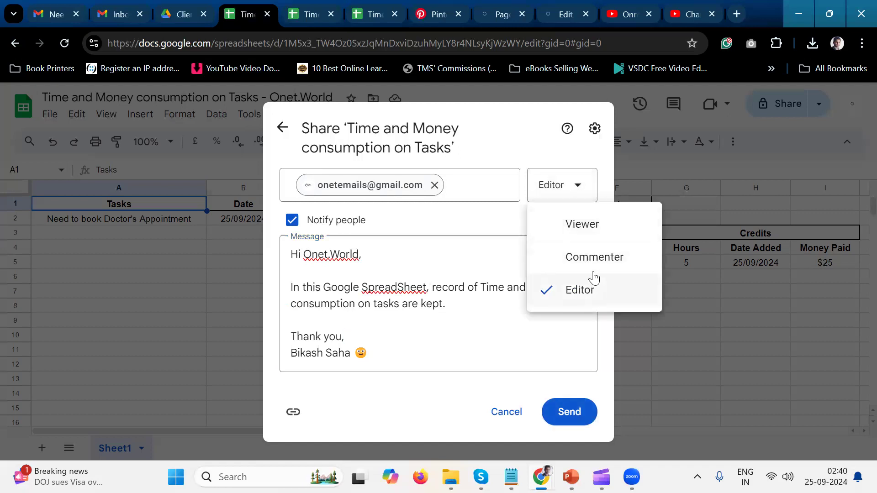
click(591, 258)
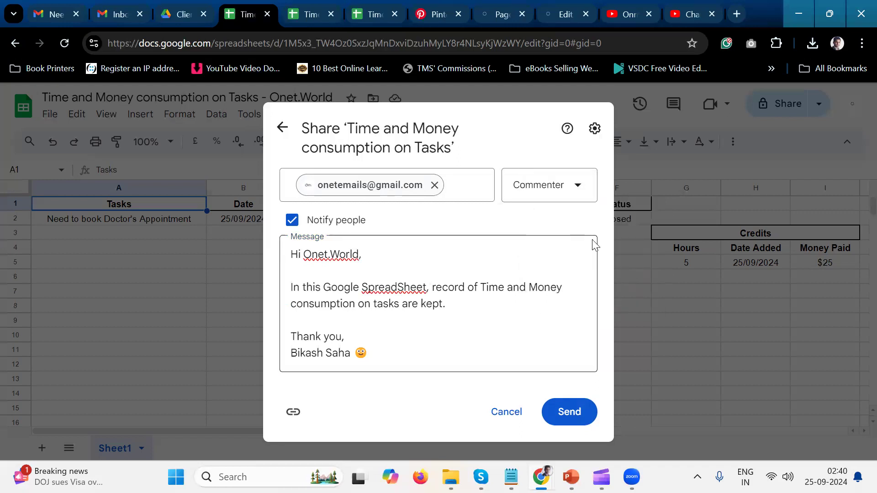
click(568, 425)
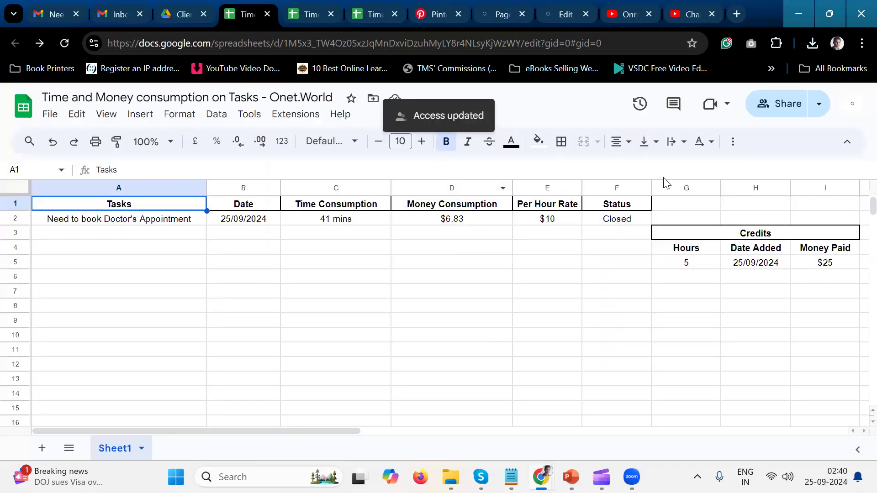
click(819, 104)
click(773, 136)
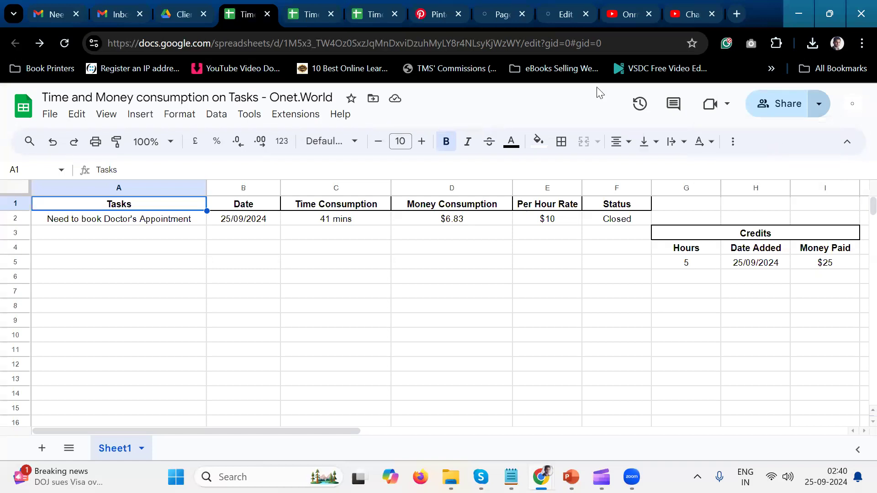
click(811, 112)
click(741, 132)
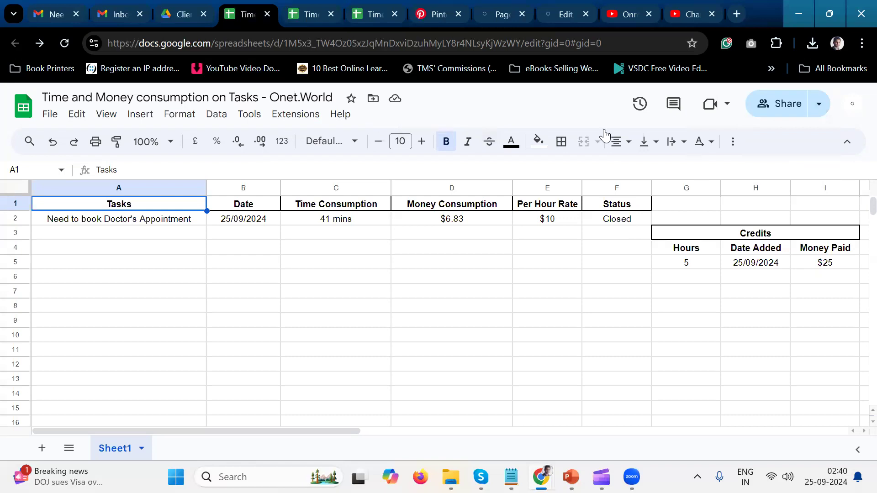
Change the spreadsheet's general access to Anyone with the link and copy the sharing link.
click(761, 111)
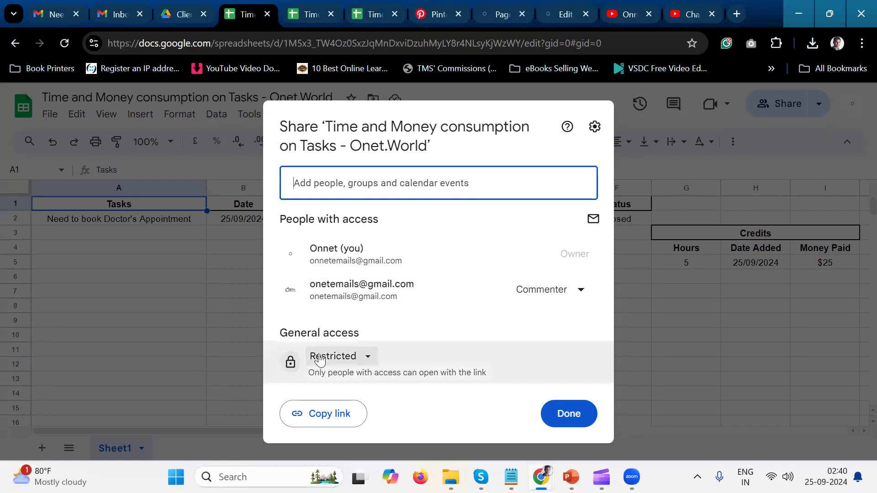
click(361, 361)
click(384, 336)
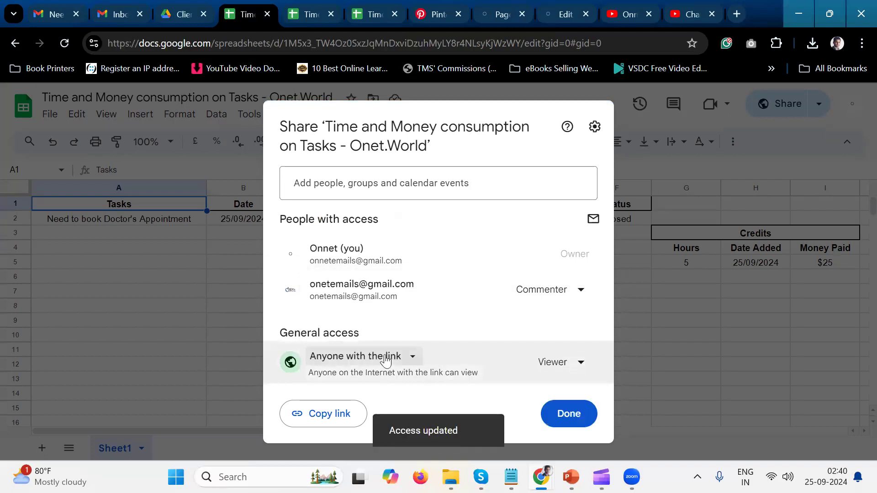
click(333, 415)
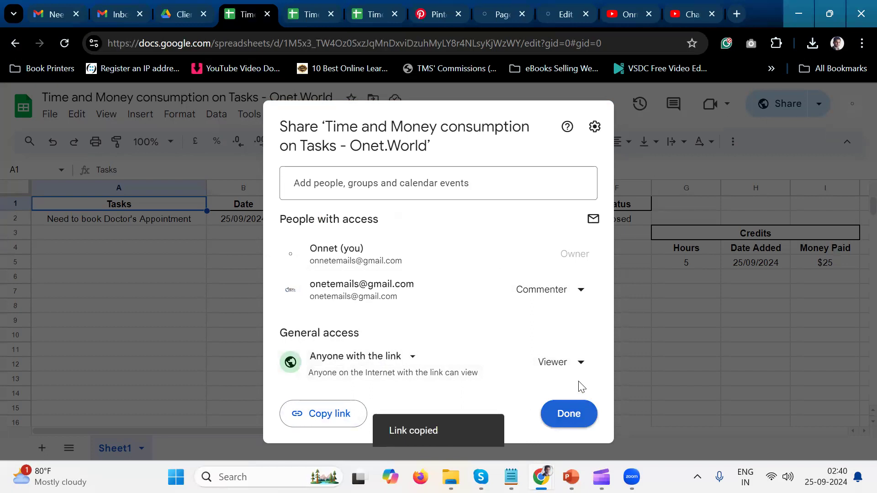
Set the role for anyone with the link to Commenter and finish the sharing settings.
click(581, 365)
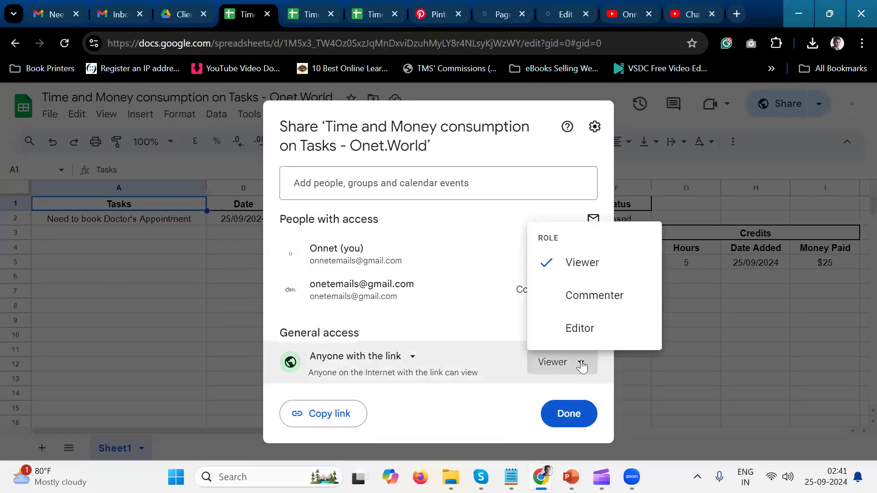
click(584, 296)
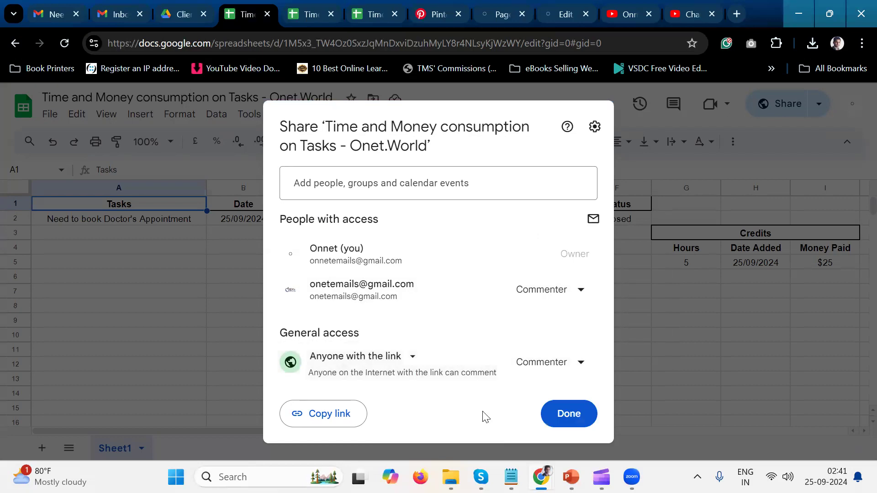
click(565, 412)
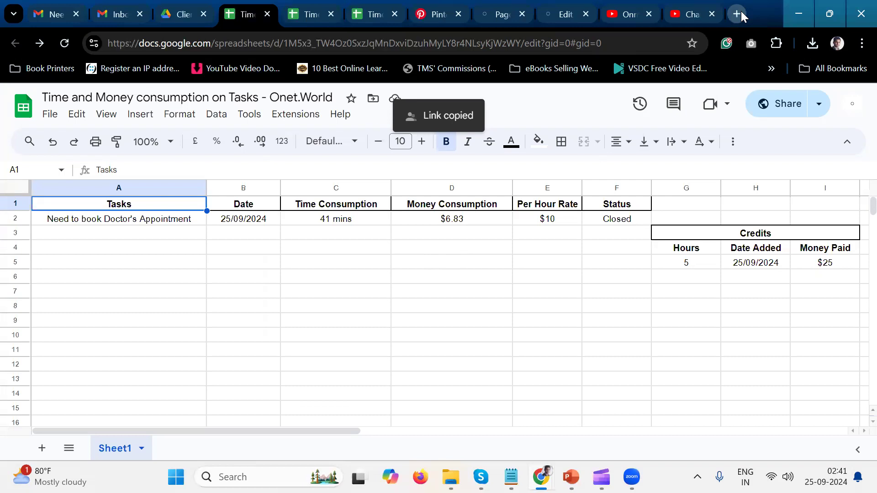
Launch a blank Notepad document and paste the copied spreadsheet link into it.
key(super+r)
text(NO)
key(BackSpace)
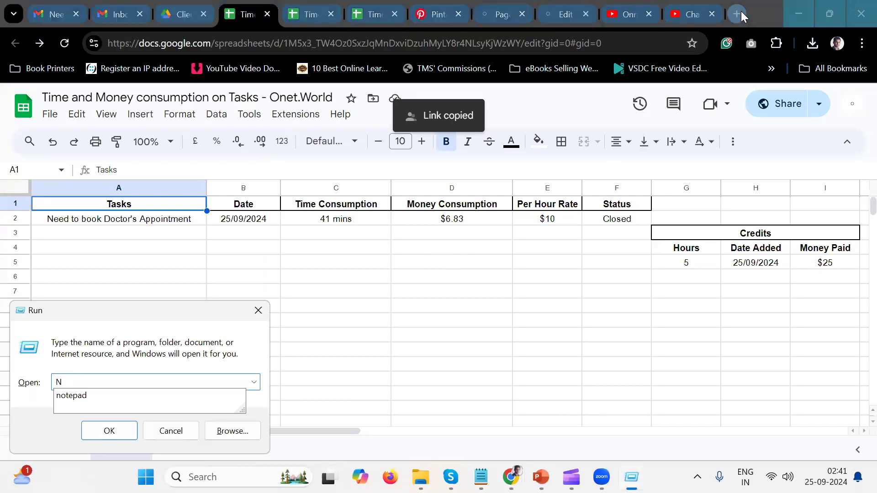
key(Down)
key(Return)
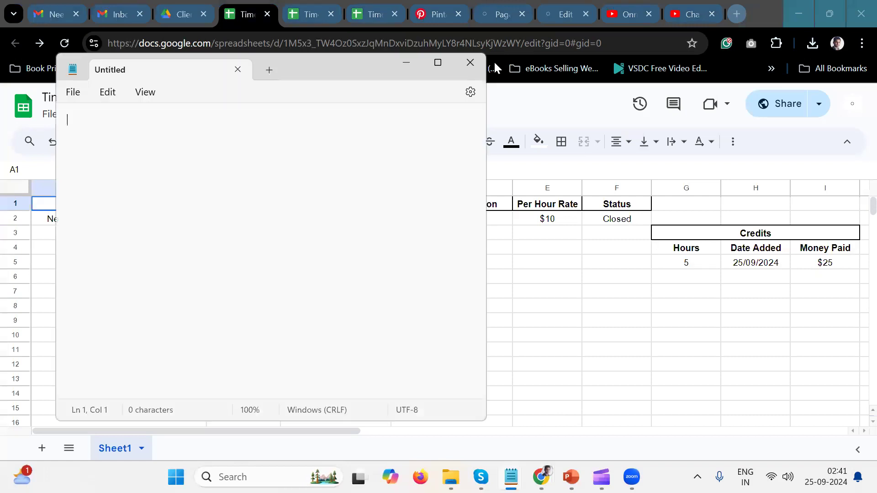
key(ctrl+v)
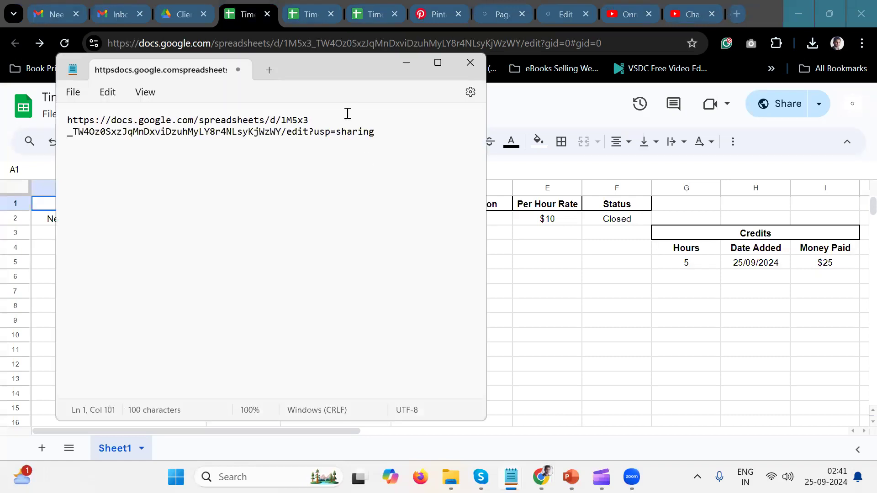
Remove the "/edit?usp=sharing" ending from the pasted link and select the whole shortened link.
click(283, 132)
shift+click(427, 138)
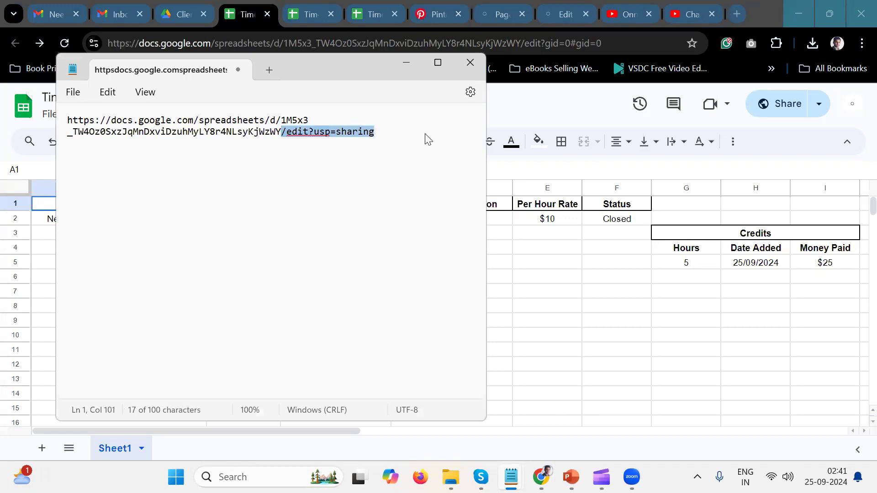
key(BackSpace)
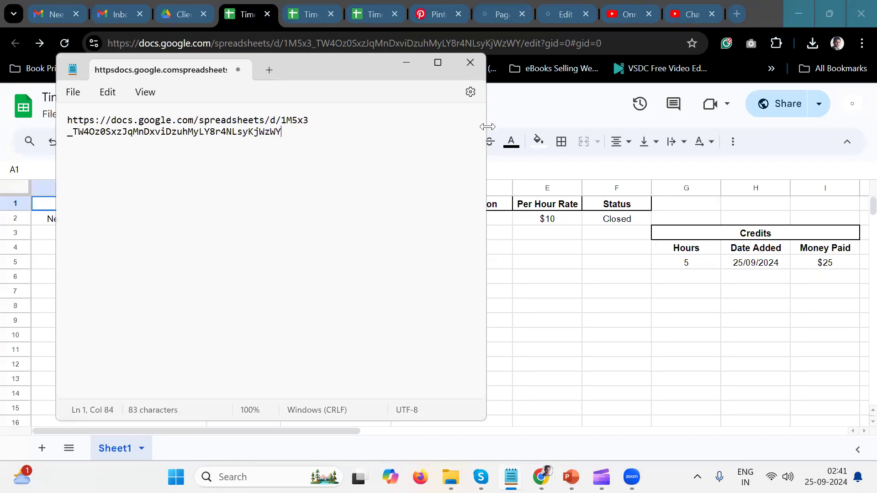
key(ctrl+a)
key(ctrl+c)
Open the shortened link in a Chrome incognito window to check public access to the spreadsheet, and close that window.
key(alt+Tab)
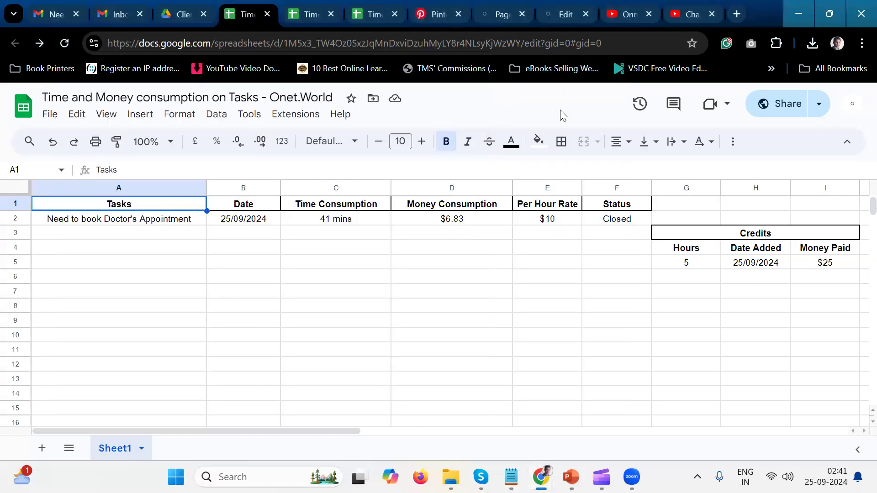
key(ctrl+shift+n)
key(ctrl+v)
key(Return)
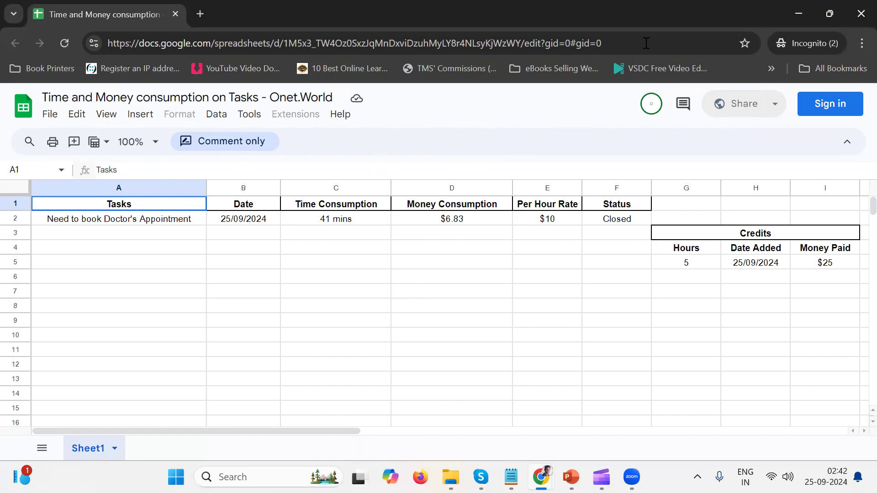
click(859, 15)
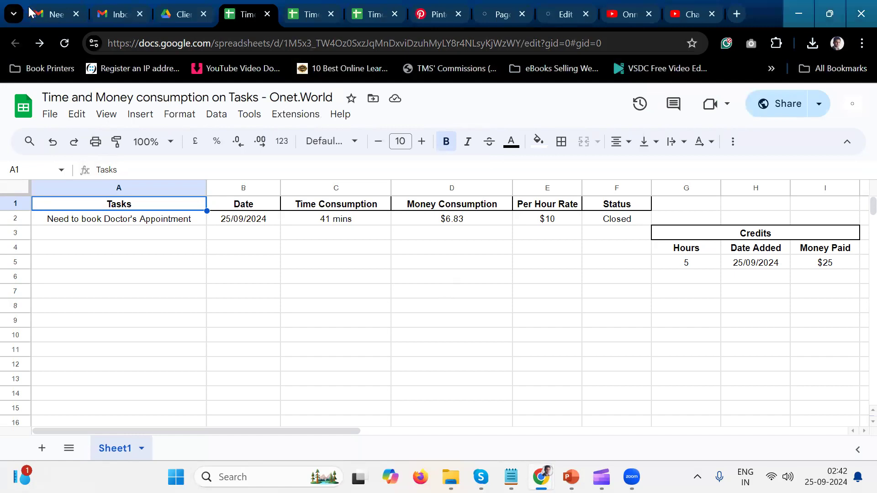
Switch to Gmail and start a new e-mail with the subject "Time and Money consumption Google Spreadsheet".
click(49, 16)
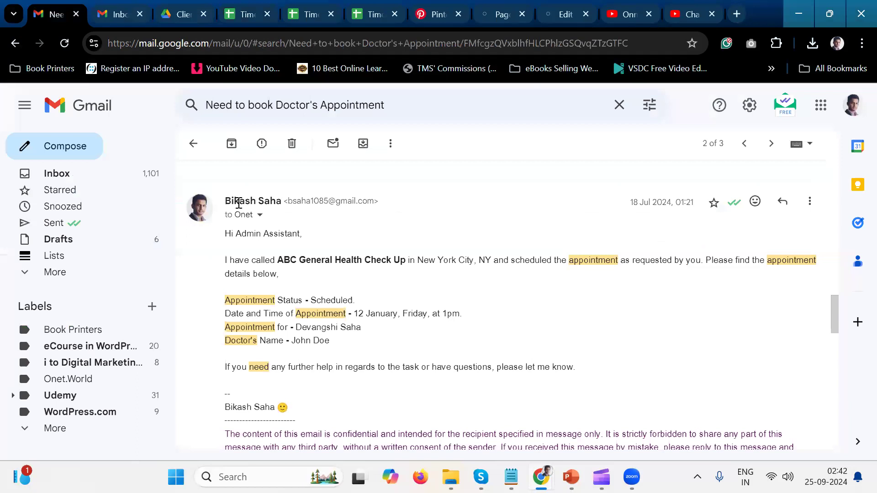
click(240, 20)
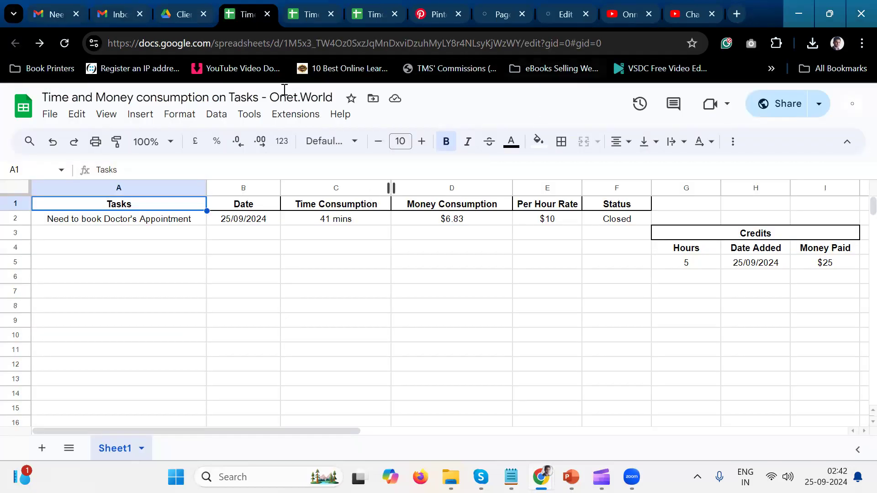
click(60, 14)
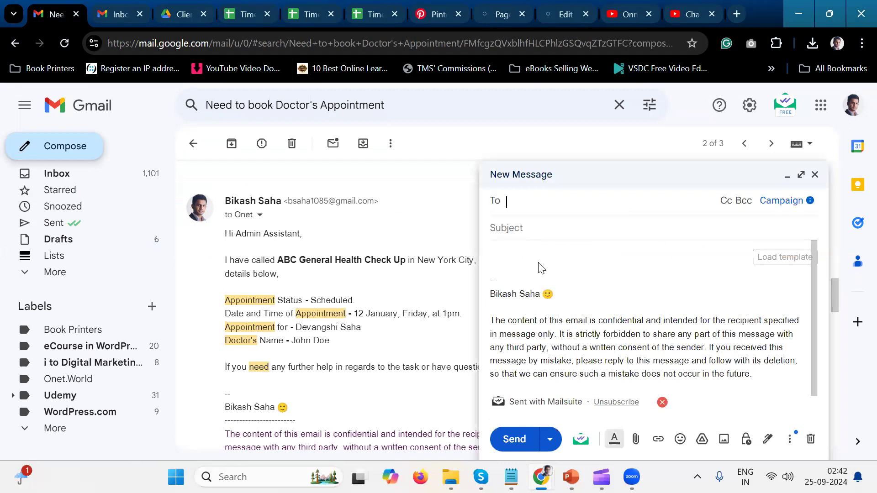
text(Ti)
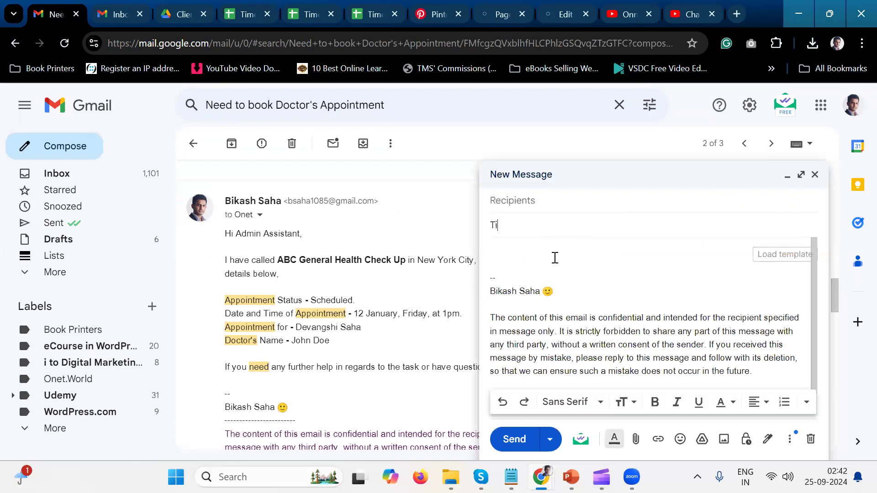
text(me and Money consumption Google Spreadshee)
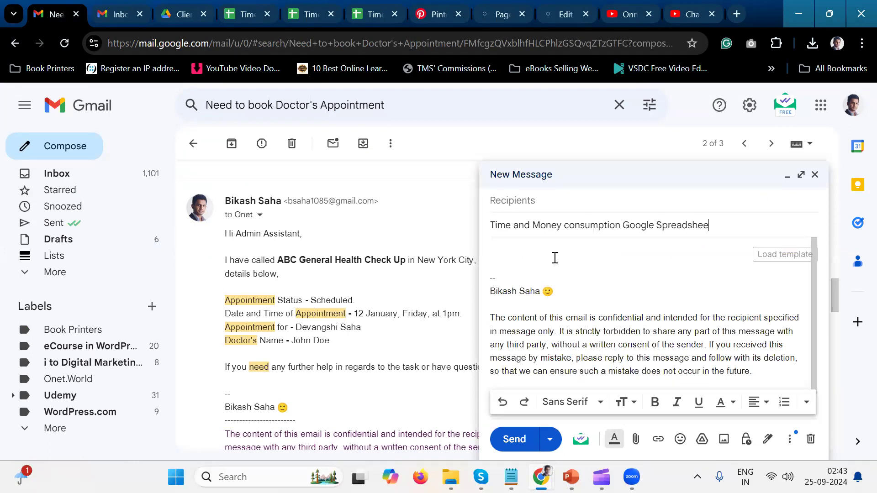
text(t)
Paste the spreadsheet link into the message body and add the greeting "Hi Onet.World," above it.
click(555, 259)
key(ctrl+v)
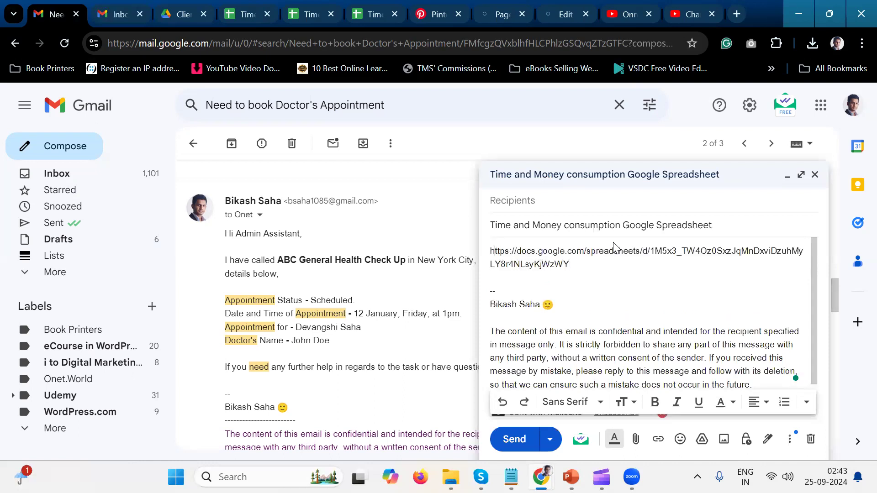
key(Return)
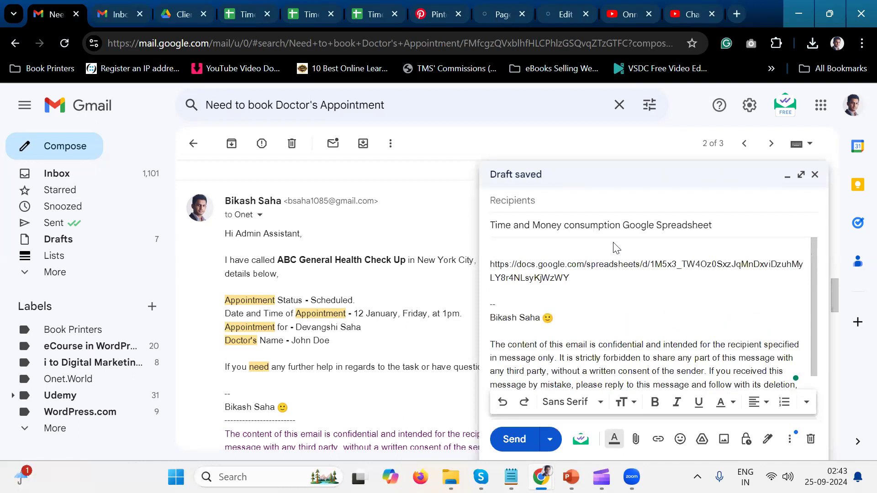
text(Hi Onet.World,)
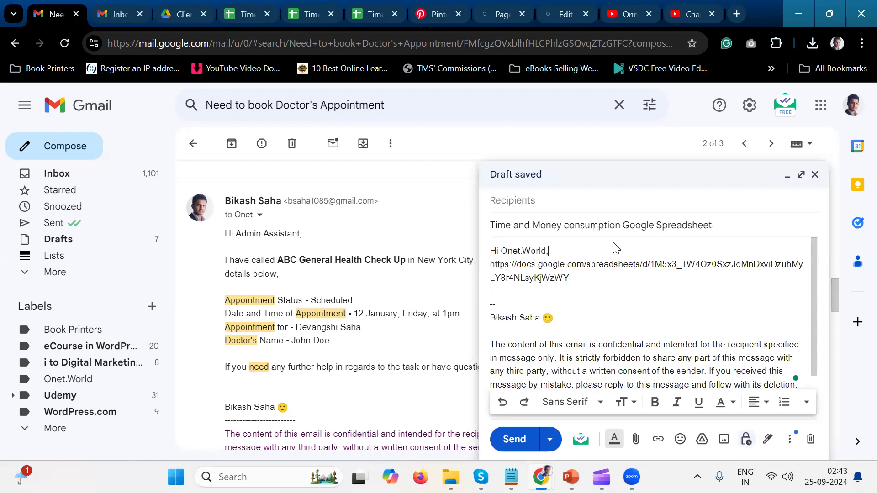
Begin a new paragraph below the greeting with "I am sharing with you the Google Spreadsheet where".
key(Return)
key(Return)
text(In the below)
key(BackSpace)
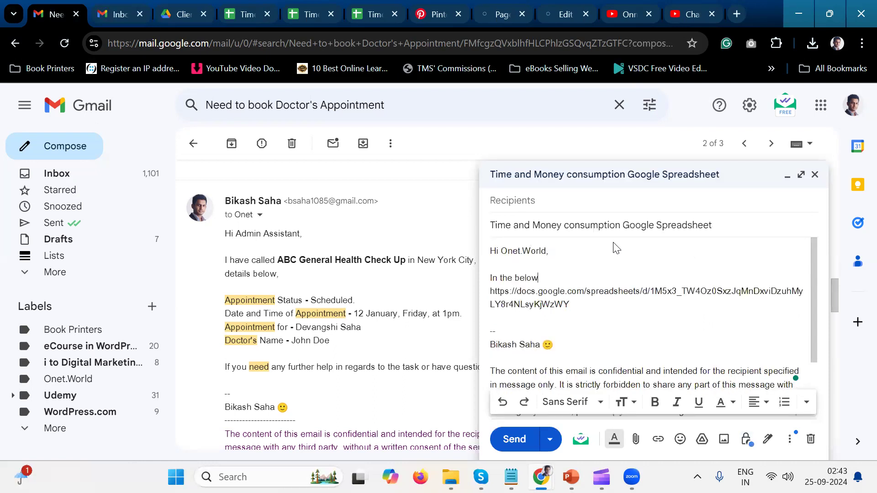
key(BackSpace)
key(BackSpace)
key(BackSpace)
key(BackSpace)
key(BackSpace)
key(BackSpace)
key(BackSpace)
key(BackSpace)
key(BackSpace)
key(BackSpace)
text(am sharing with you the Goog)
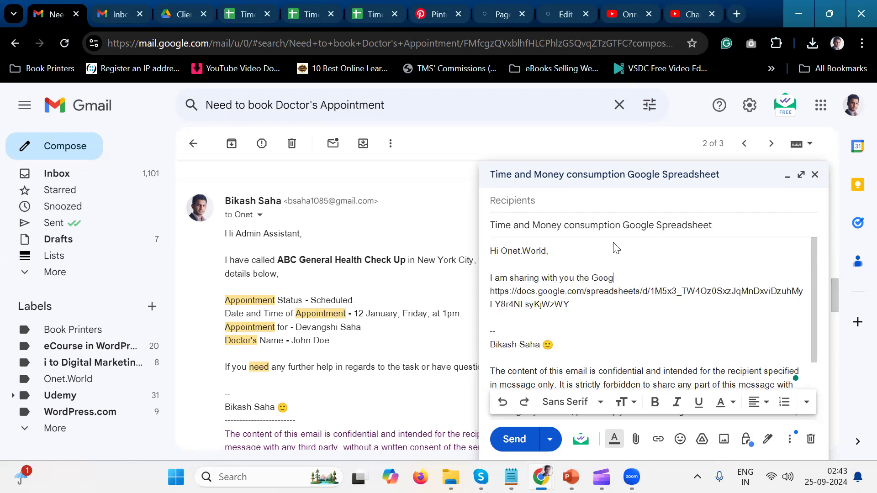
text(le Spreadsheet where)
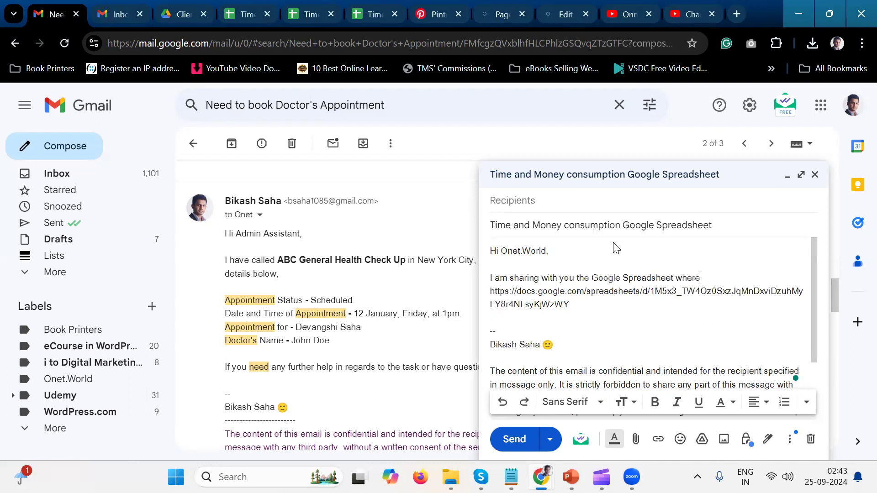
text(c)
key(BackSpace)
text(:)
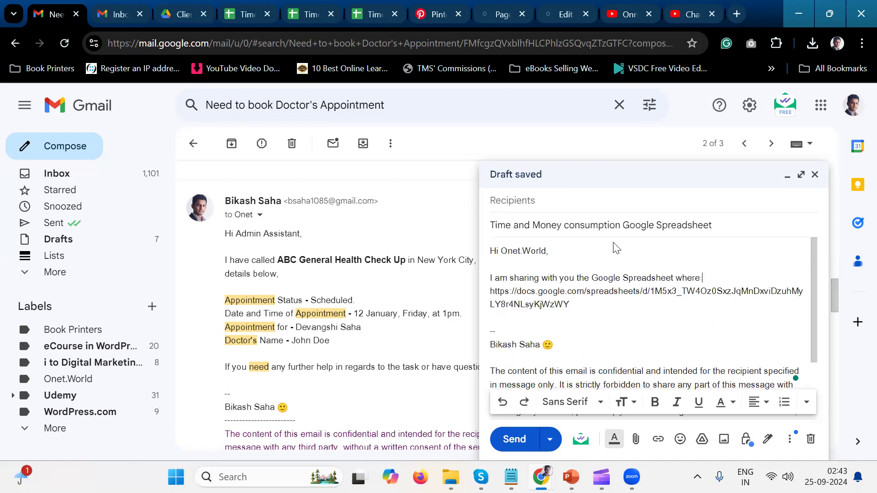
text(Time and Mone)
text(y )
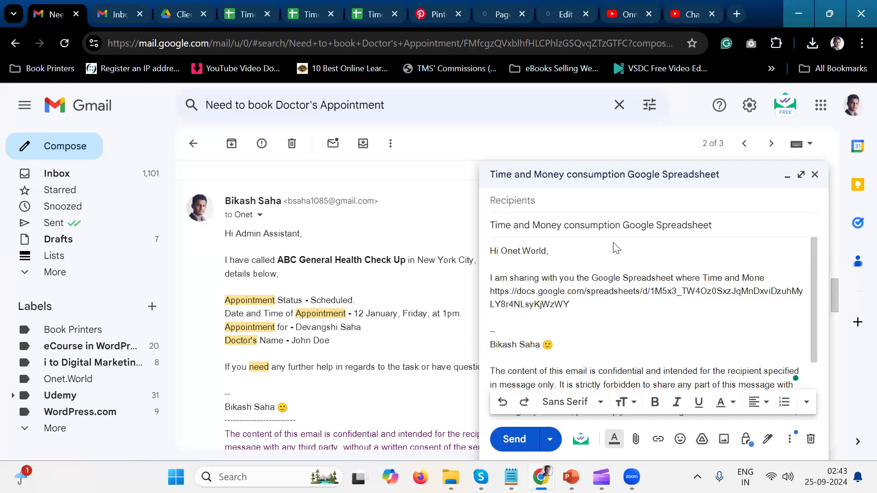
text(consumoti)
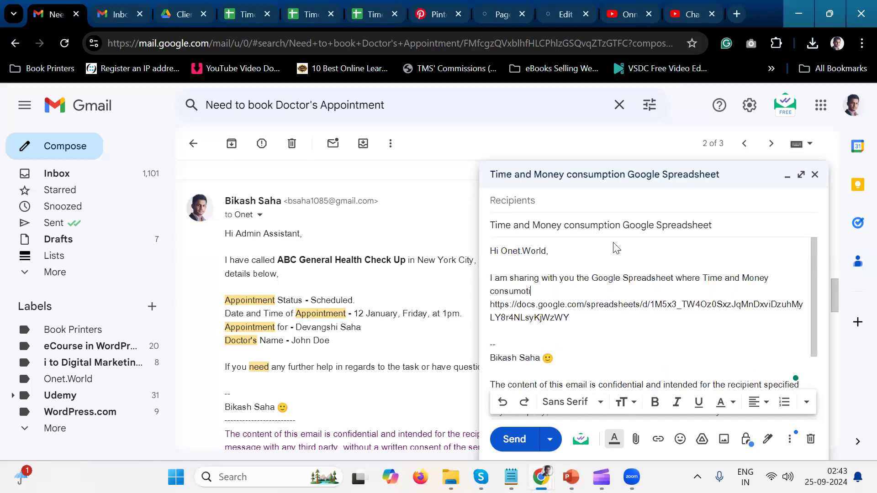
text(on on tasks are)
Complete the sentence with "Time and Money consumotion on tasks are stored." and leave blank lines before the link.
text(stored.)
key(Return)
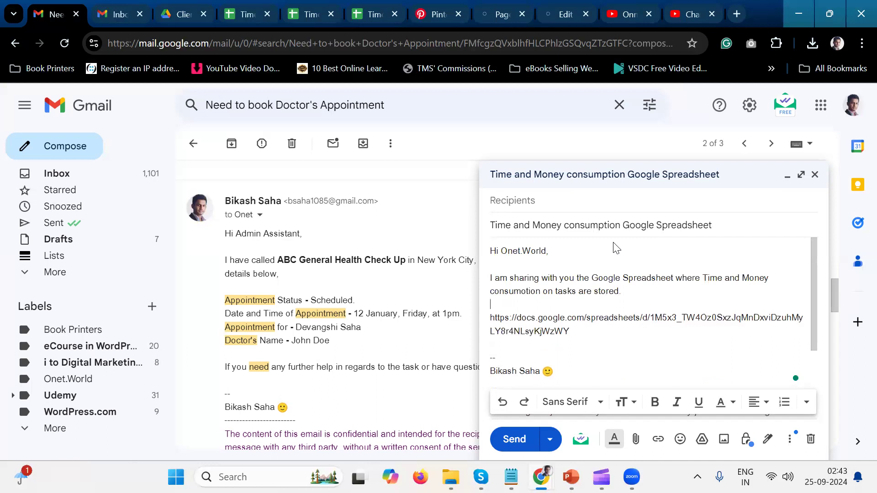
key(Return)
Select and copy the phrase "Time and Money consumotion" in the message sentence.
key(Up)
key(Right)
key(Right)
key(Right)
key(Right)
key(Right)
key(Right)
key(Right)
key(Right)
key(Right)
key(Right)
key(Right)
key(Right)
key(Right)
key(Right)
key(Right)
key(Right)
key(Right)
key(Right)
key(Right)
key(Right)
key(Right)
key(Right)
key(Right)
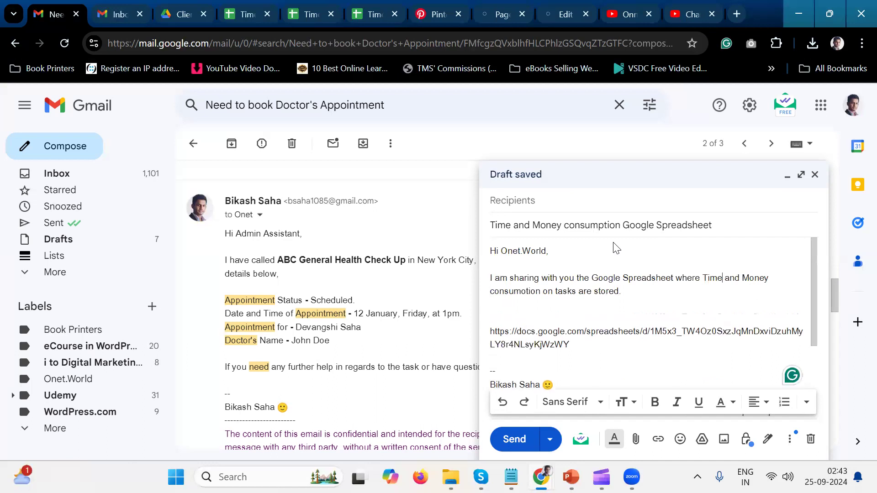
key(Left)
key(Left)
key(Left)
key(shift+Left)
key(shift+Right)
key(shift+Right)
key(shift+Right)
key(shift+Right)
key(shift+Right)
key(shift+Right)
key(shift+Right)
key(shift+Right)
key(shift+Right)
key(shift+Right)
key(shift+Right)
key(shift+Right)
key(shift+Right)
key(shift+Right)
key(shift+Right)
key(shift+Right)
key(shift+Right)
key(shift+Right)
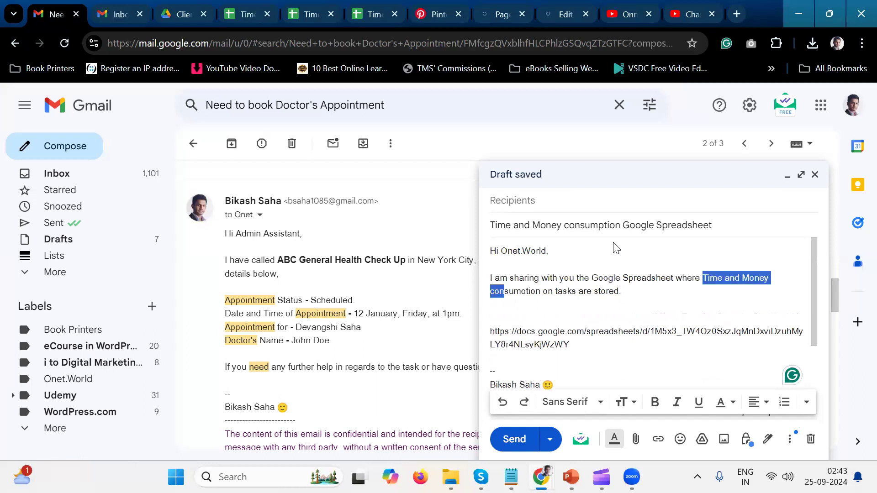
key(shift+Right)
key(shift+Right)
key(shift+Right)
key(shift+Right)
key(shift+Right)
key(shift+Right)
key(shift+Right)
key(shift+Right)
key(shift+Right)
key(shift+Left)
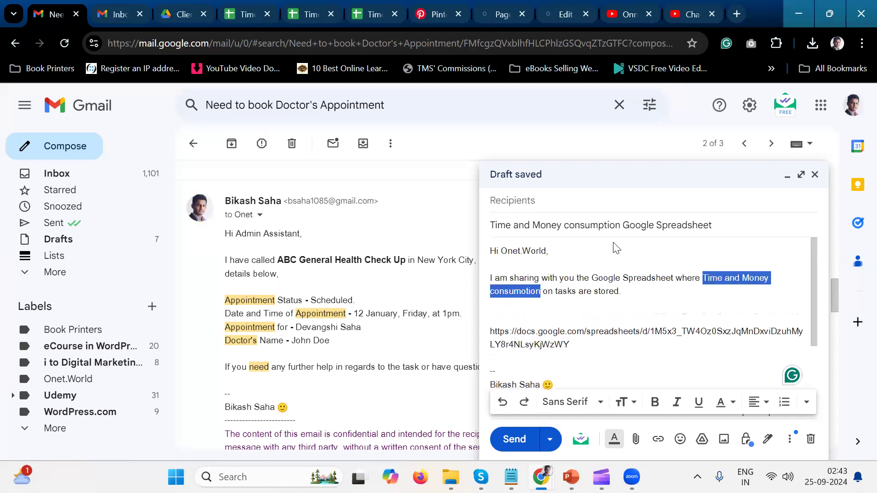
Correct "consumotion" to "consumption" in the message sentence.
key(Left)
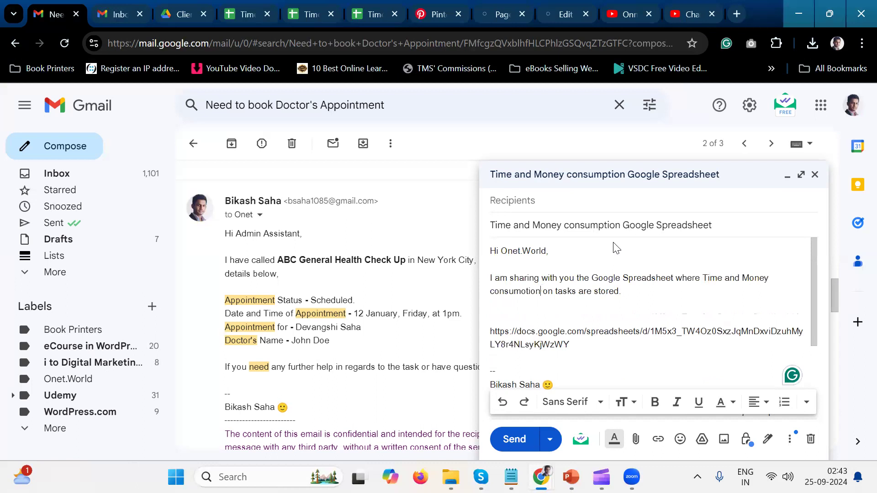
key(BackSpace)
text(p)
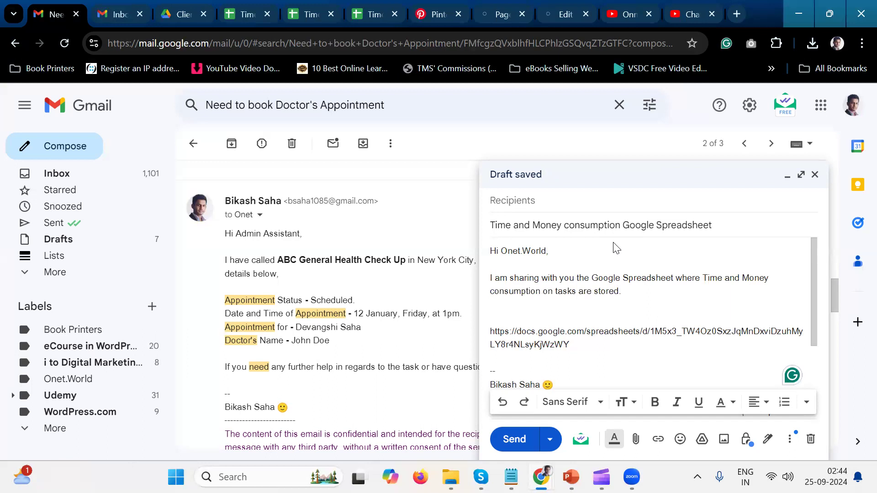
Insert the copied phrase above the link and edit it to read "Time and Money consumption Google Spreadsheet:" without leading spaces.
text(Time and Money consumotion)
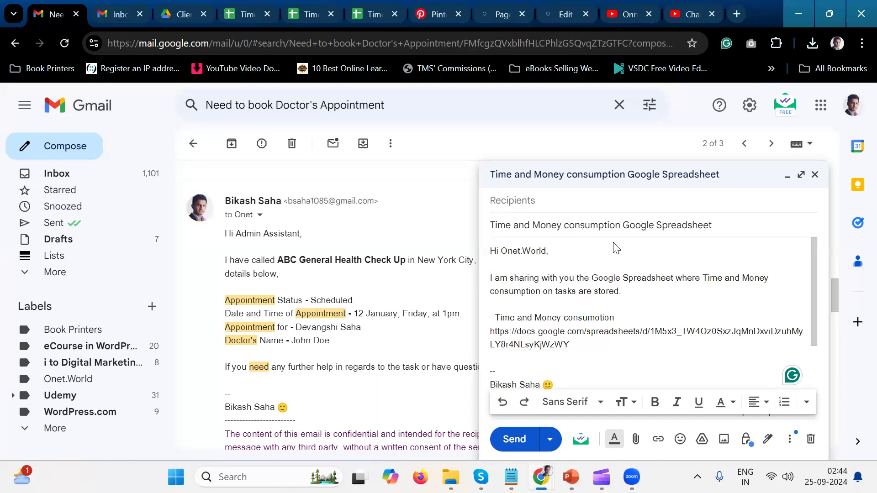
key(BackSpace)
text(ption)
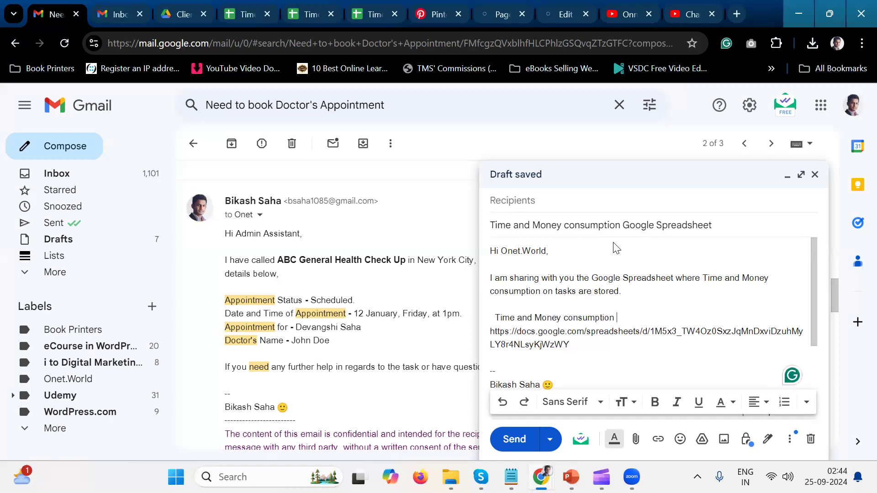
text( Goo)
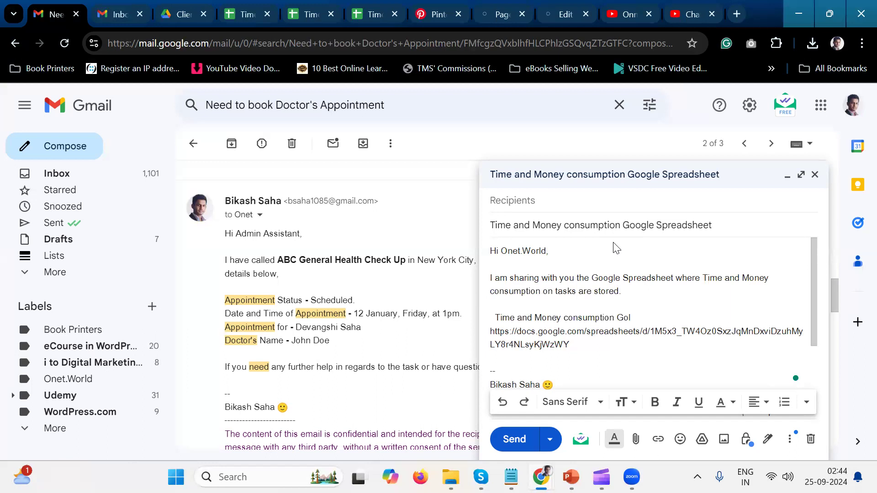
text(gle Sprea)
key(BackSpace)
text(adsheet:)
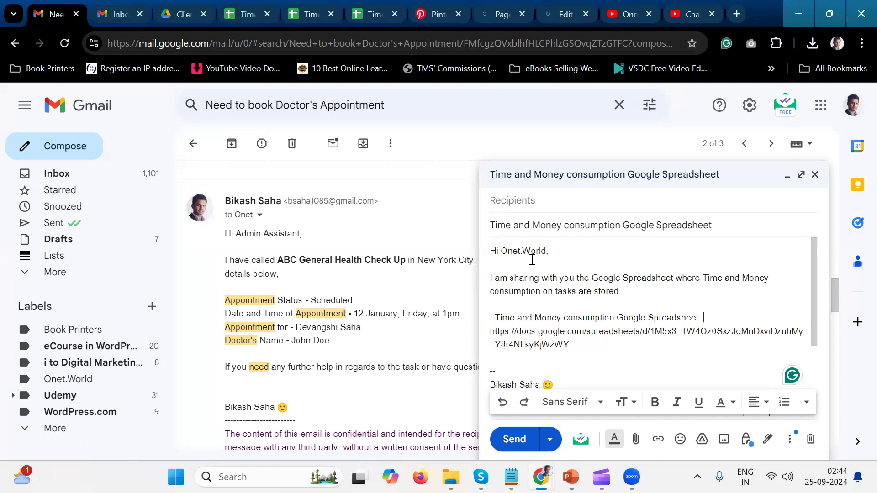
click(493, 318)
key(Delete)
key(Delete)
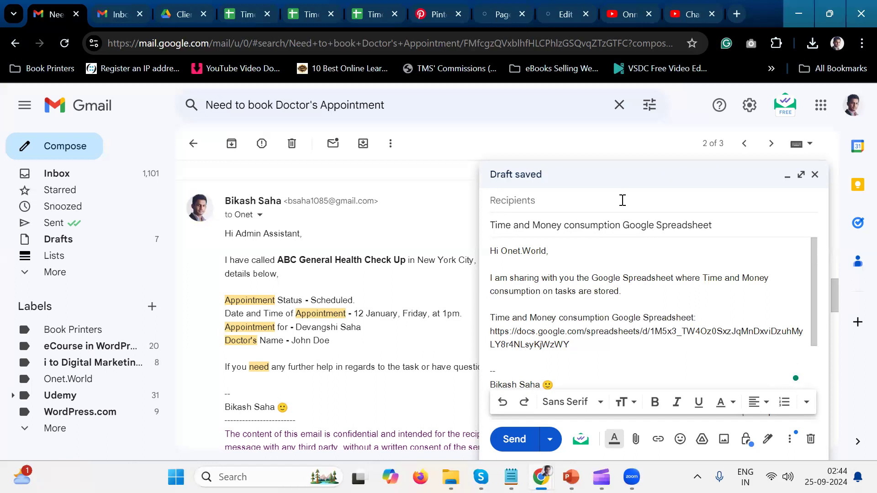
Enlarge the message window to full size and bring the link up onto the same line as its label.
click(796, 181)
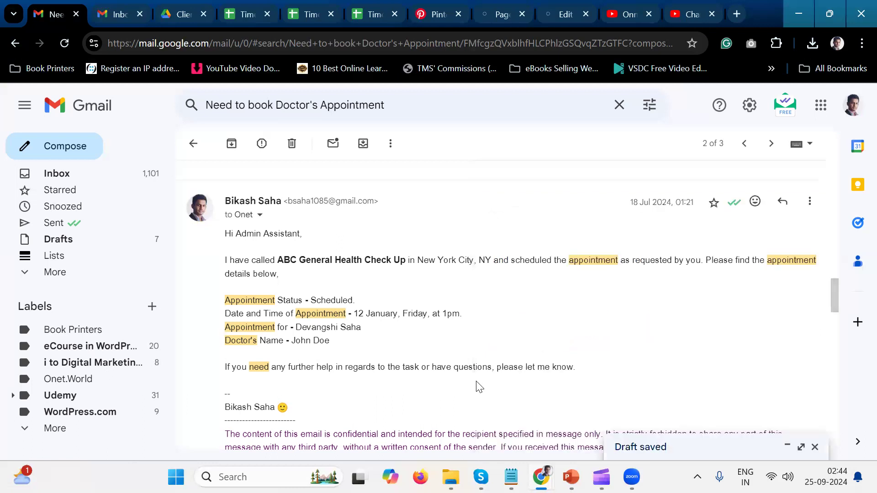
click(801, 447)
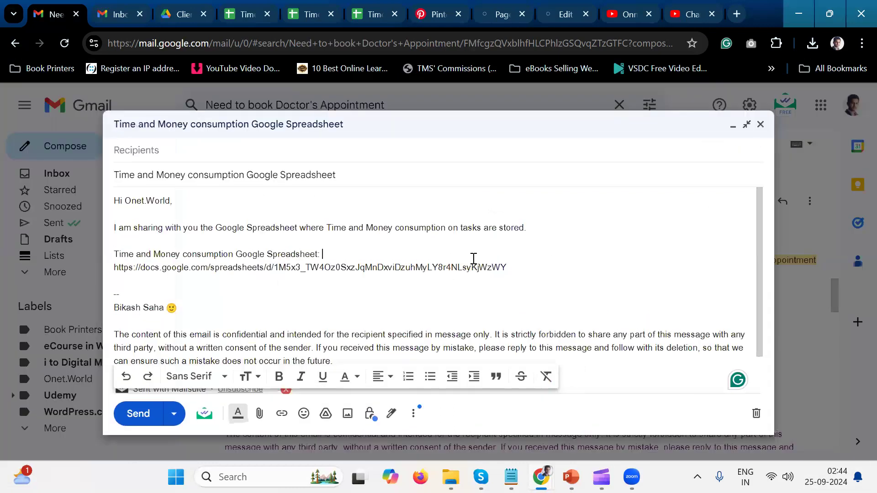
key(Delete)
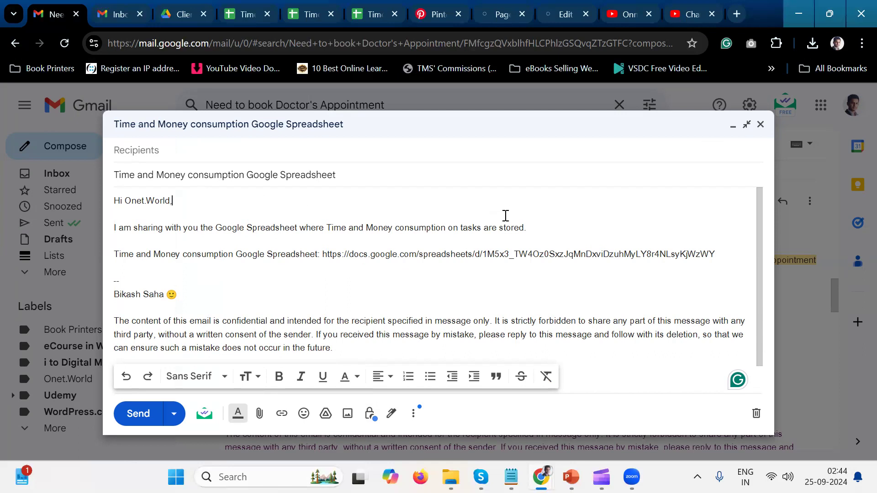
Make the label "Time and Money consumption Google Spreadsheet" in front of the link bold.
click(570, 227)
drag(319, 254, 147, 268)
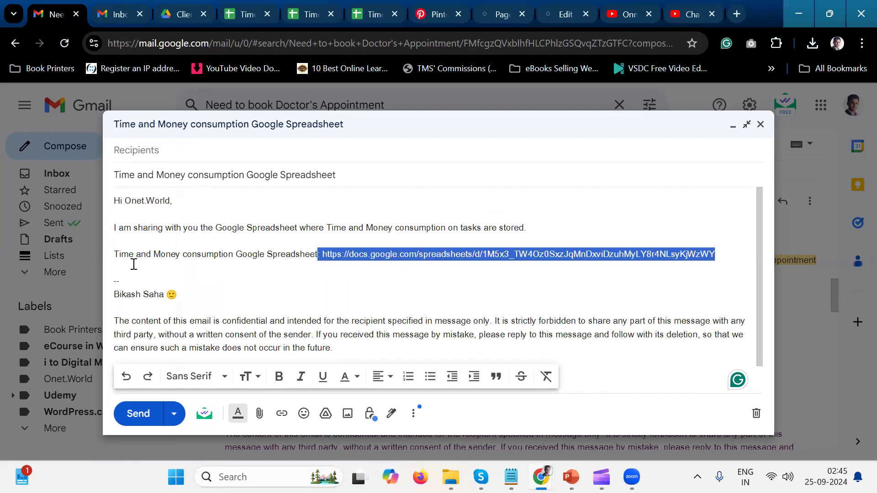
click(325, 262)
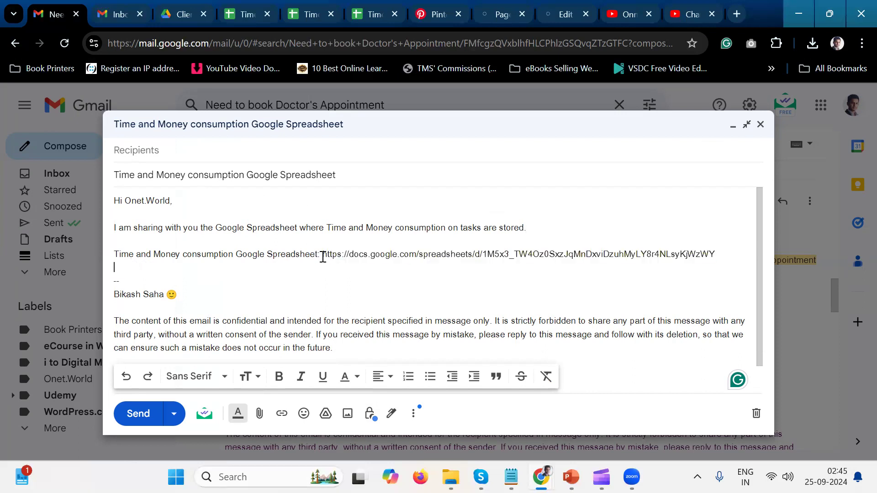
drag(318, 254, 108, 247)
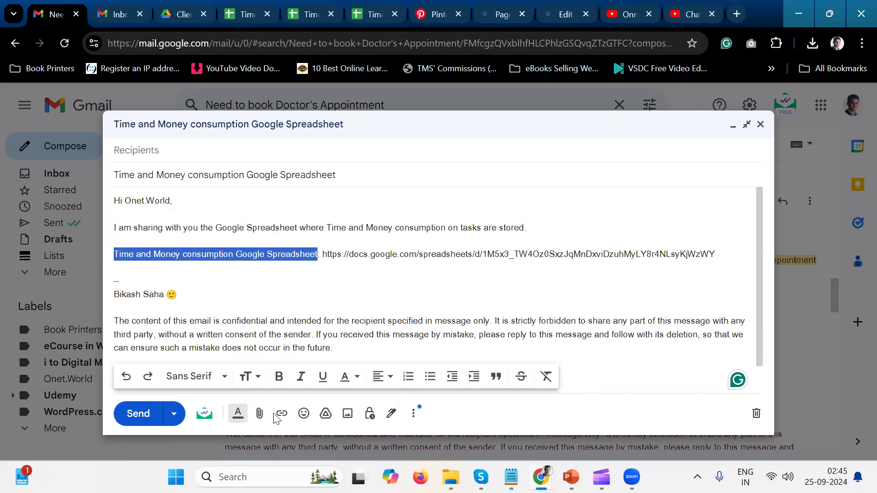
click(278, 376)
click(301, 211)
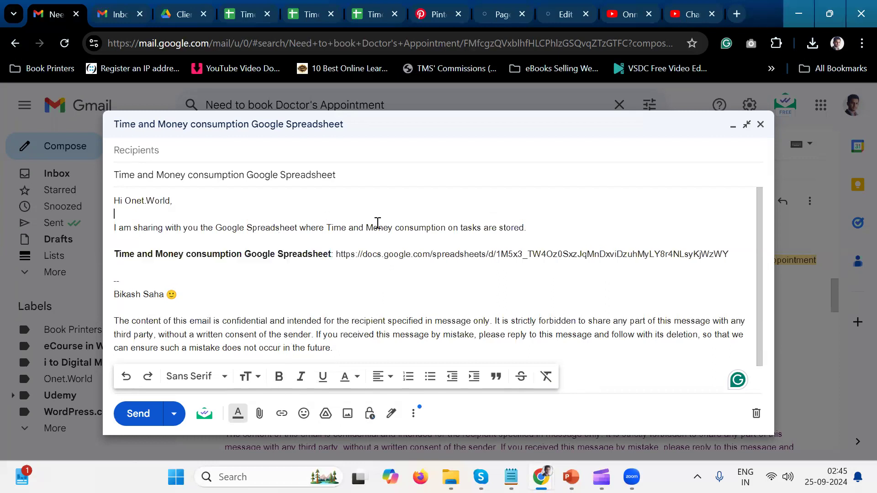
Add the line "I hope you are doing good." as its own paragraph below the greeting.
key(Return)
key(Return)
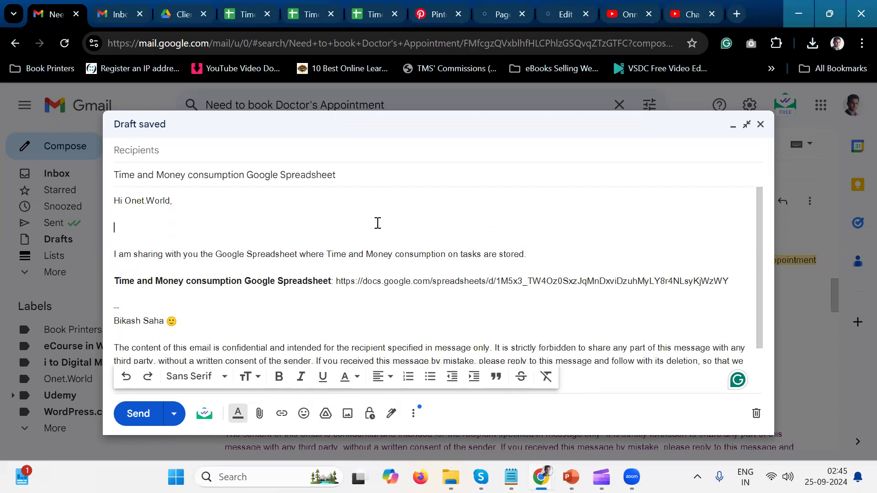
text(I ho)
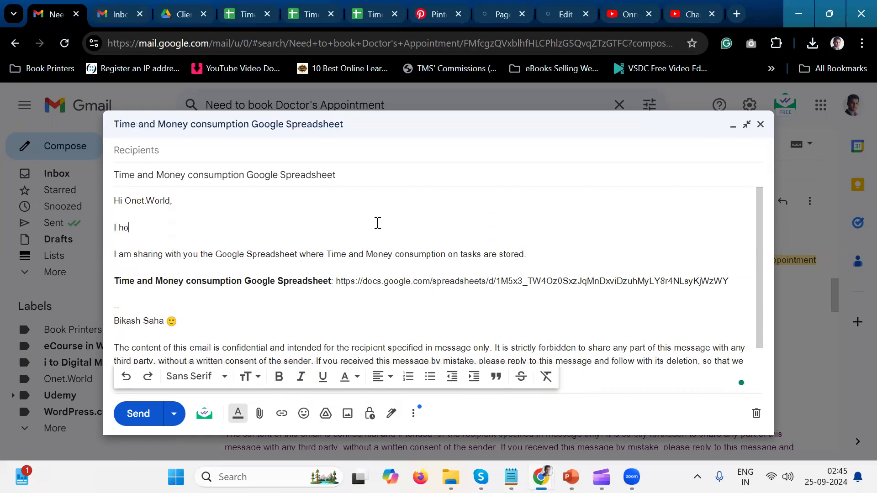
text(pe you are doing good.)
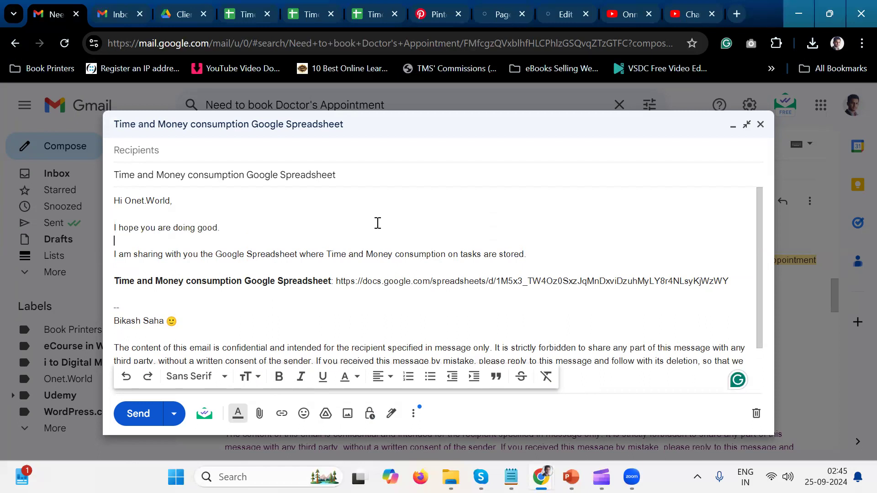
Continue the paragraph about sharing the spreadsheet with "Whenever you need see time and consumption on your task" after its first sentence.
key(Down)
key(Right)
key(Right)
key(Right)
key(Right)
key(Right)
key(Right)
key(Right)
key(Right)
key(Right)
key(Right)
key(Right)
key(Right)
key(Right)
key(Right)
key(Right)
key(Right)
key(Right)
key(Right)
key(Right)
key(Right)
key(Right)
key(Right)
key(Right)
key(Right)
key(Right)
key(Right)
key(Right)
key(Right)
key(Right)
key(Right)
key(Right)
key(Right)
key(Right)
key(Right)
key(Right)
key(Right)
key(Right)
key(Right)
key(Right)
key(Right)
key(Right)
key(Right)
key(Right)
key(Right)
key(Right)
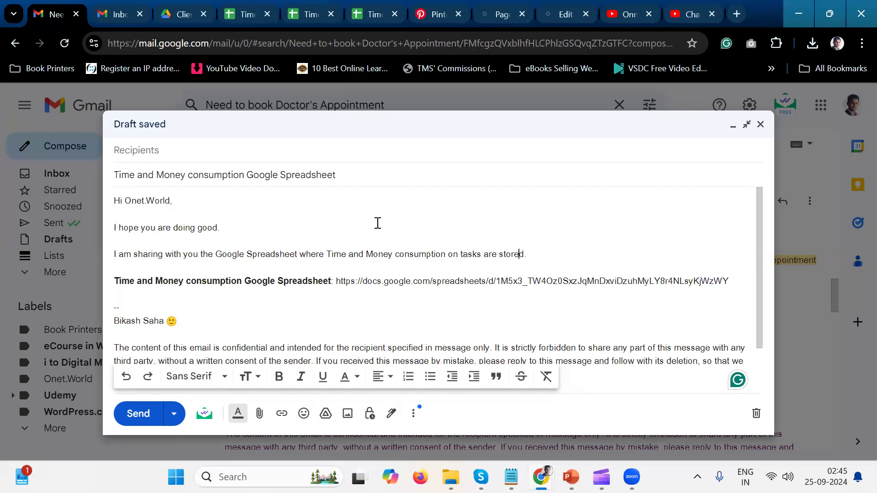
text(Whenever)
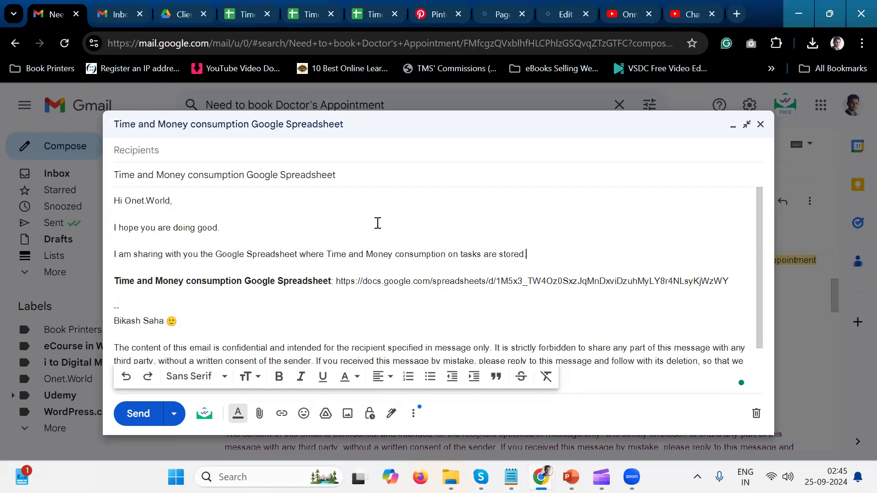
text( you need see)
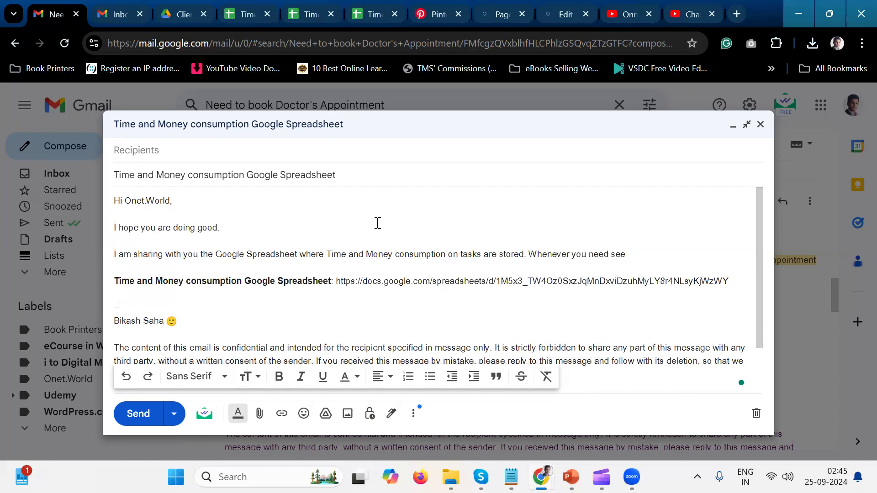
text( time and cons)
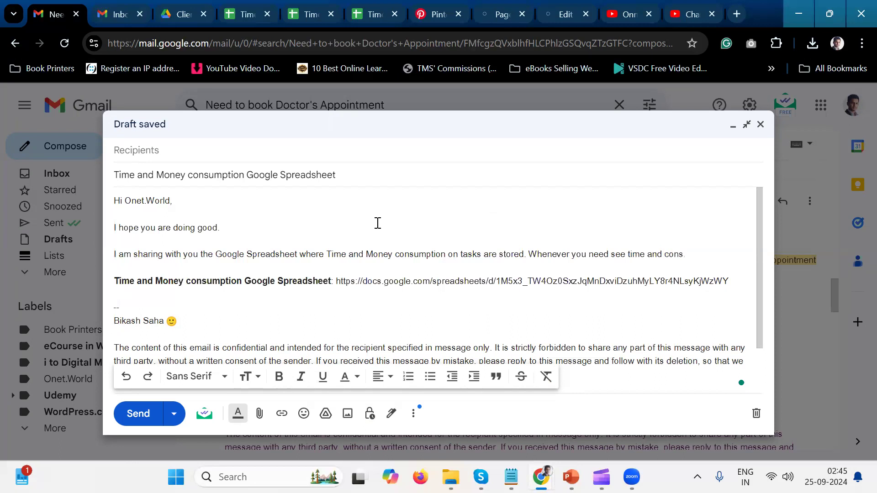
text(umption on your task)
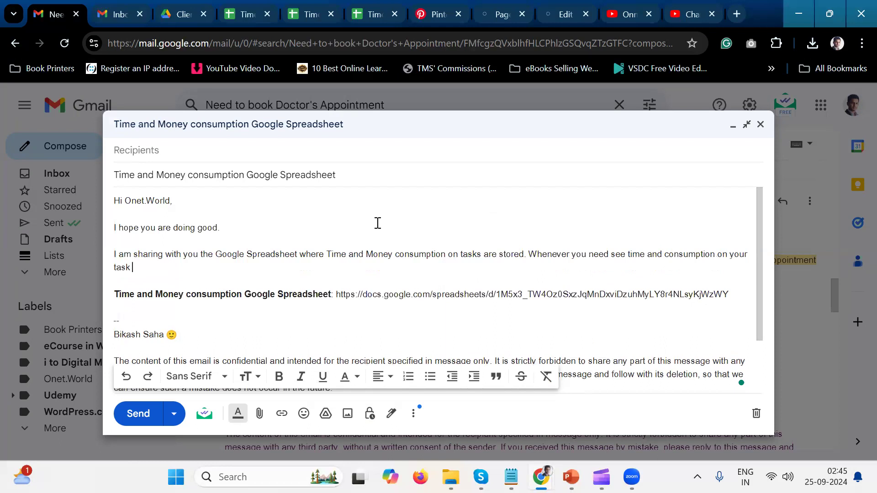
Complete the new sentence so that it ends with "tasks, you can visit the below Google Spreadsheet.".
key(BackSpace)
text(s, you can b)
key(BackSpace)
text(visit the below Google Spreads)
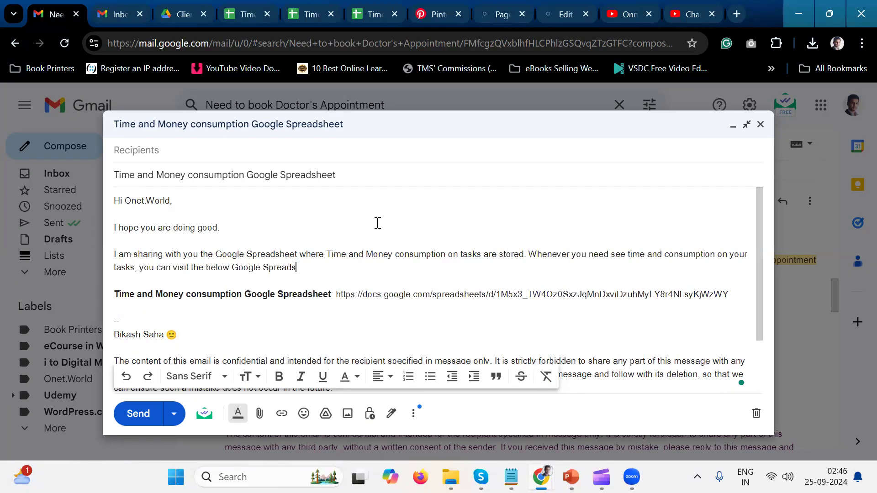
text(heet.)
key(Right)
key(Right)
key(Down)
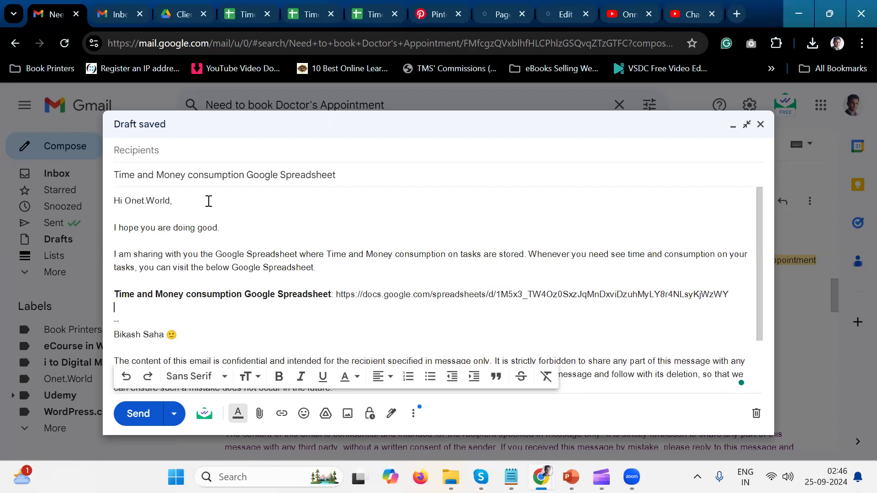
Minimize the draft message and switch to the "Time and Money consumption on Tasks - Onet.World" spreadsheet in Google Sheets.
click(263, 232)
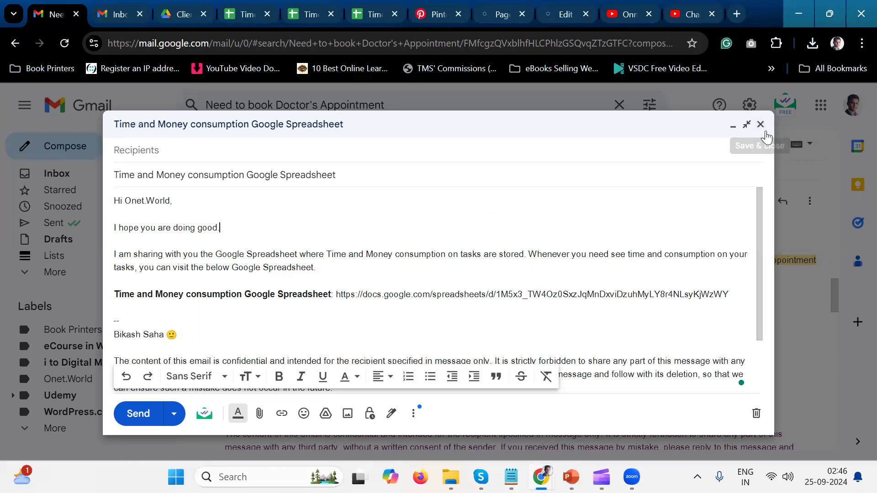
click(766, 131)
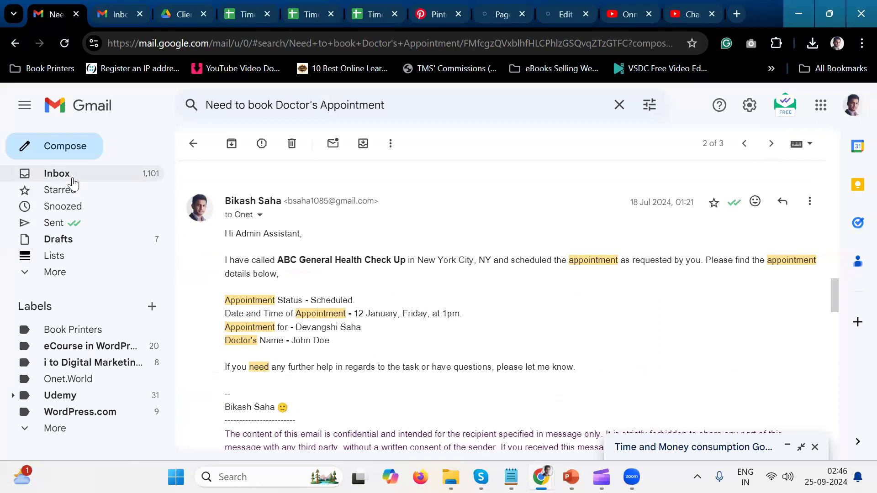
click(245, 14)
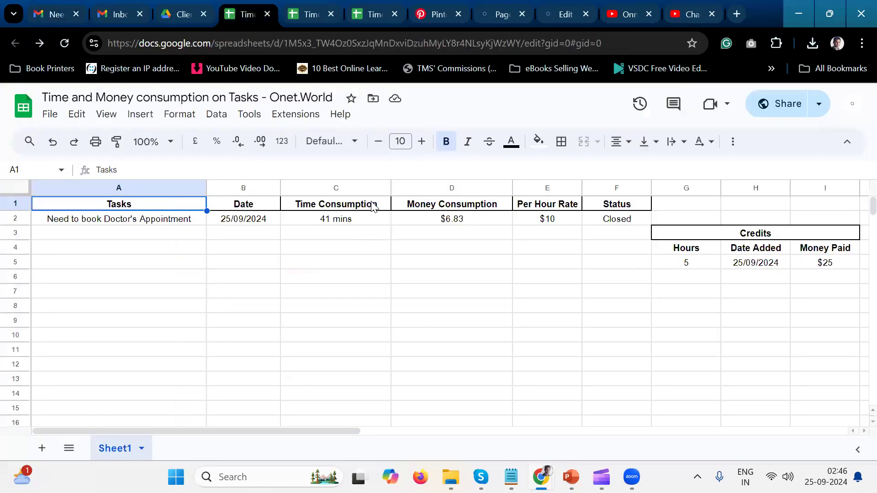